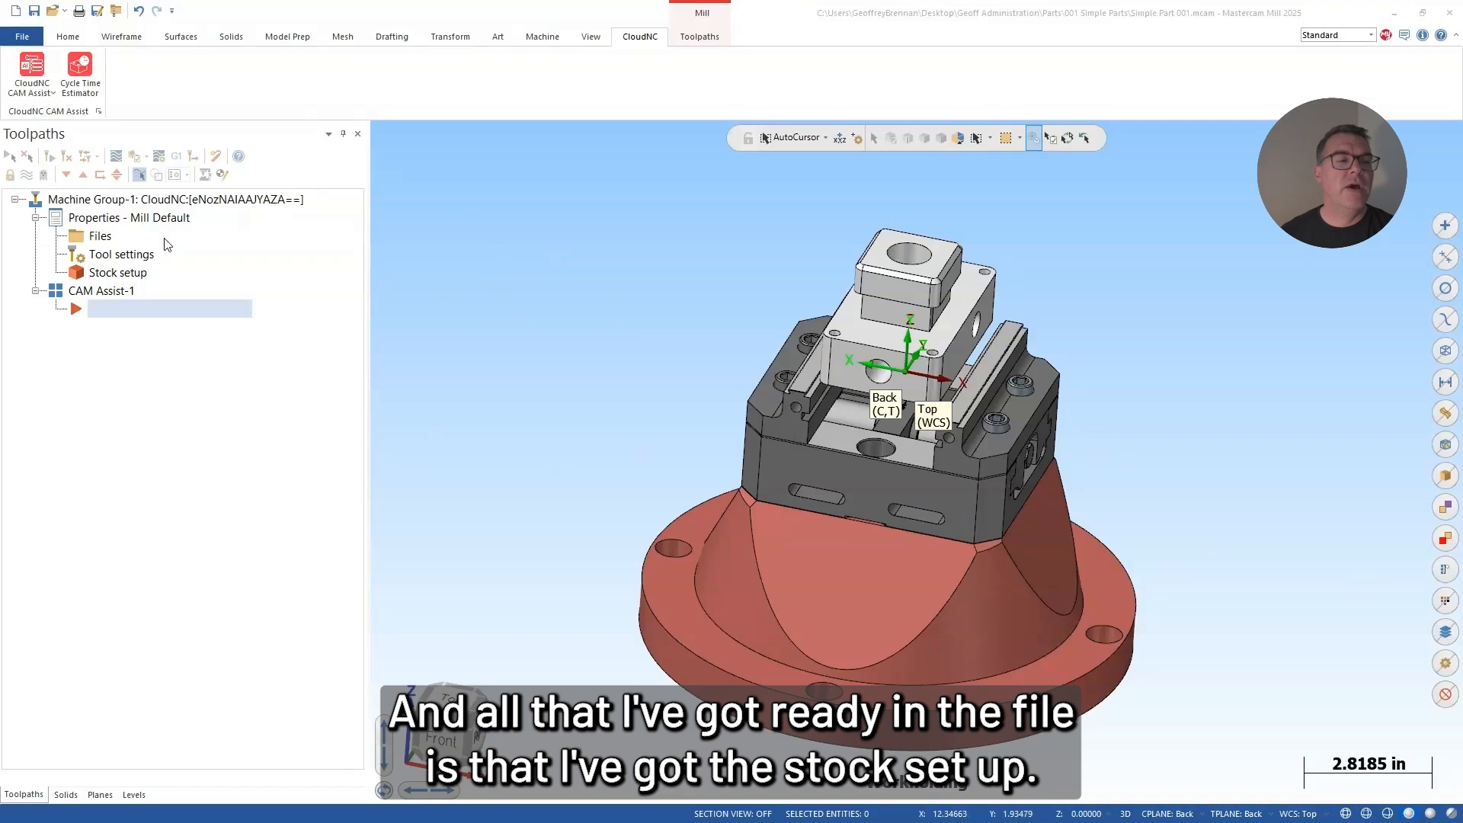
Step: Review the machine group's stock setup, master model and workholding fixtures, and accept the setup
left_click(130, 276)
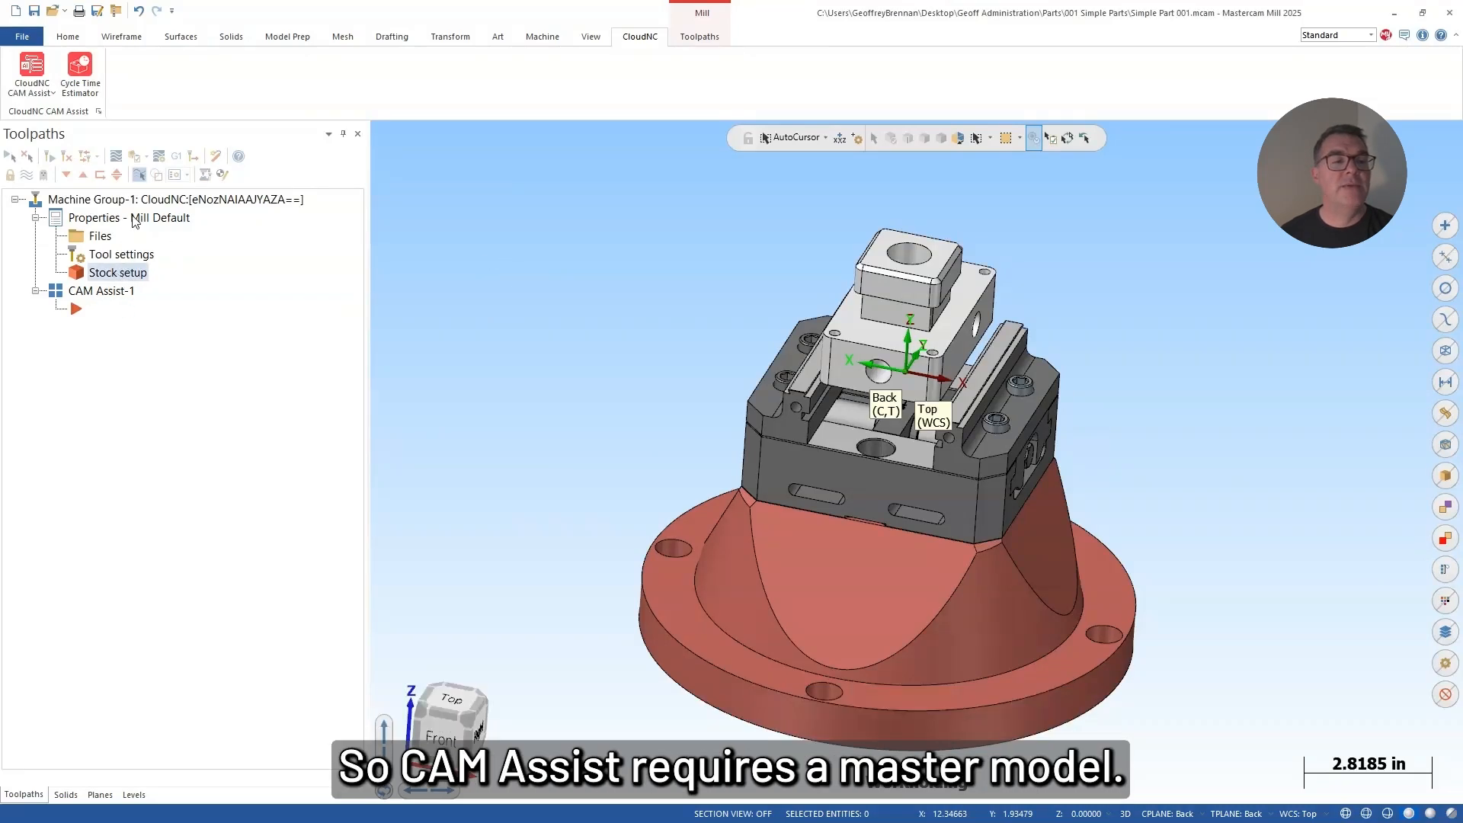
double_click(118, 276)
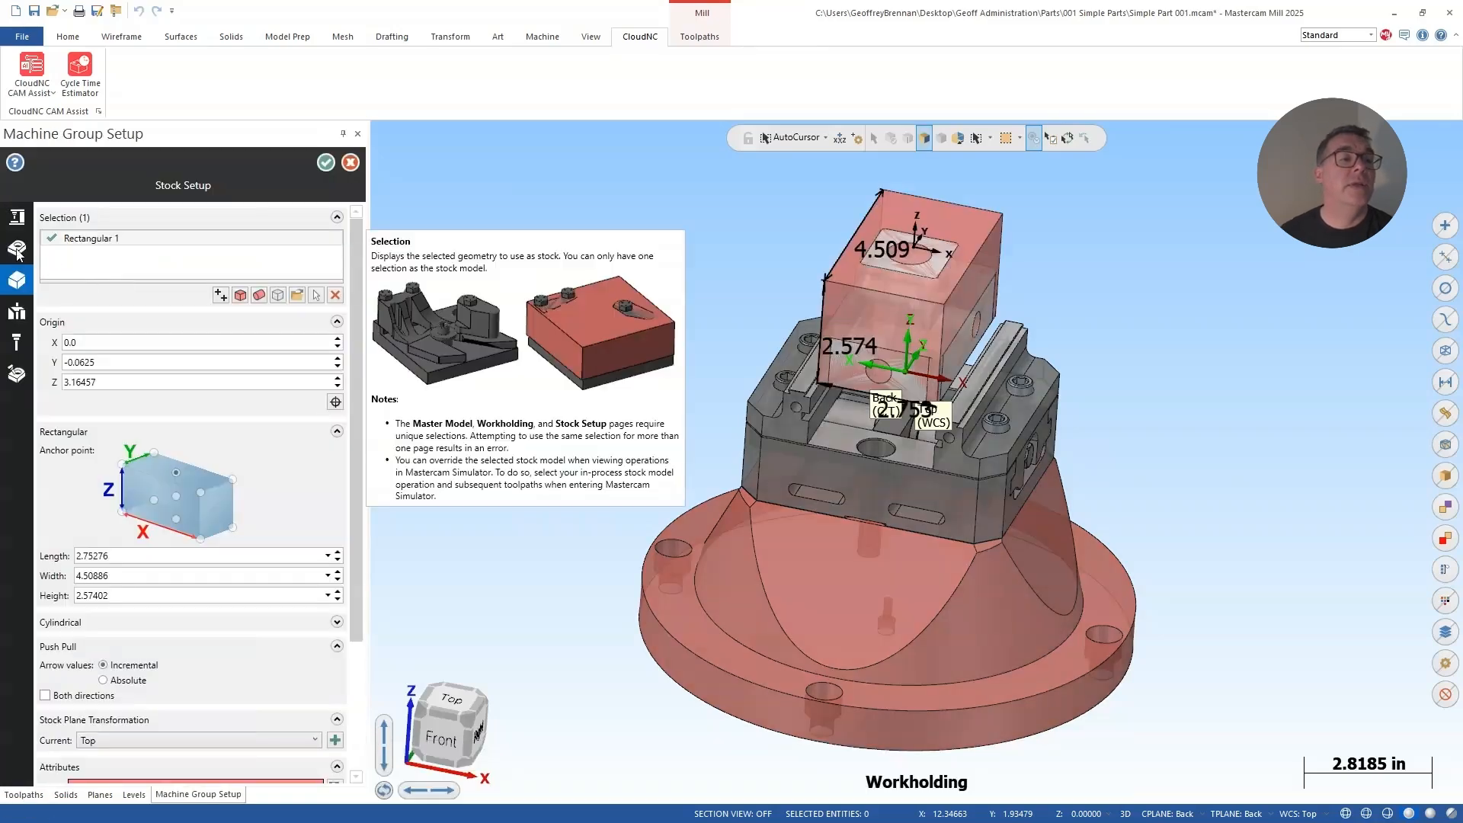
left_click(15, 250)
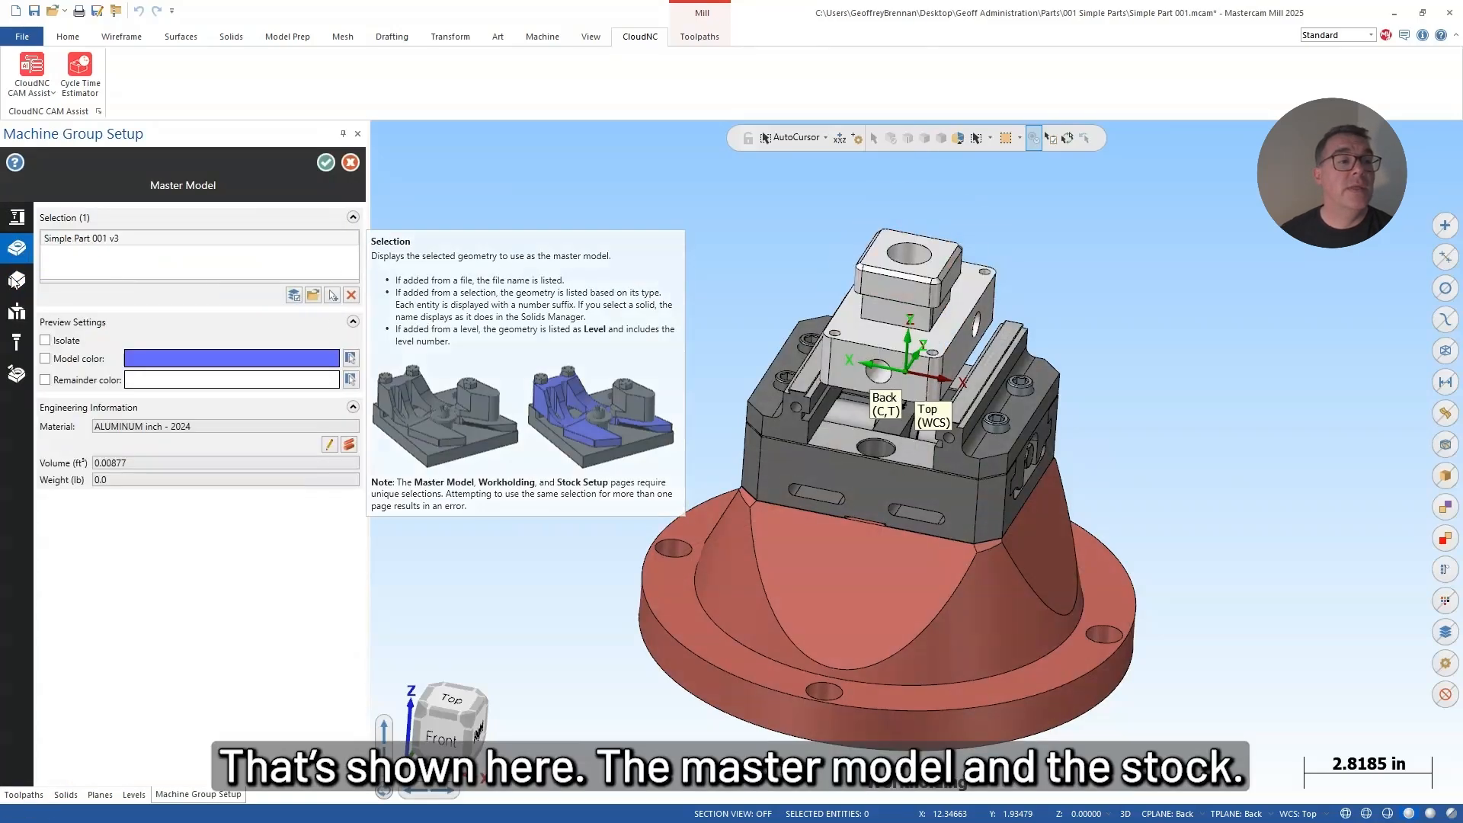
left_click(14, 282)
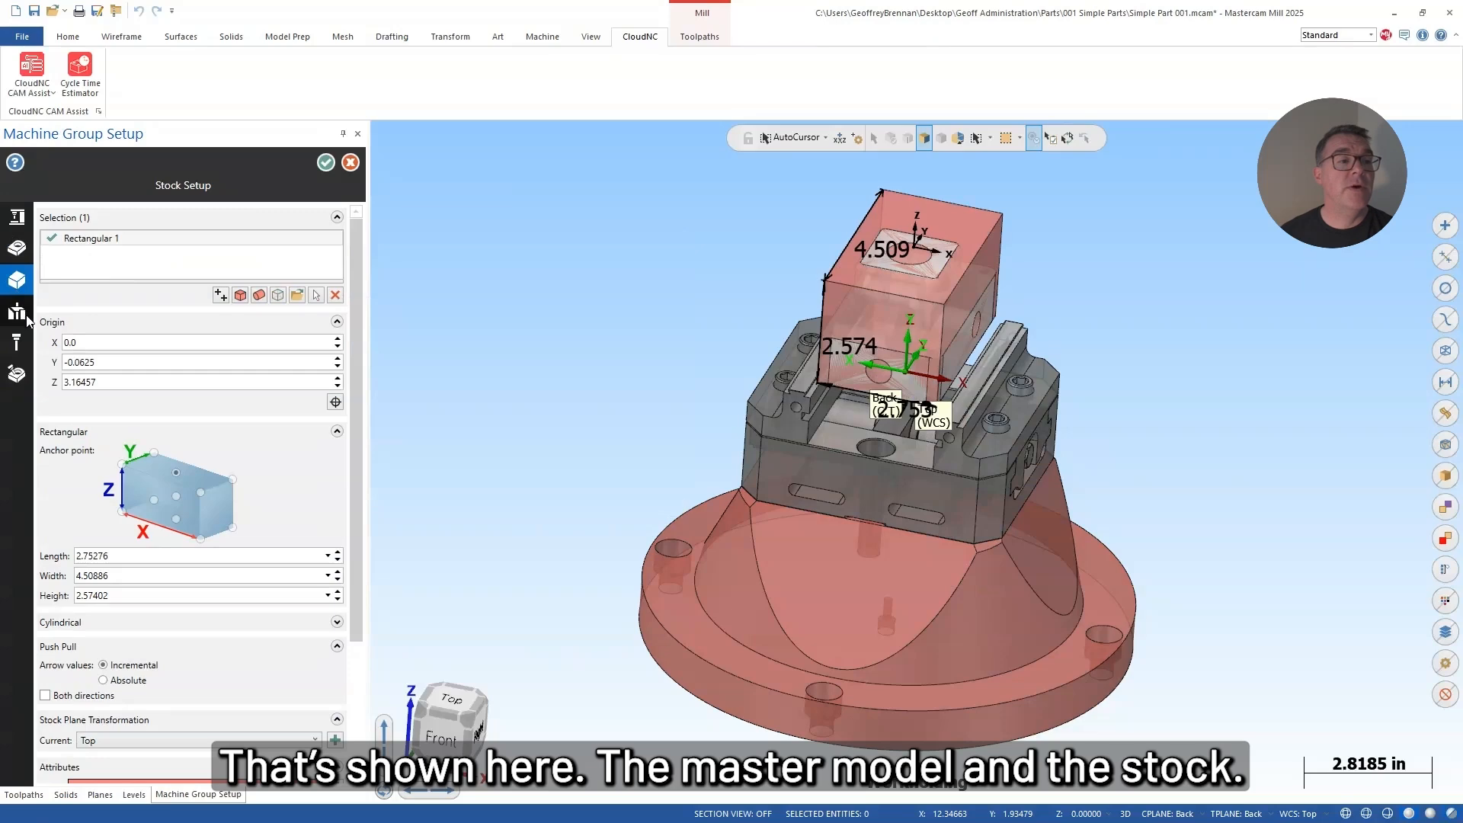
left_click(26, 314)
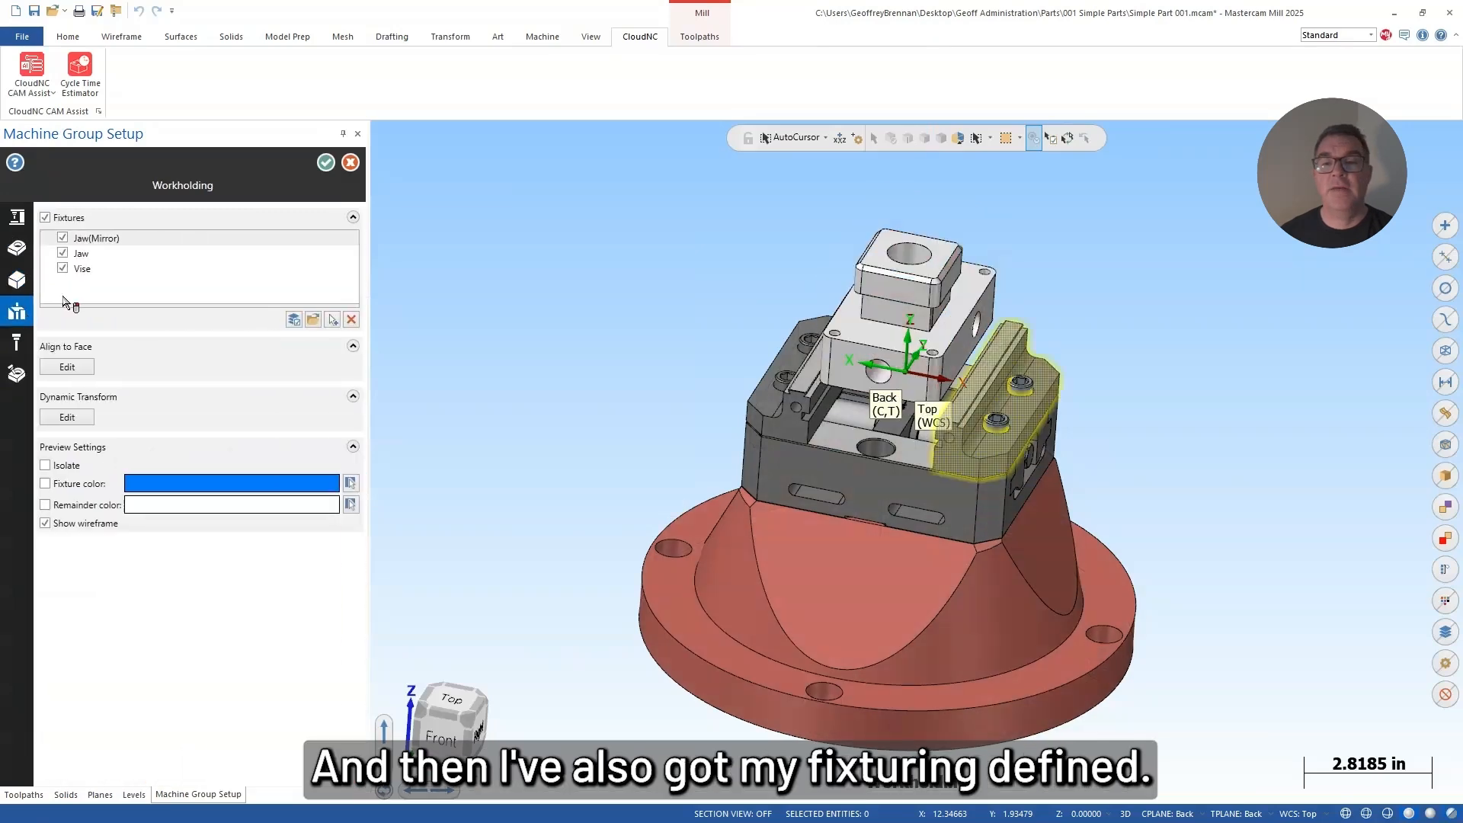
left_click(326, 162)
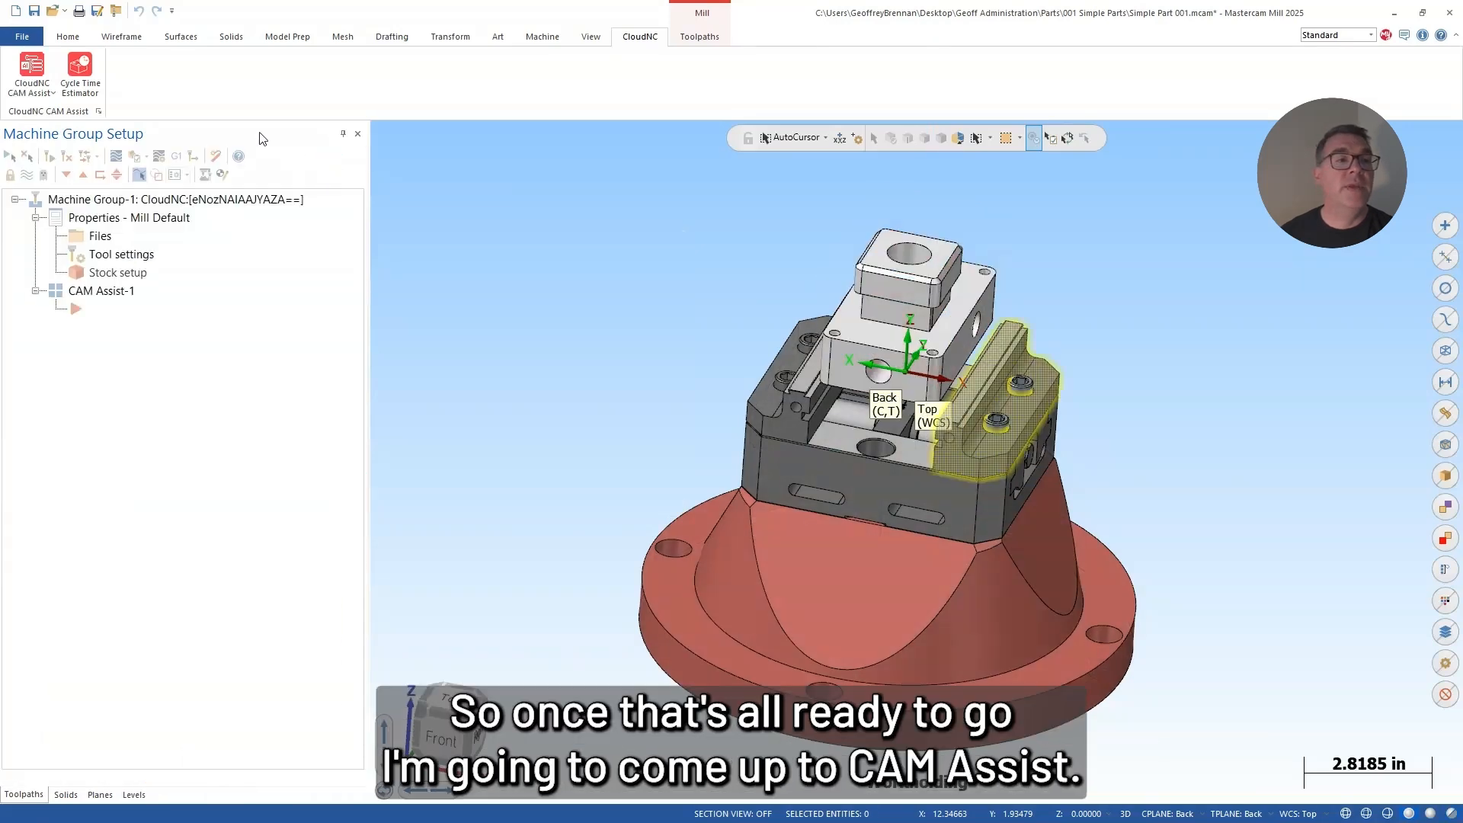
Step: Start CloudNC CAM Assist and set the machining mode to 3+2 Axis
left_click(34, 67)
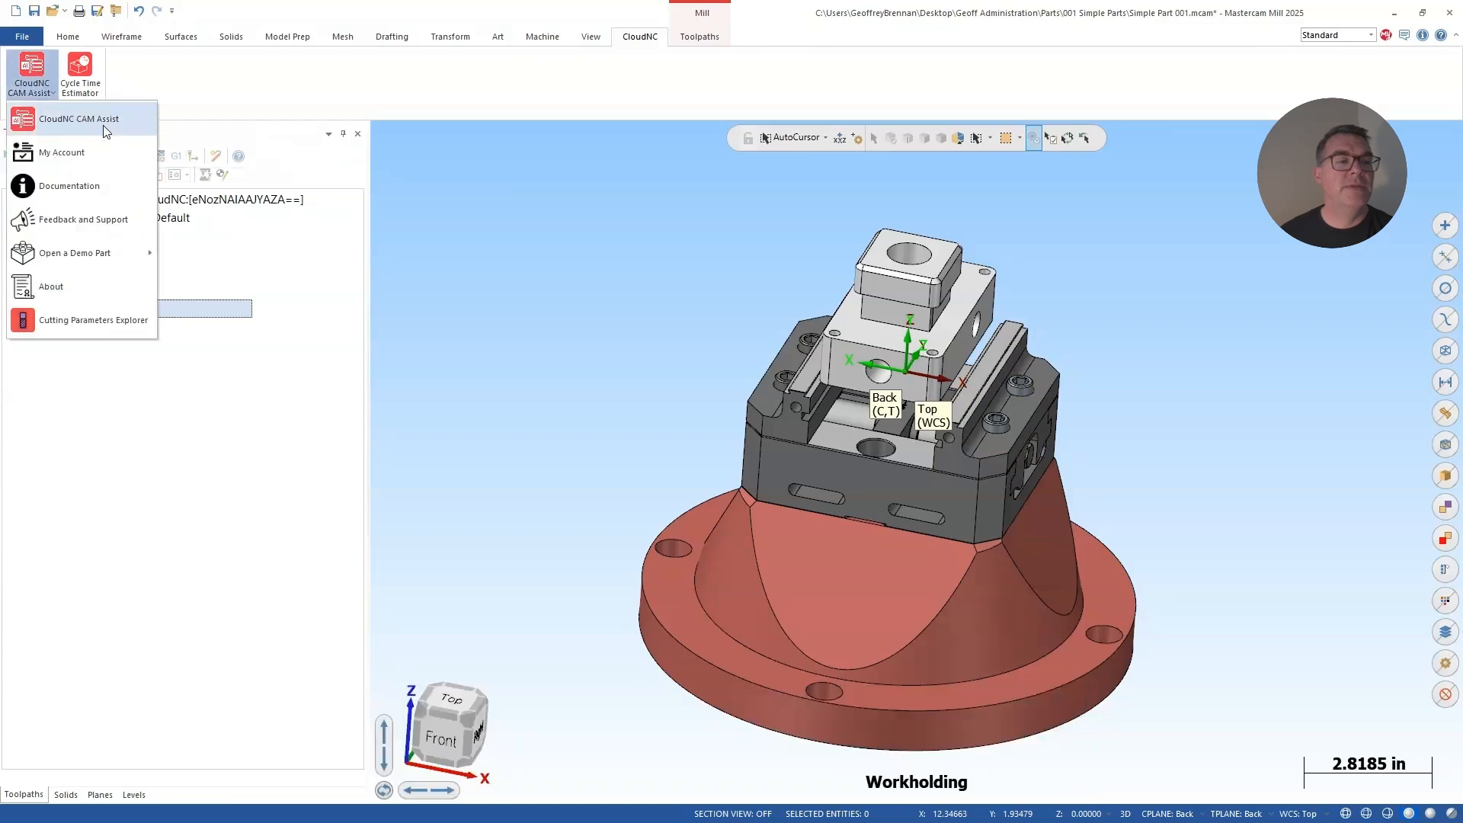
left_click(102, 125)
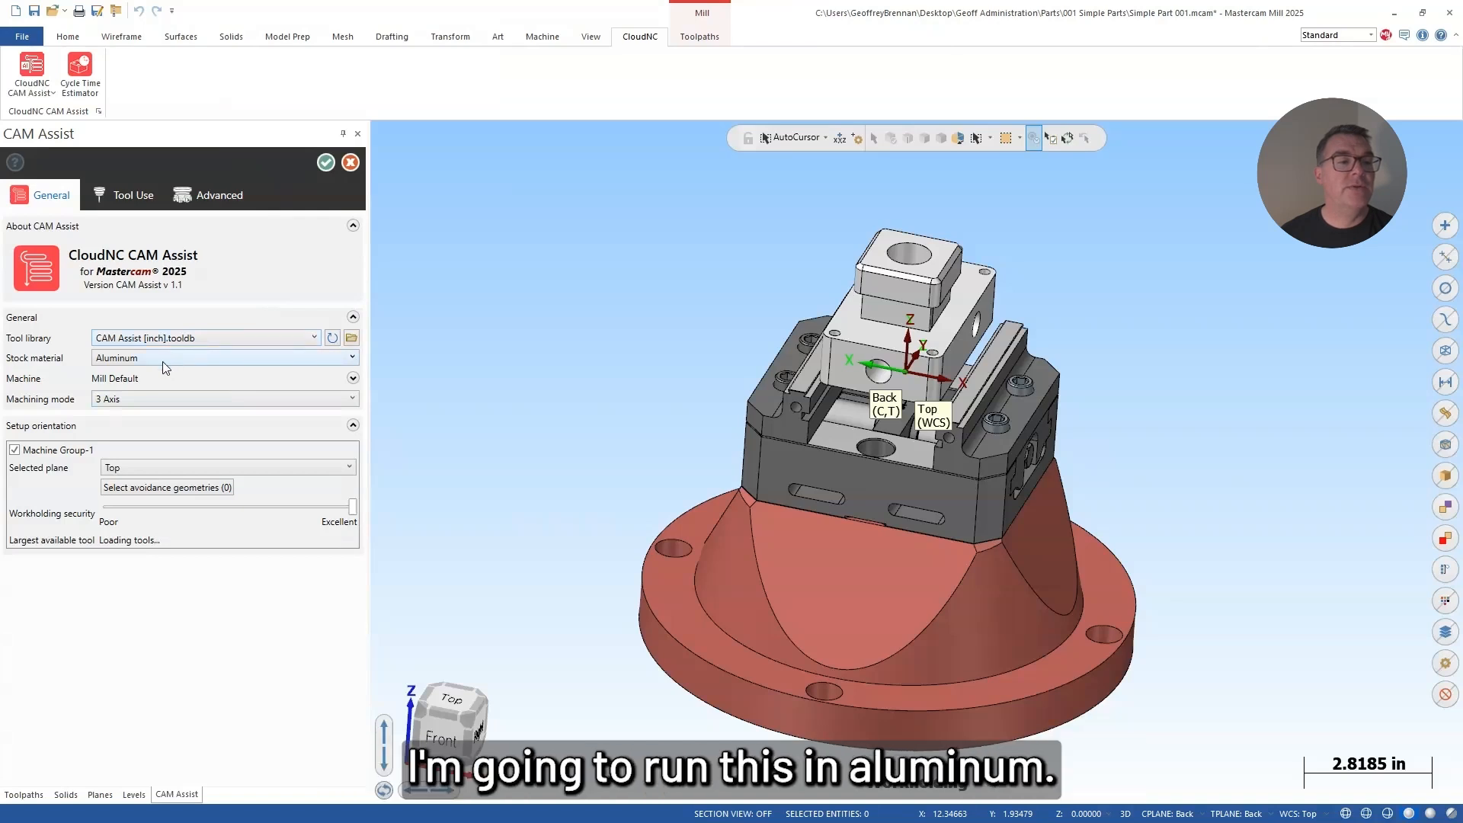
left_click(115, 399)
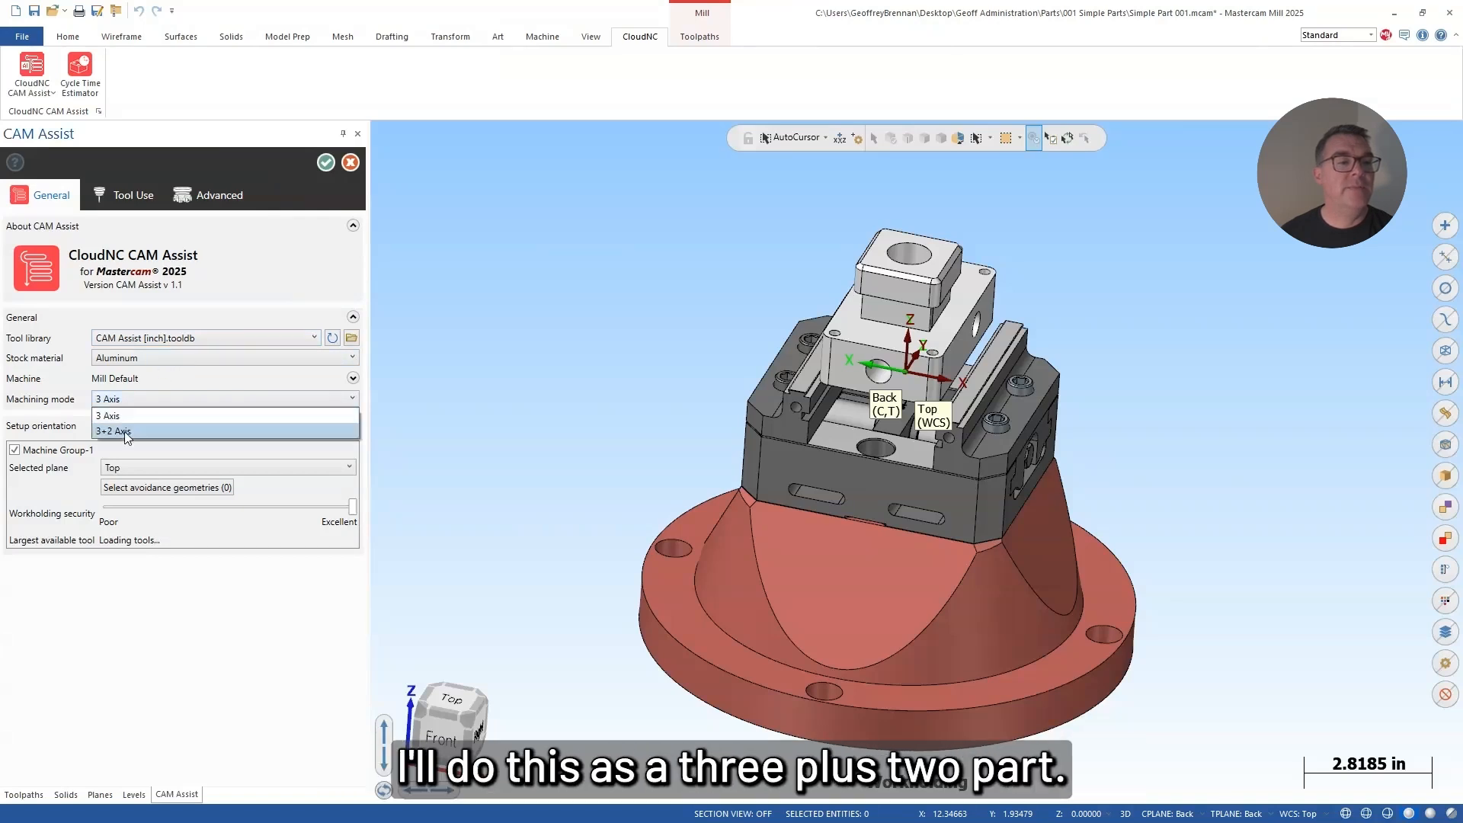
left_click(125, 431)
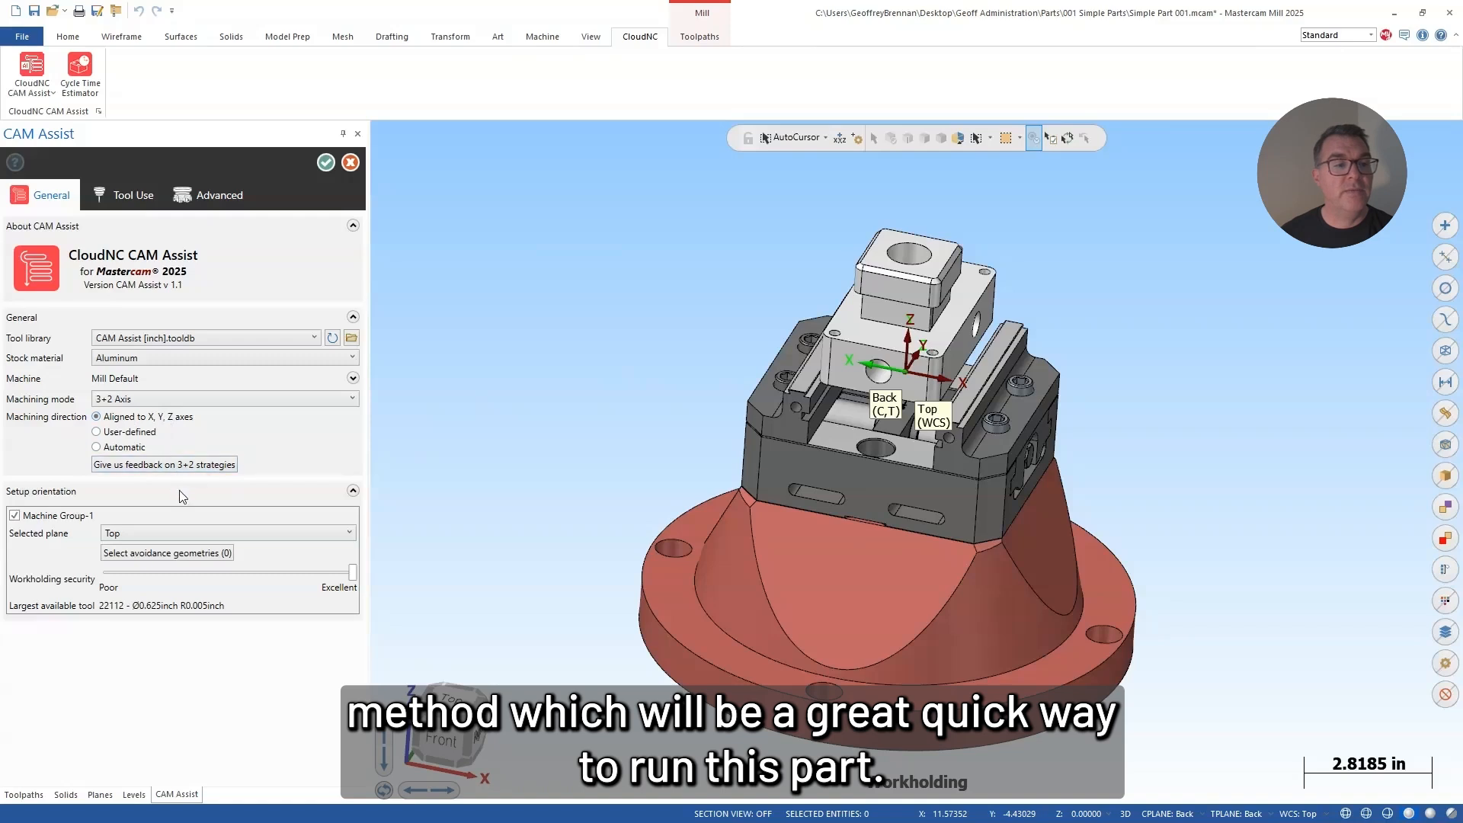
Step: Check the CAM Assist tool use and advanced settings, then generate the machining operations for the part
left_click(134, 202)
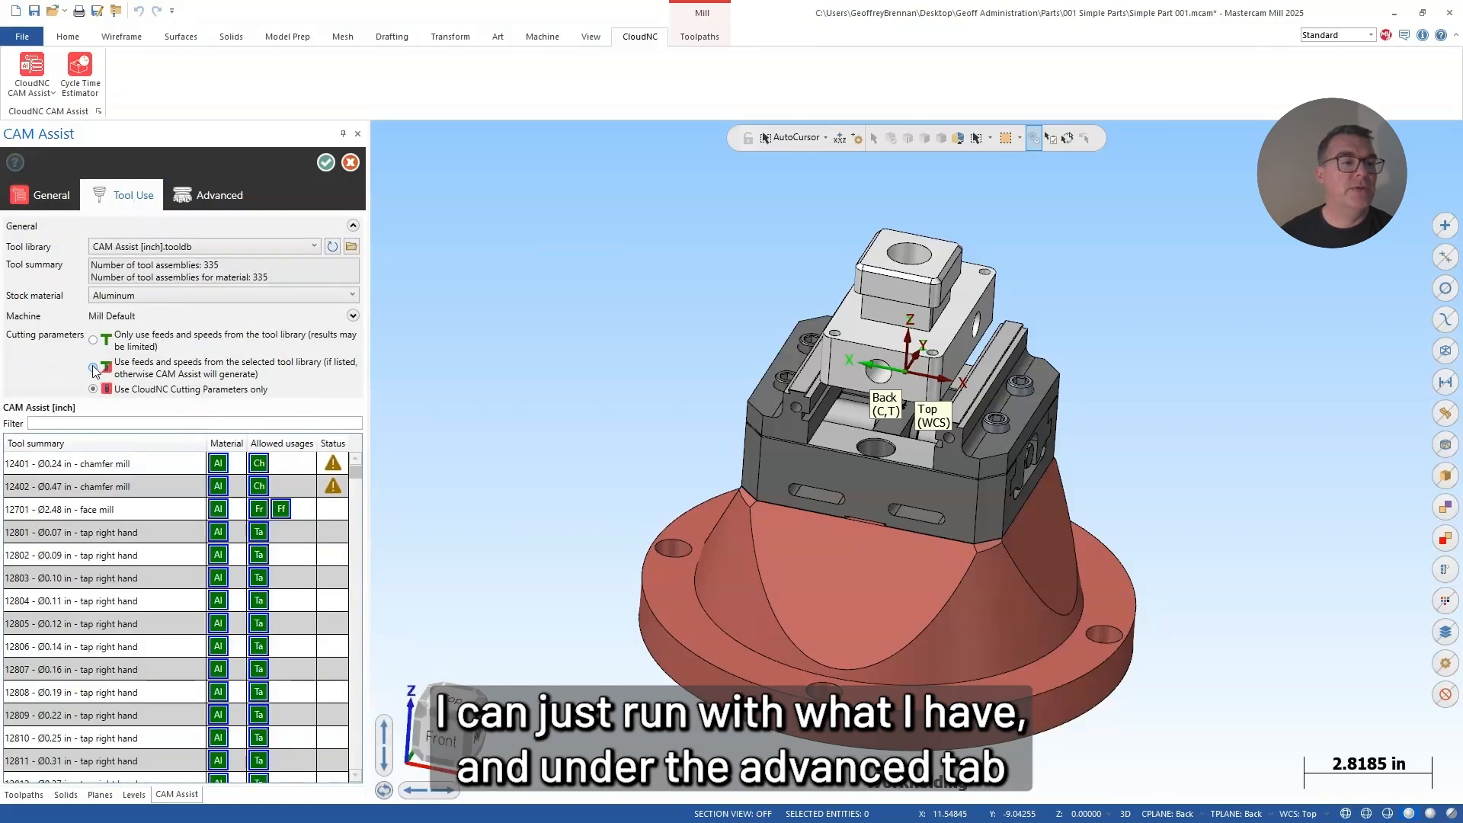
left_click(208, 195)
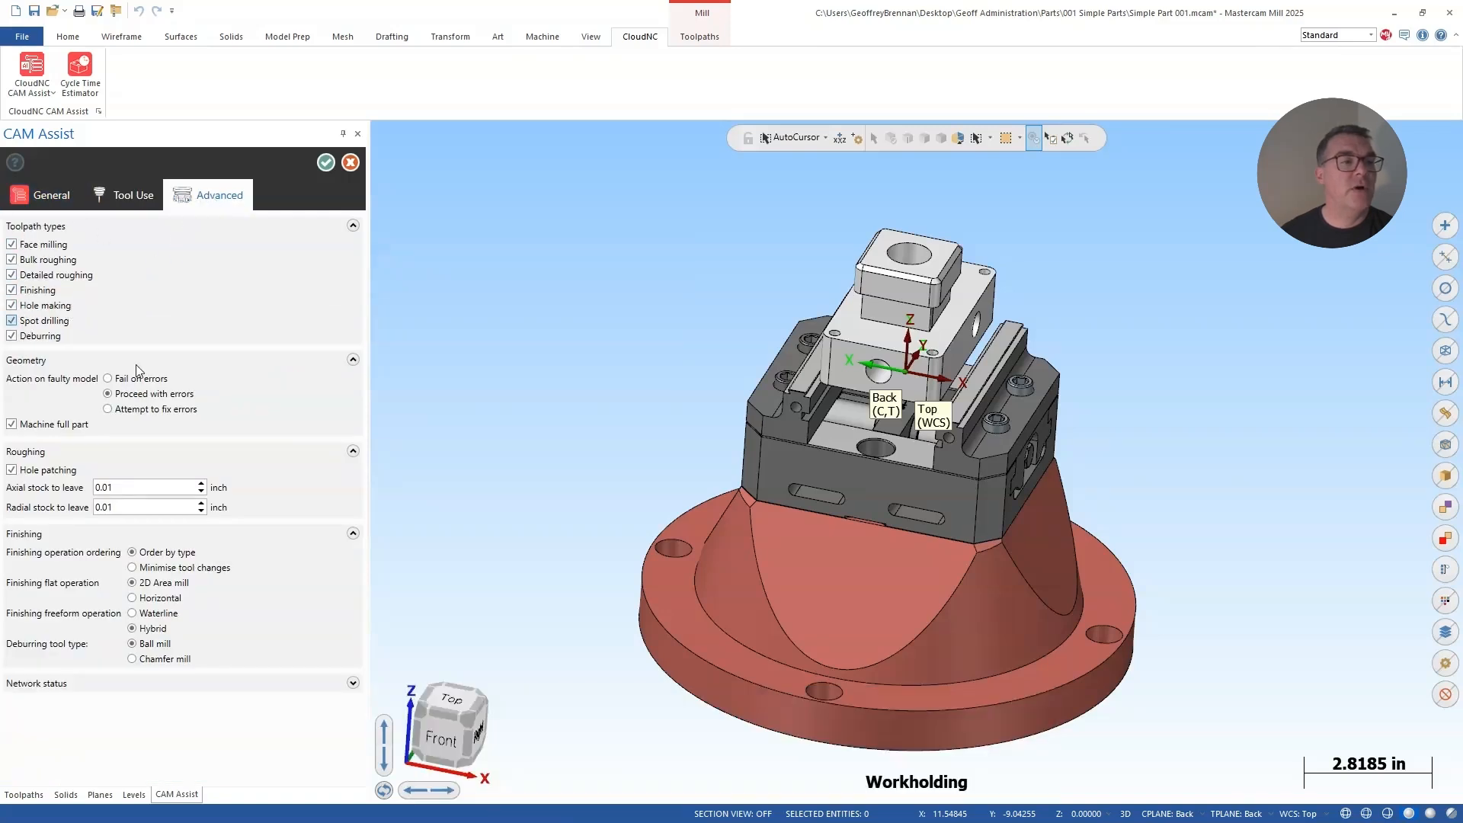
left_click(326, 162)
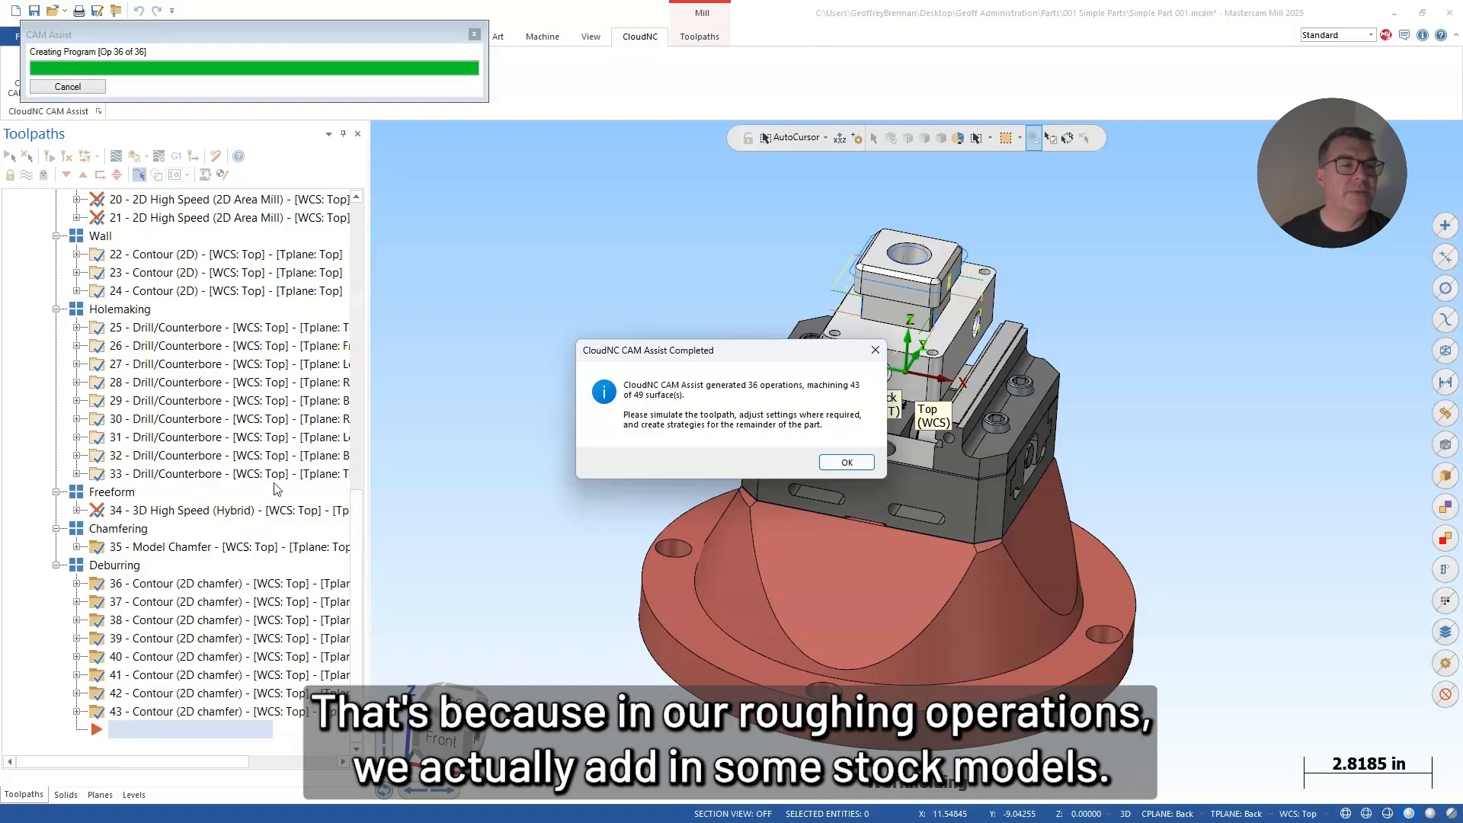
left_click(843, 462)
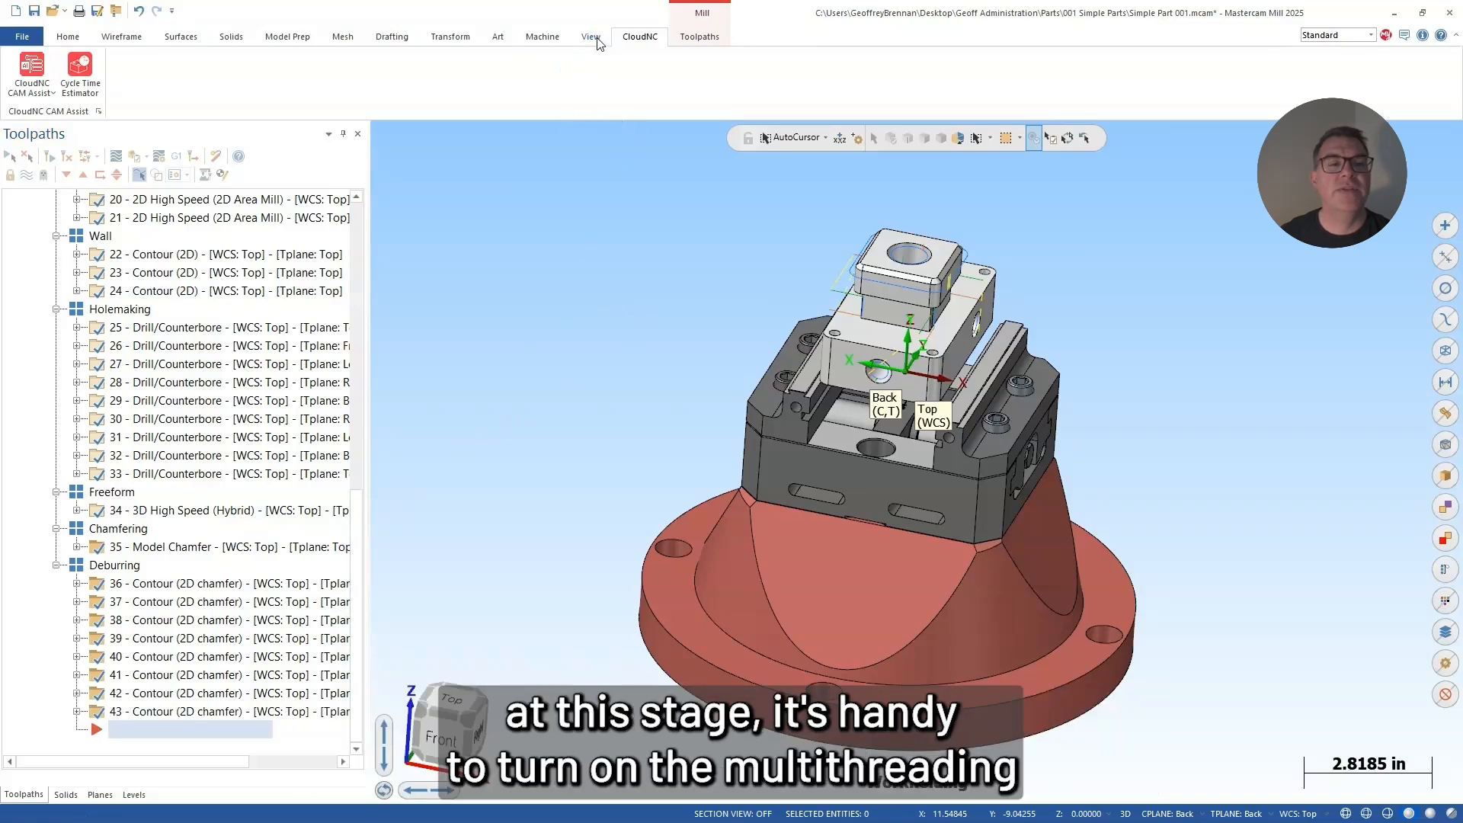
Step: Try to turn on the Multi-Threading manager
left_click(592, 36)
left_click(738, 75)
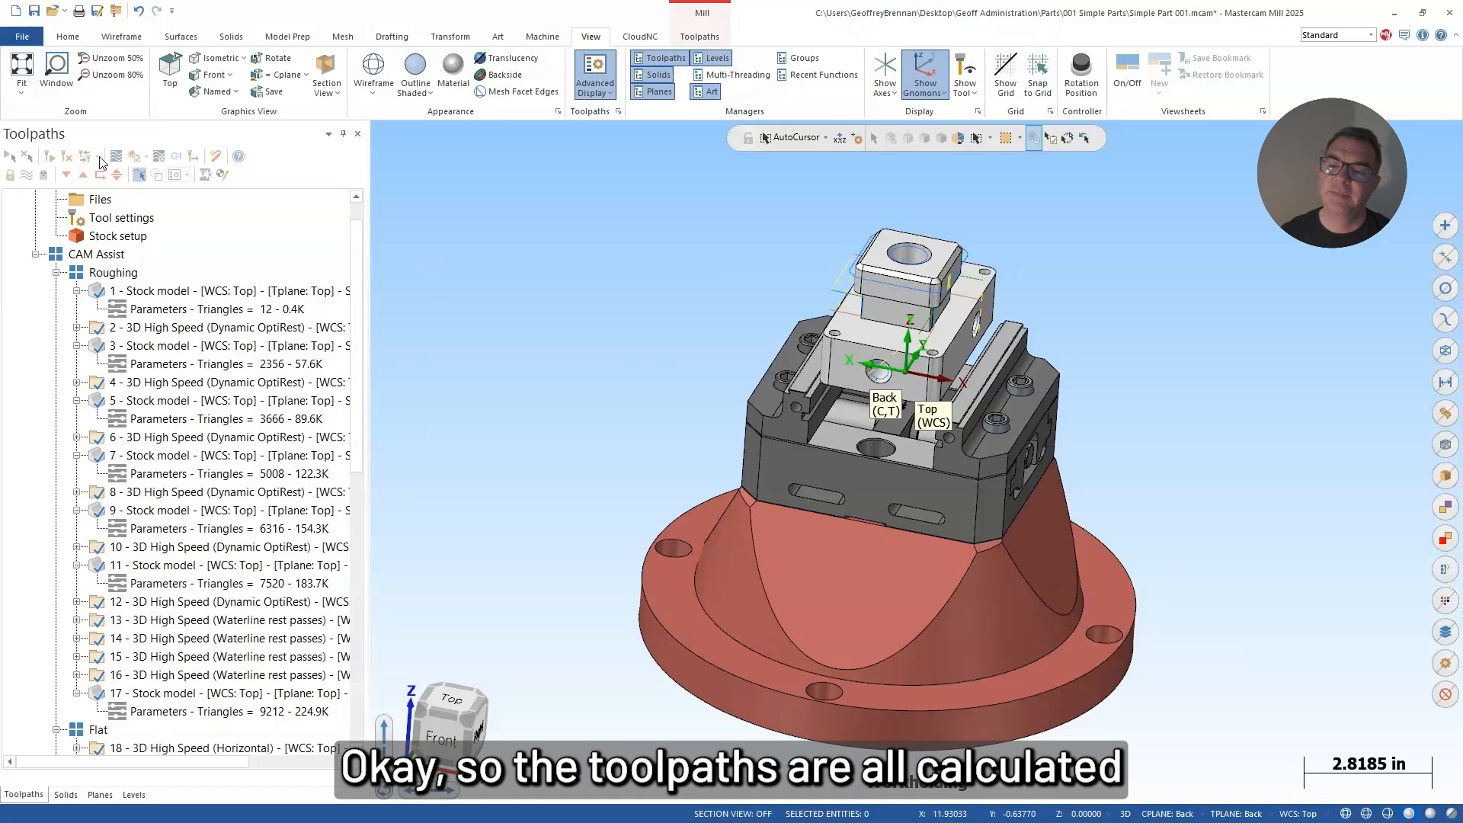
Step: Examine the Roughing group's toolpaths, from the initial stock model through the first Dynamic OptiRest operation to stock model operation 3
left_click(110, 273)
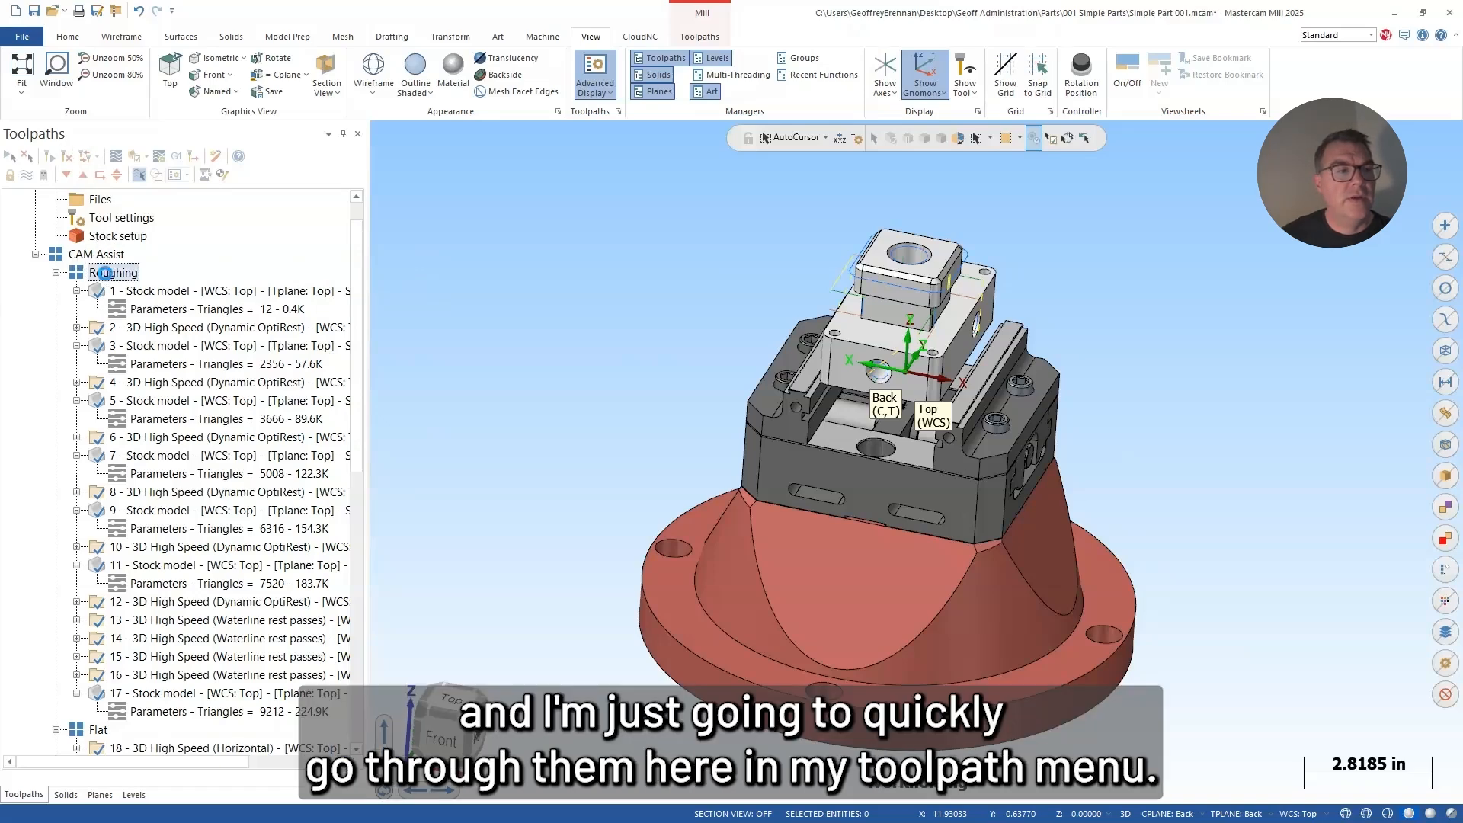
left_click(162, 291)
scroll(1029, 233, "up", 3)
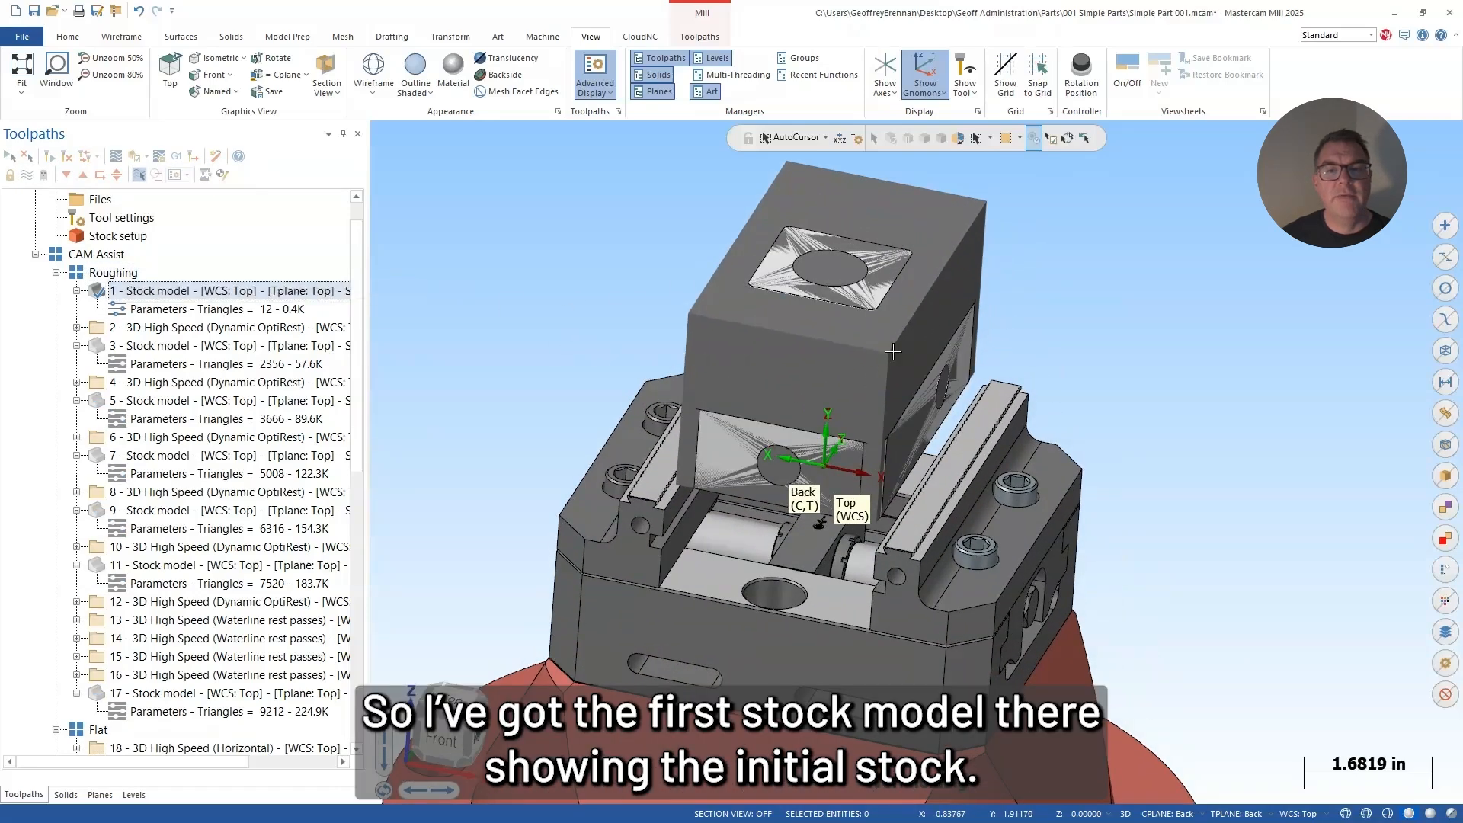
mouse_move(686, 381)
middle_mouse_down()
mouse_move(743, 343)
mouse_move(705, 392)
middle_mouse_up()
left_click(169, 328)
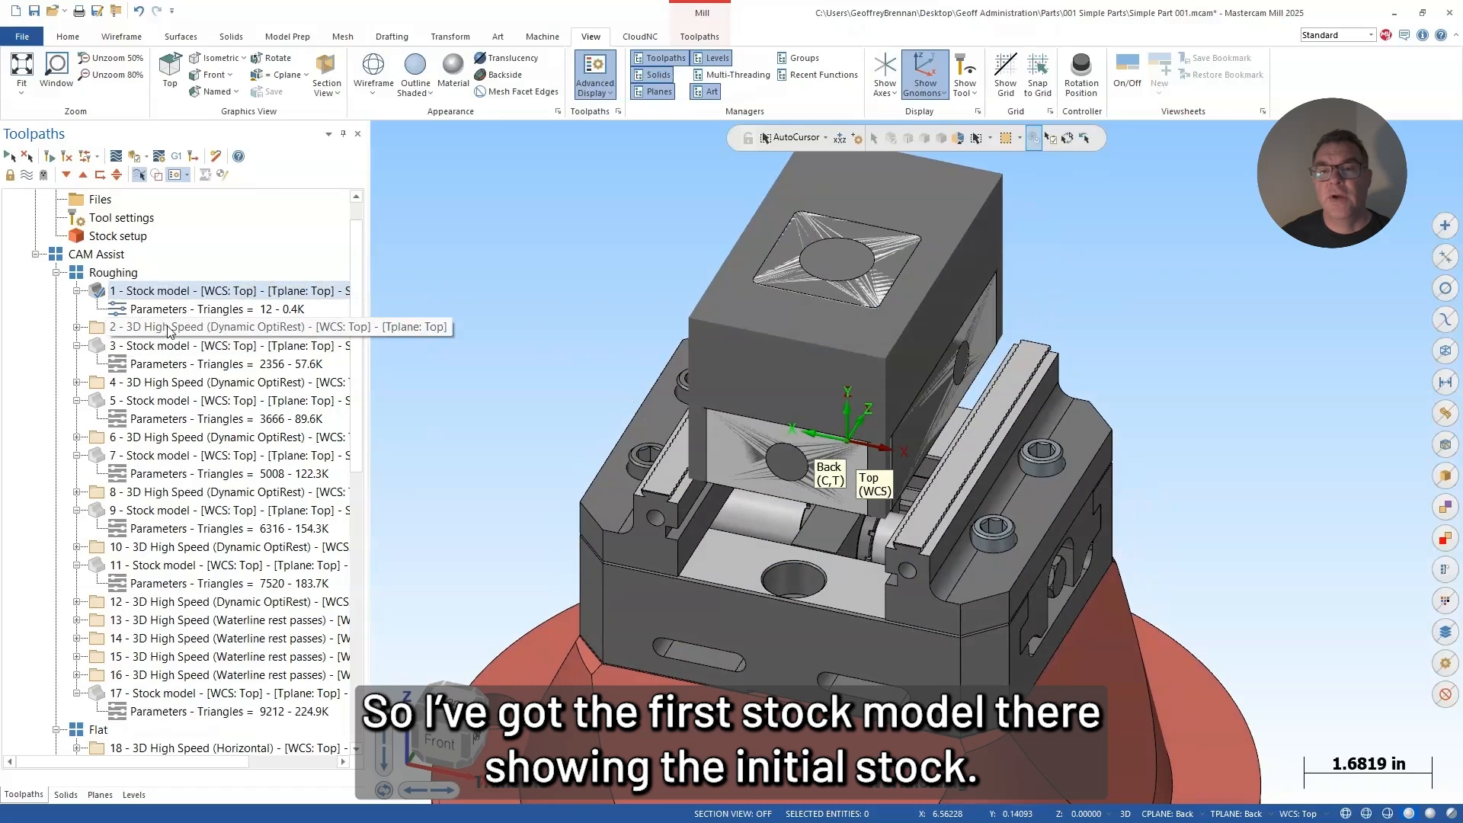
left_click(145, 346)
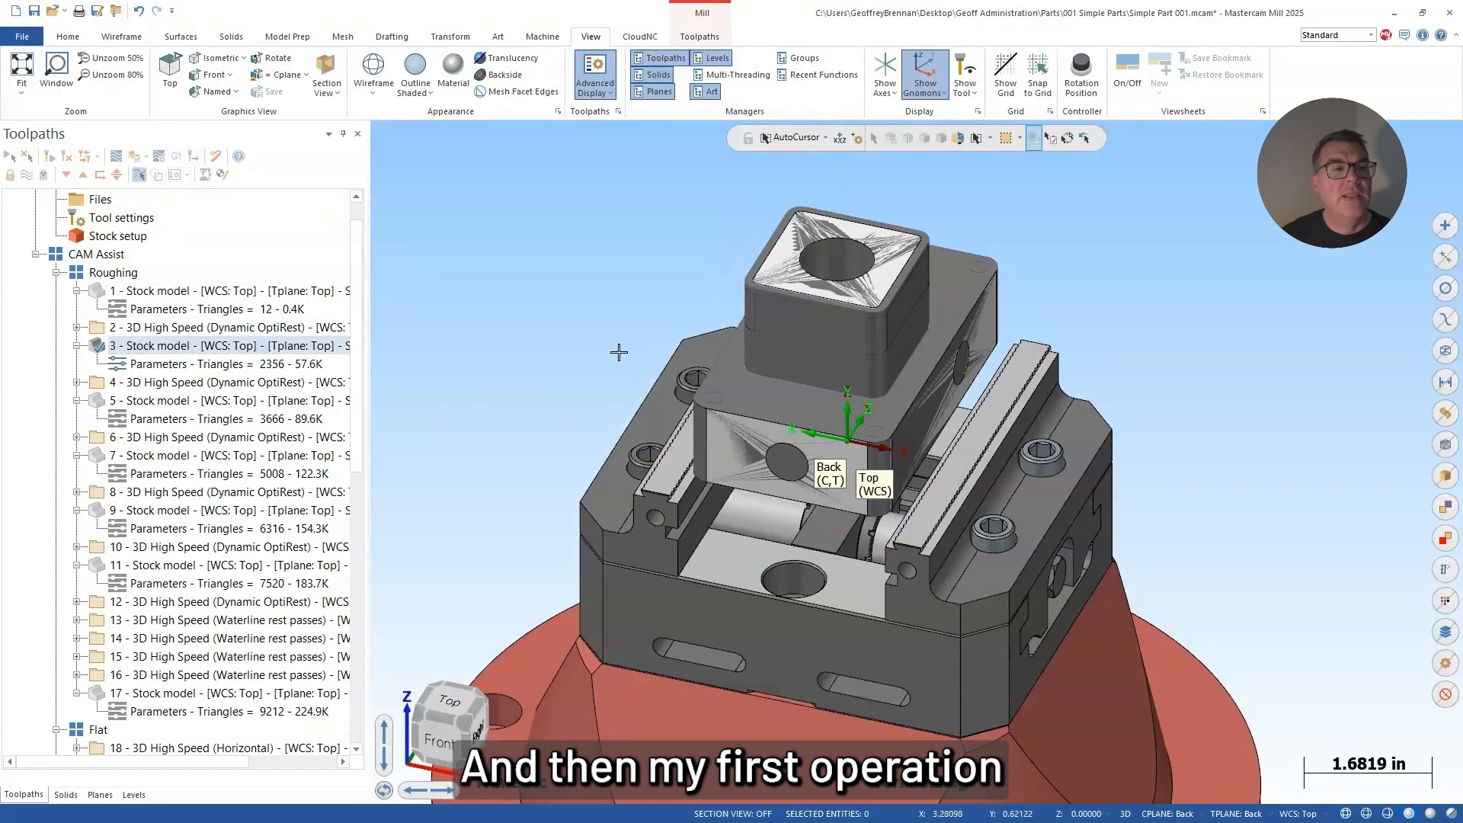
Step: Step through roughing operations 5 to 11, comparing each Dynamic OptiRest toolpath with its remaining stock model
left_click(143, 401)
left_click(144, 438)
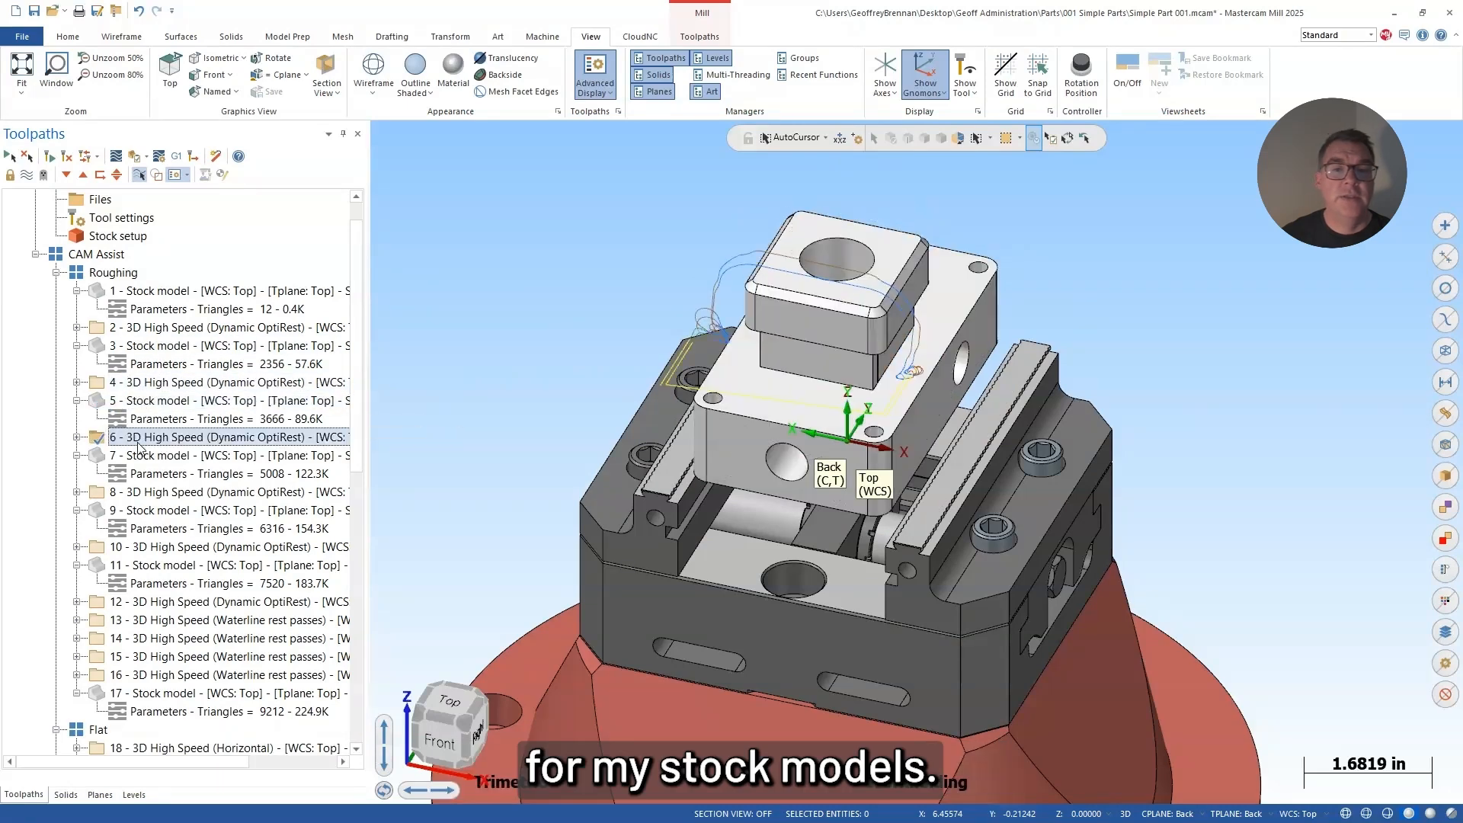
left_click(145, 456)
left_click(153, 492)
left_click(151, 510)
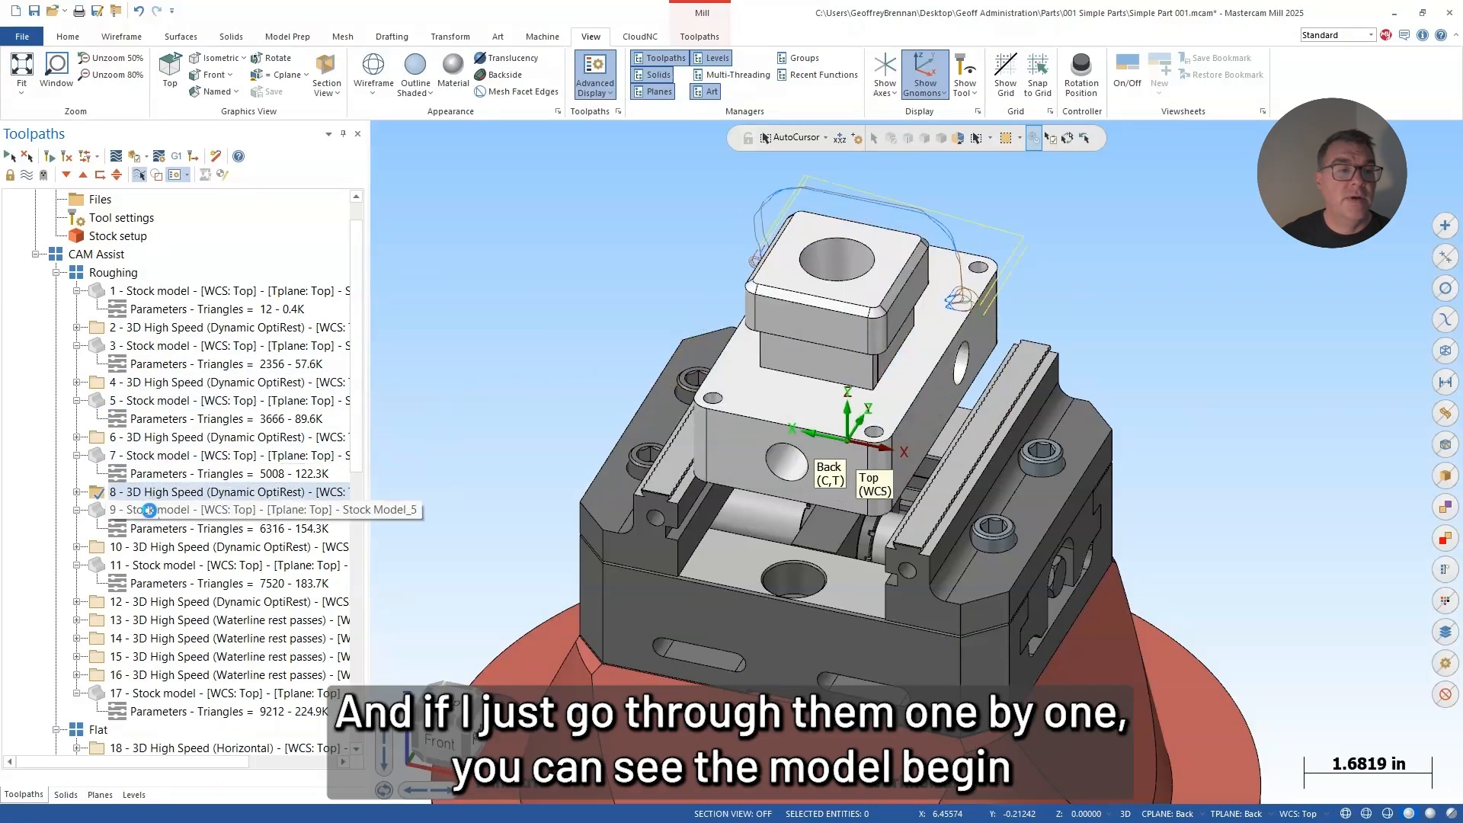
left_click(149, 547)
left_click(144, 566)
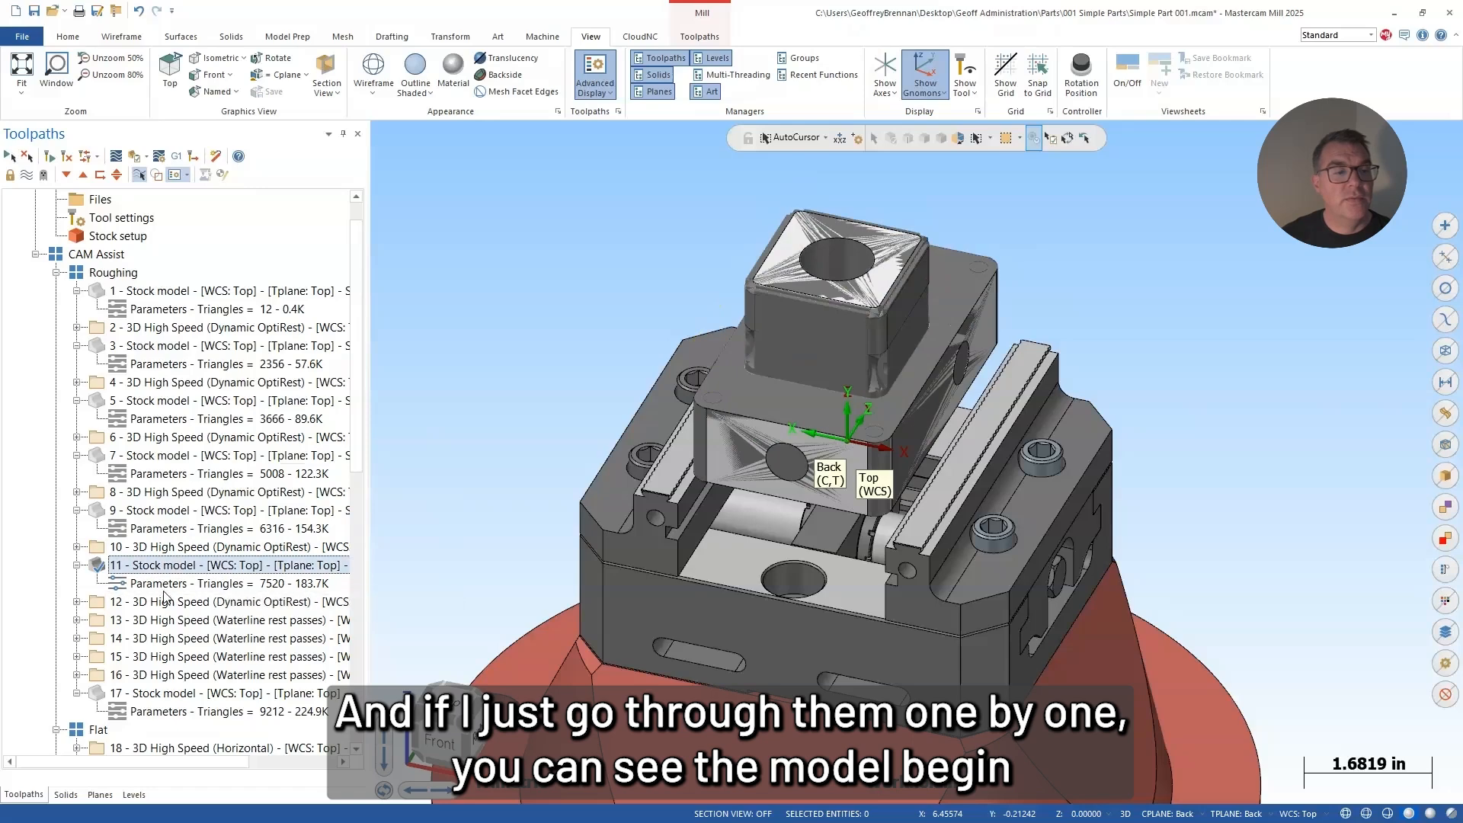
Step: Open the parameters of stock model operation 11, close them without changes, and display that stock model
left_click(153, 584)
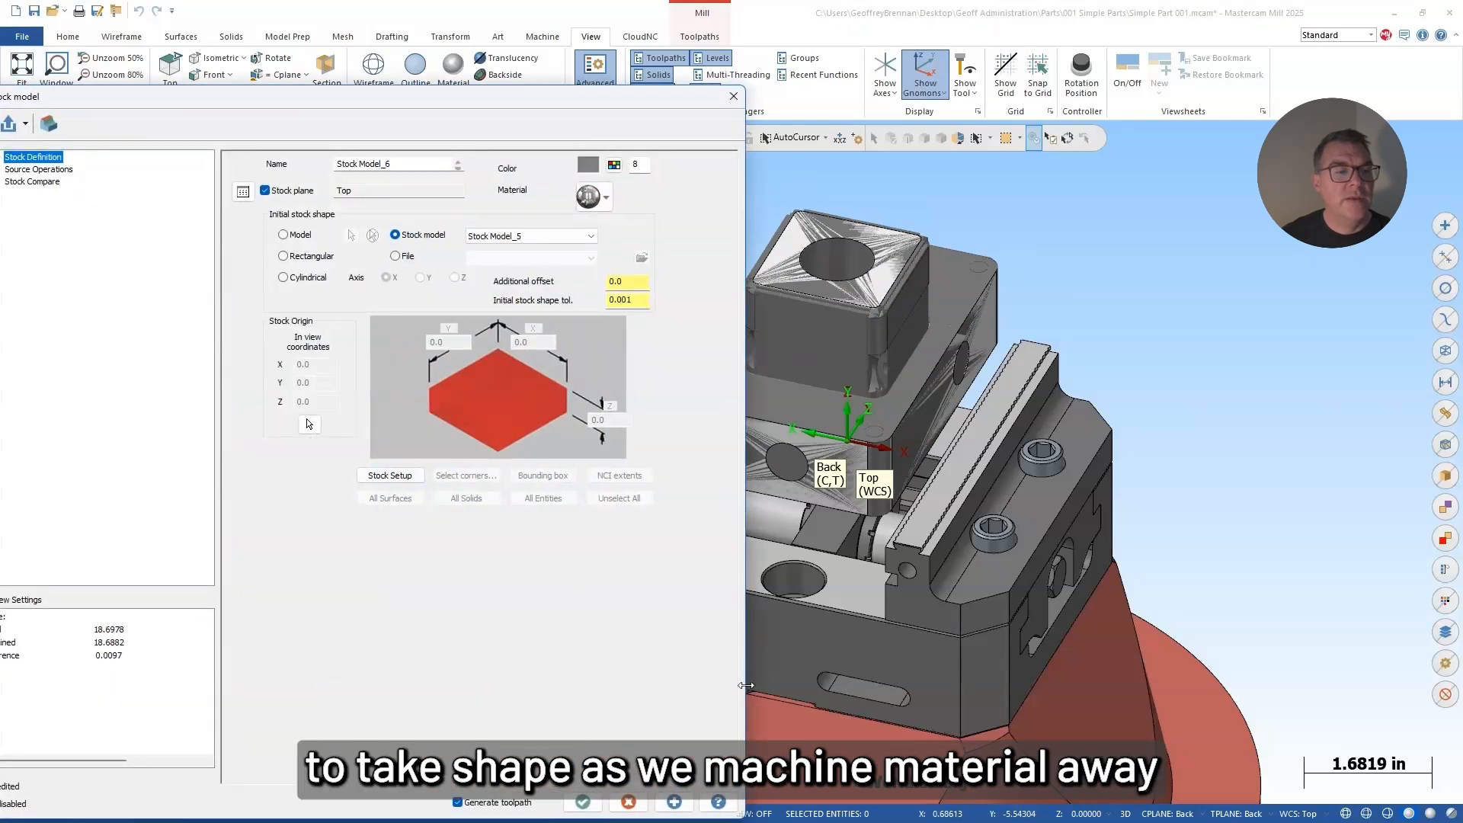
left_click(631, 808)
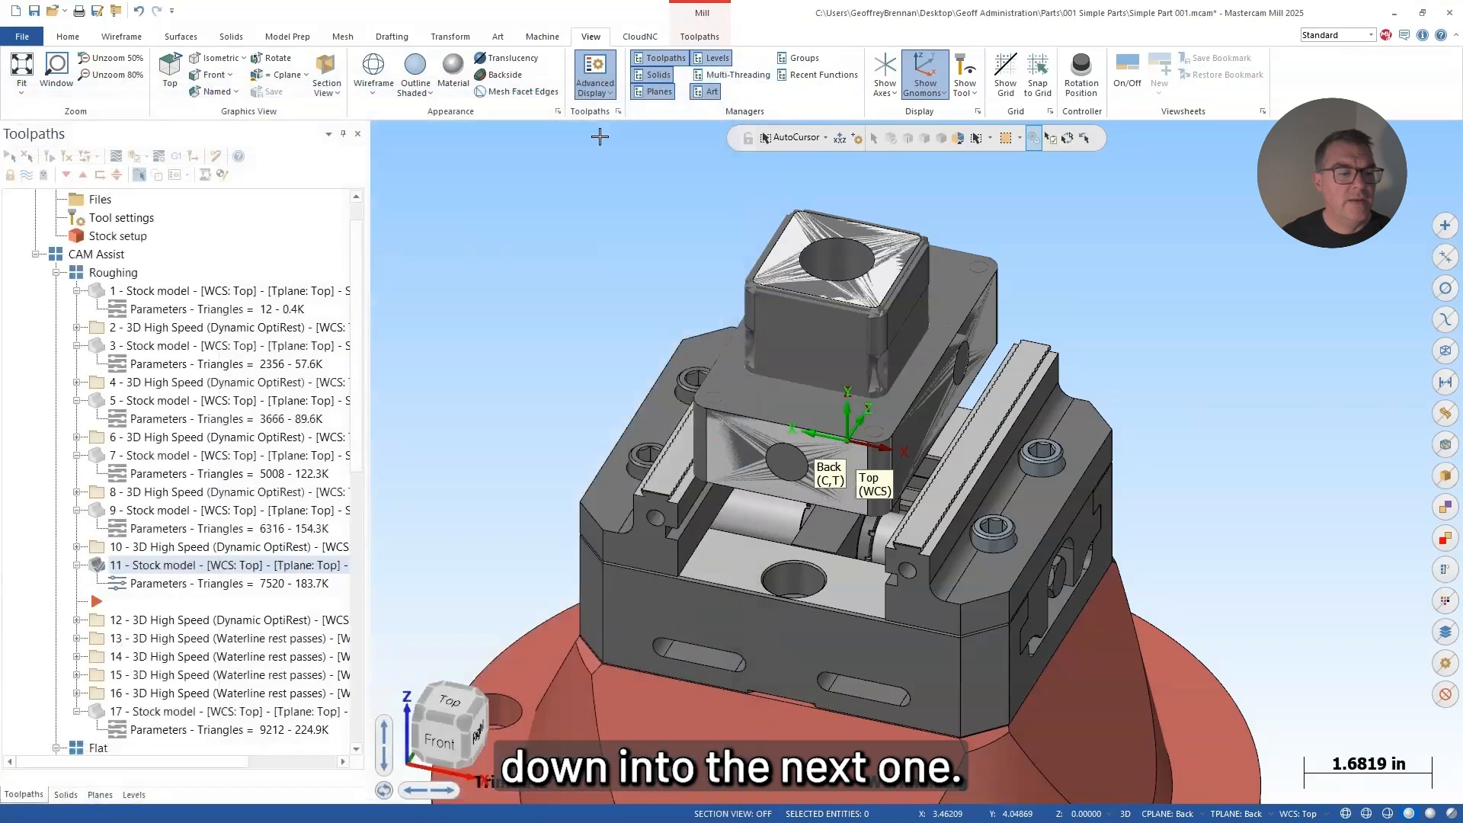
left_click(187, 568)
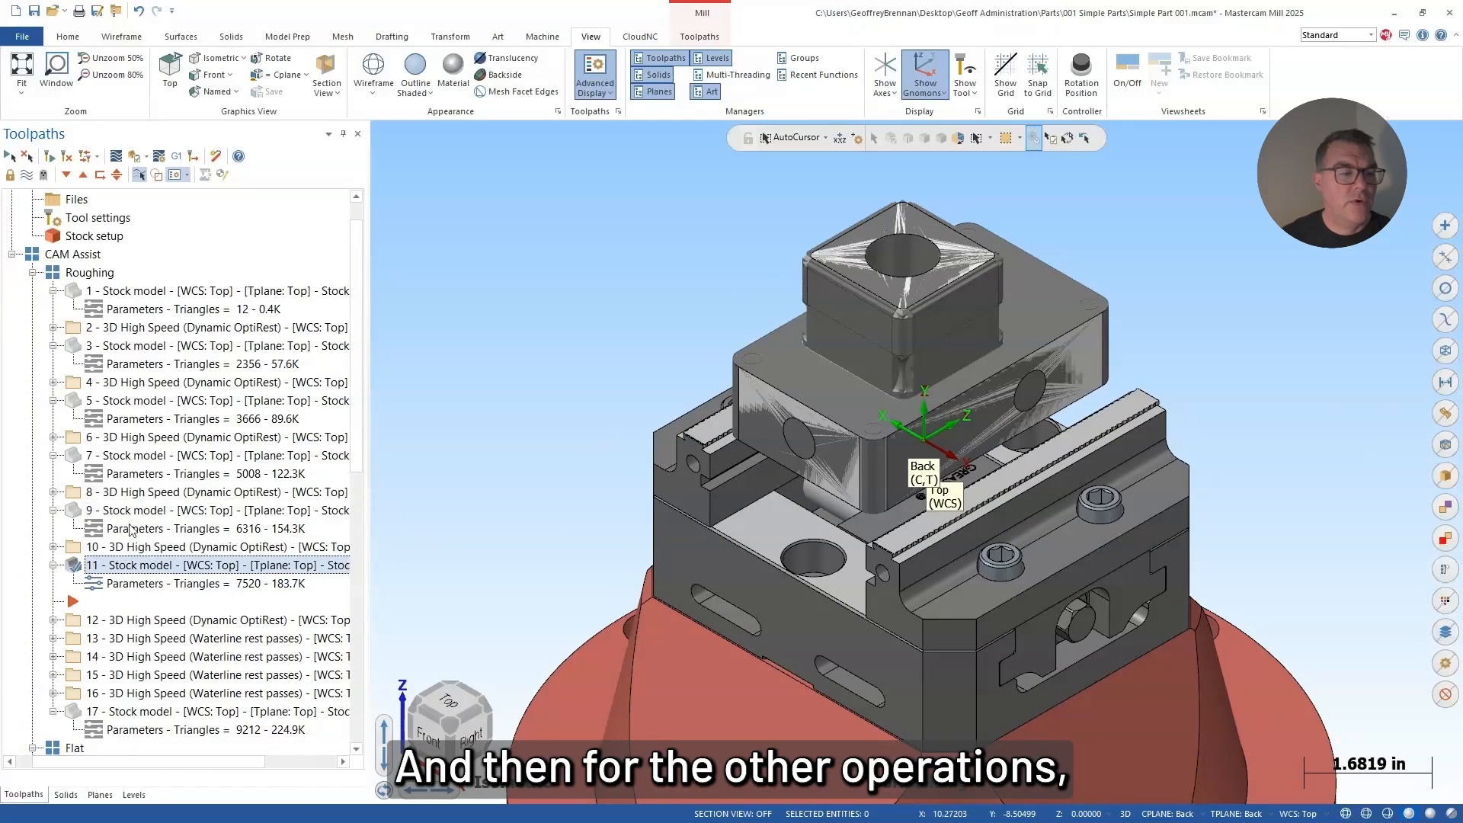
Step: Inspect the toolpaths of the Flat, Wall and Holemaking groups on the part from several angles
scroll(136, 579, "down", 2)
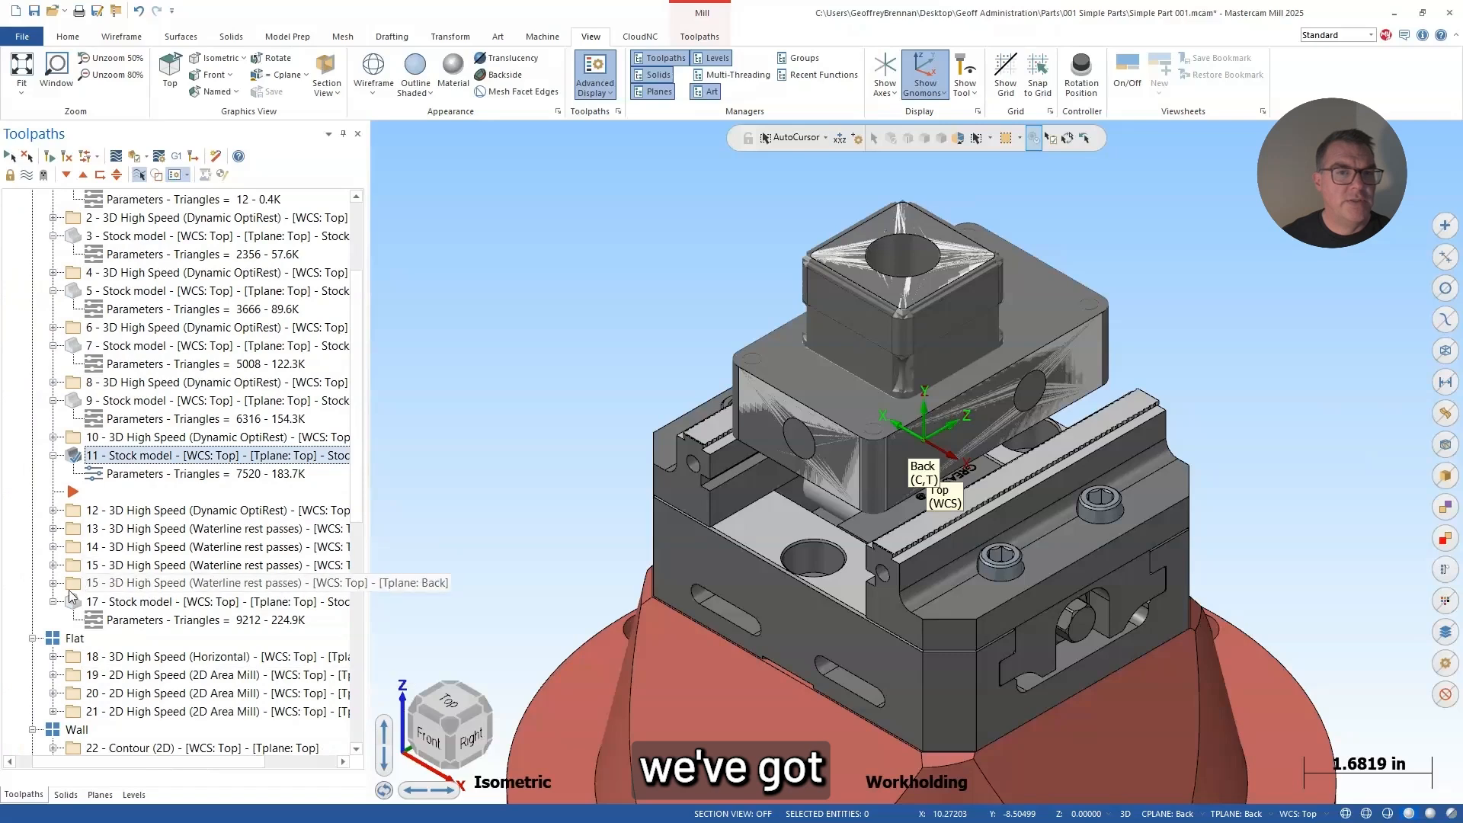
left_click(74, 639)
middle_click_drag(784, 393, 754, 480)
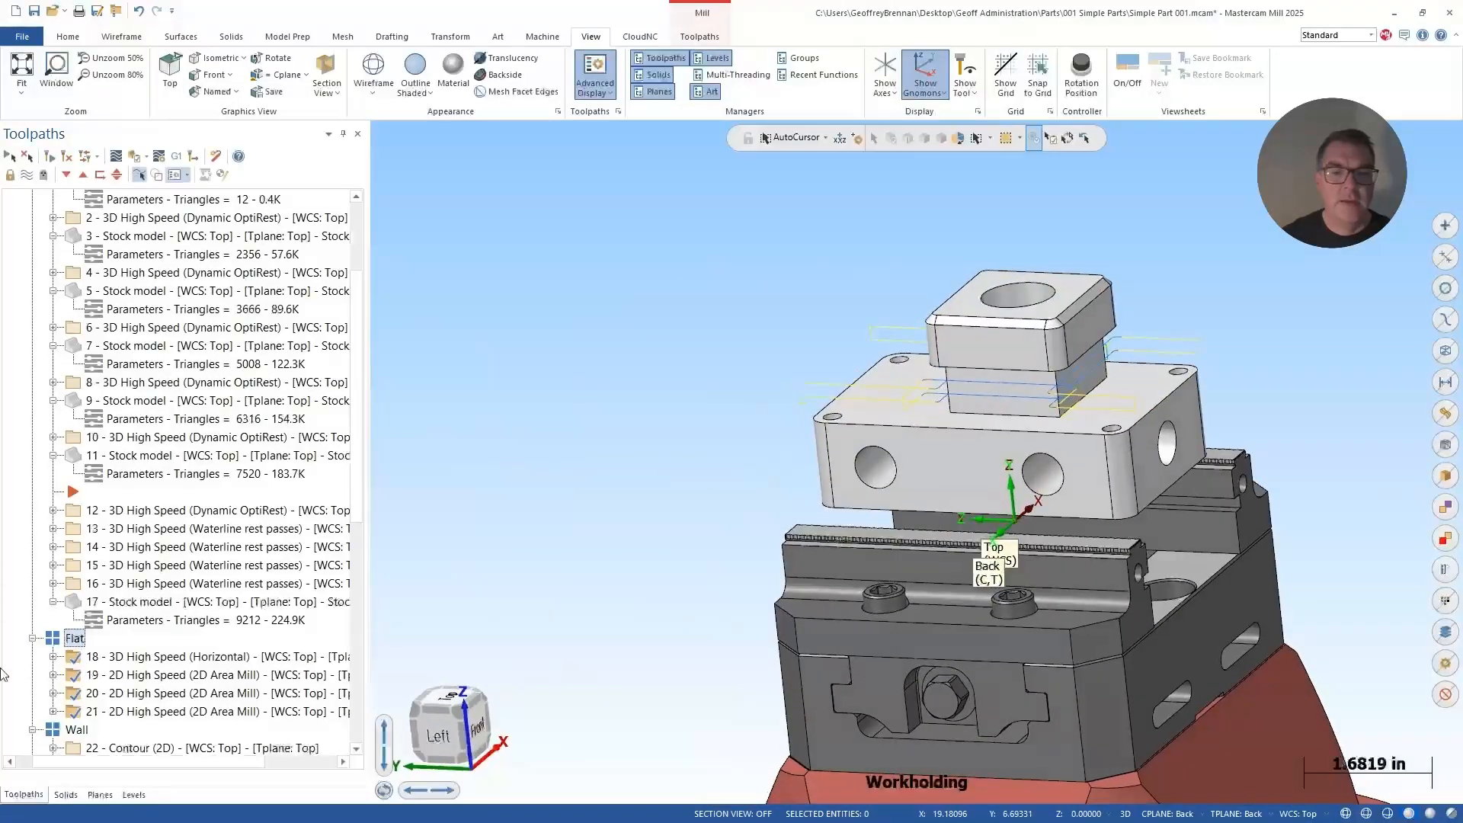
left_click(76, 731)
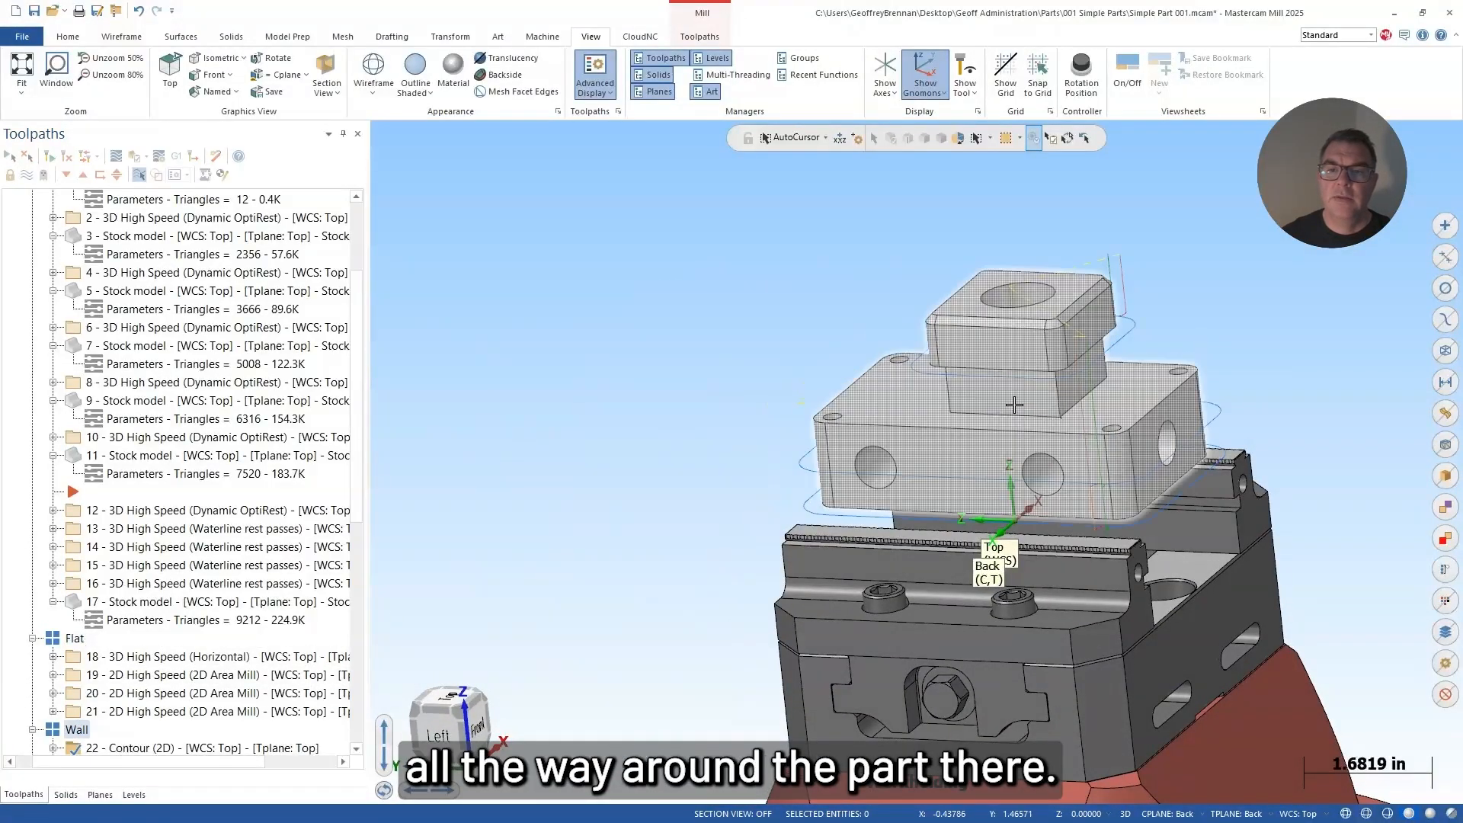
middle_click_drag(992, 410, 754, 396)
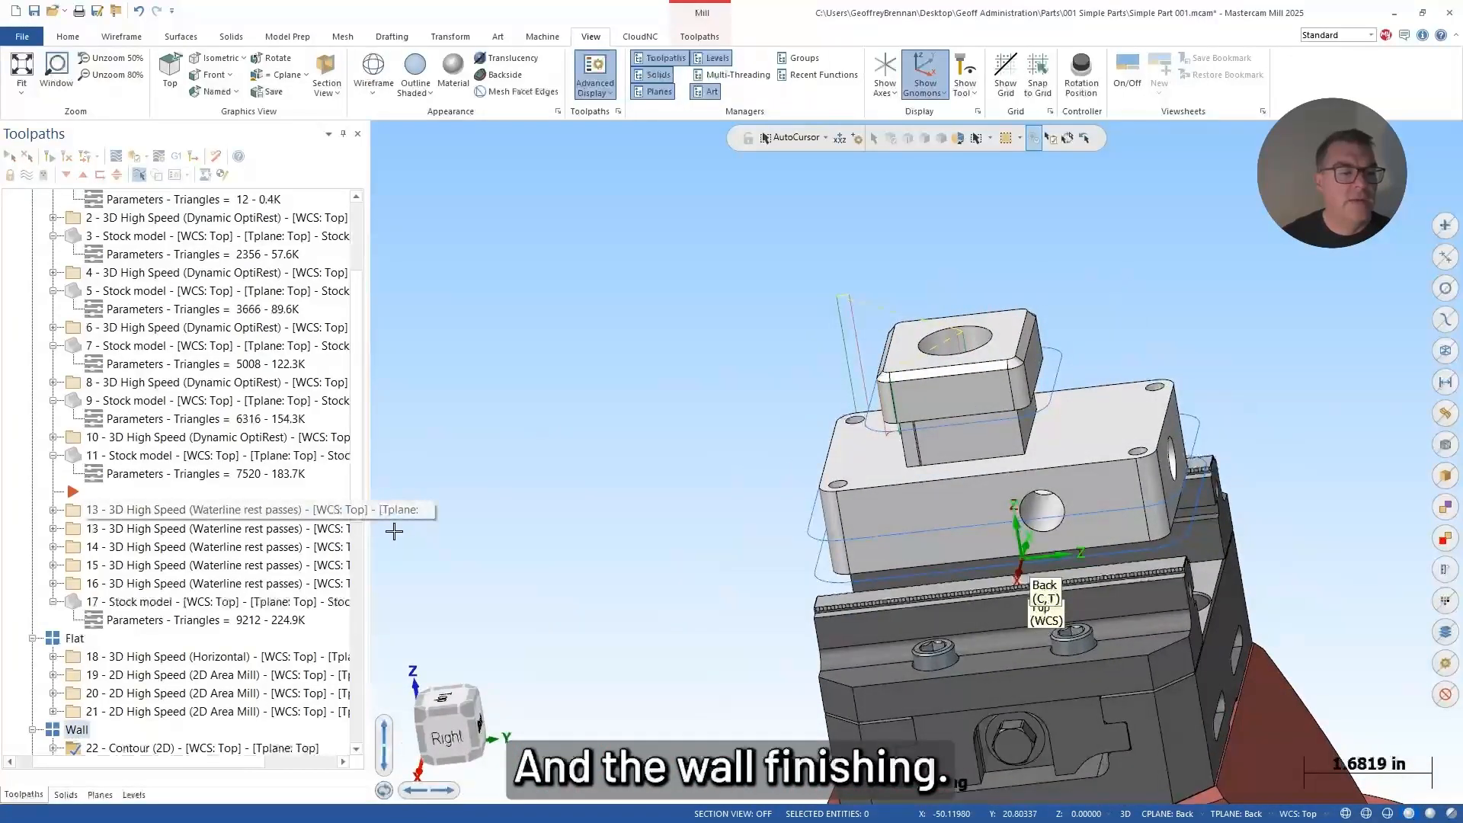
scroll(112, 512, "down", 4)
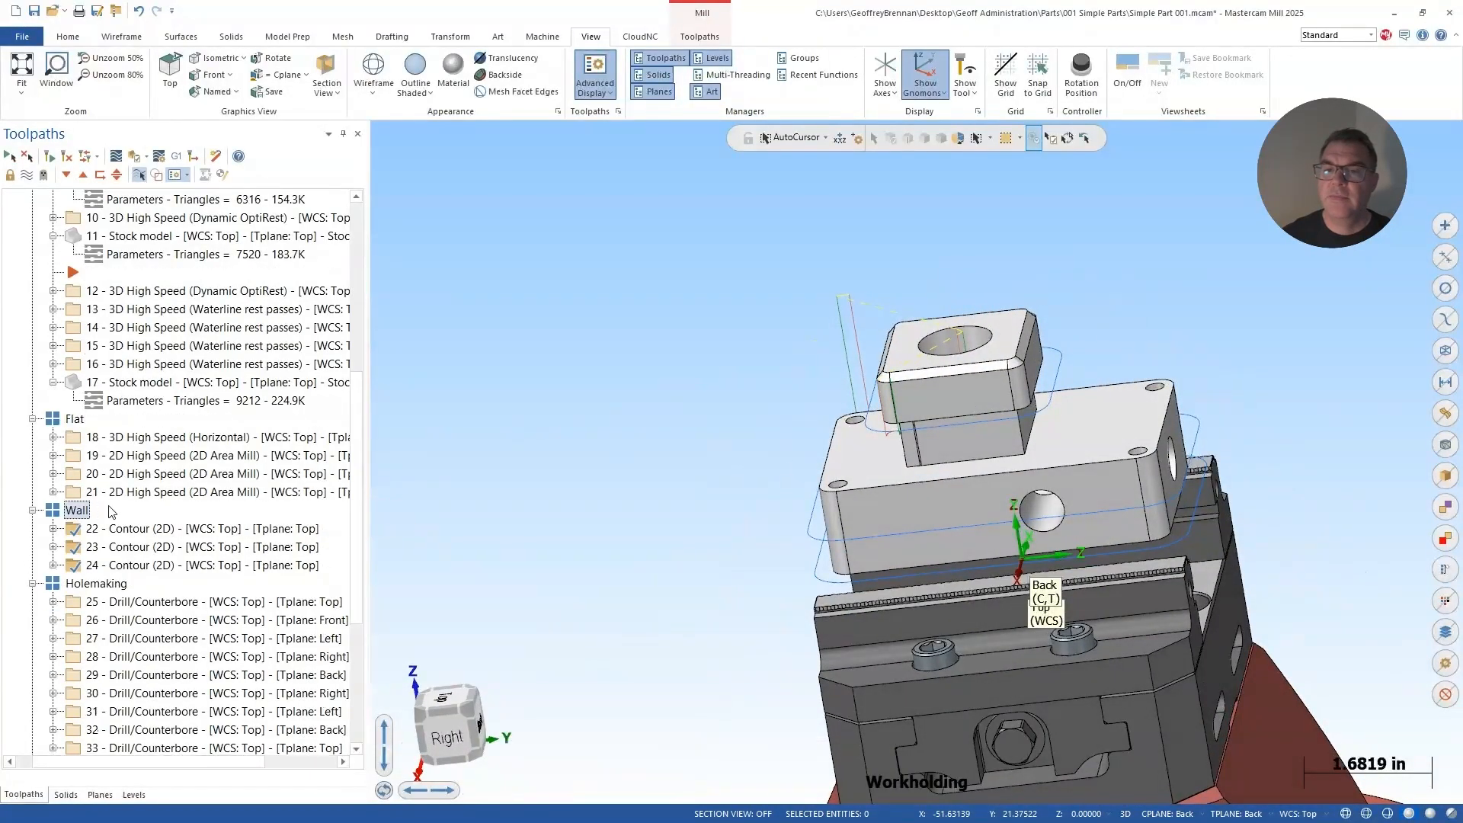
left_click(111, 586)
middle_click_drag(1132, 390, 886, 447)
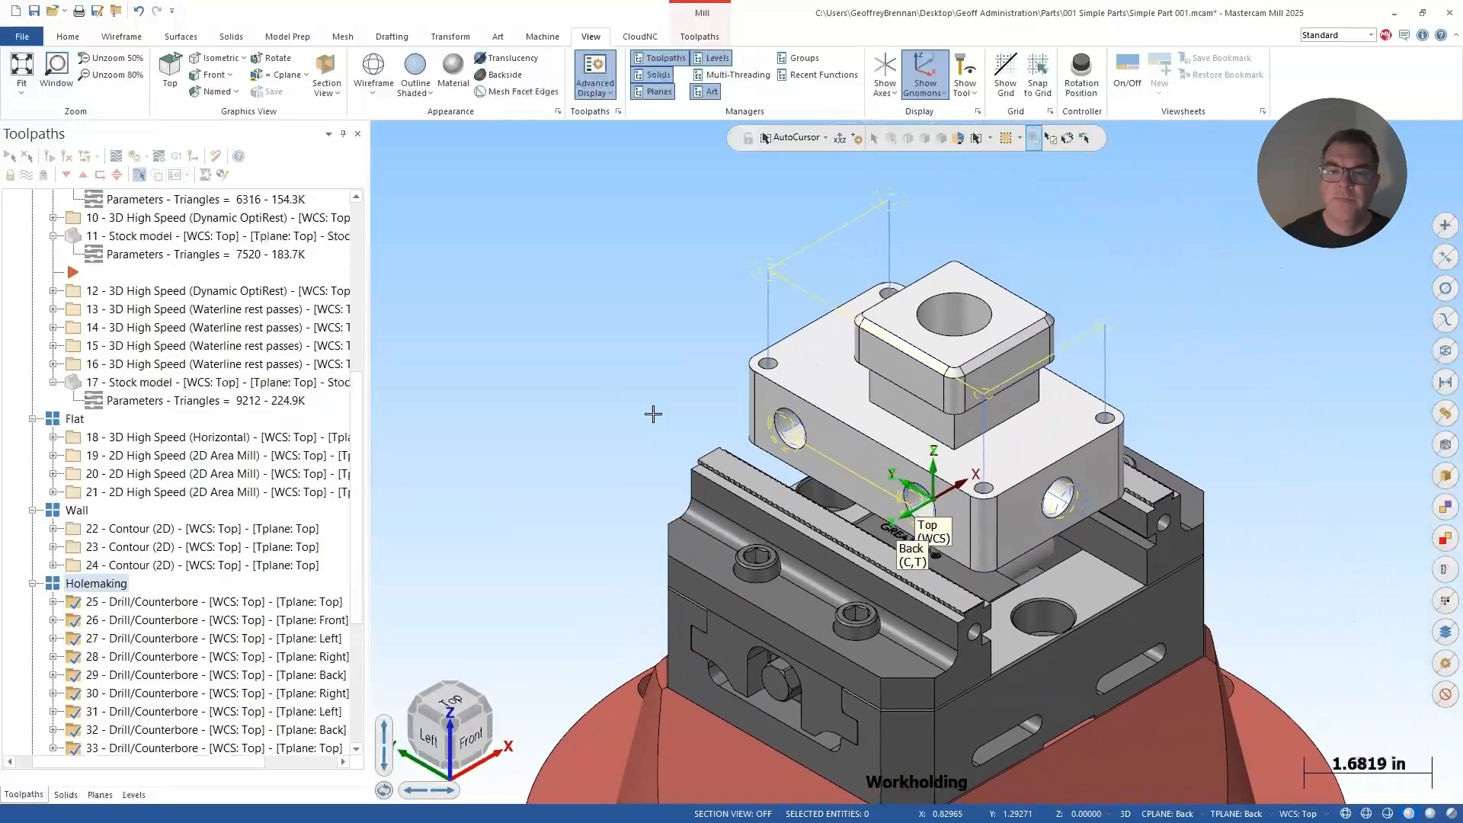
Step: Look at the parameters of drilling operation 25, close them without changes, and display the toolpath of drilling operation 31
left_click(52, 603)
left_click(121, 622)
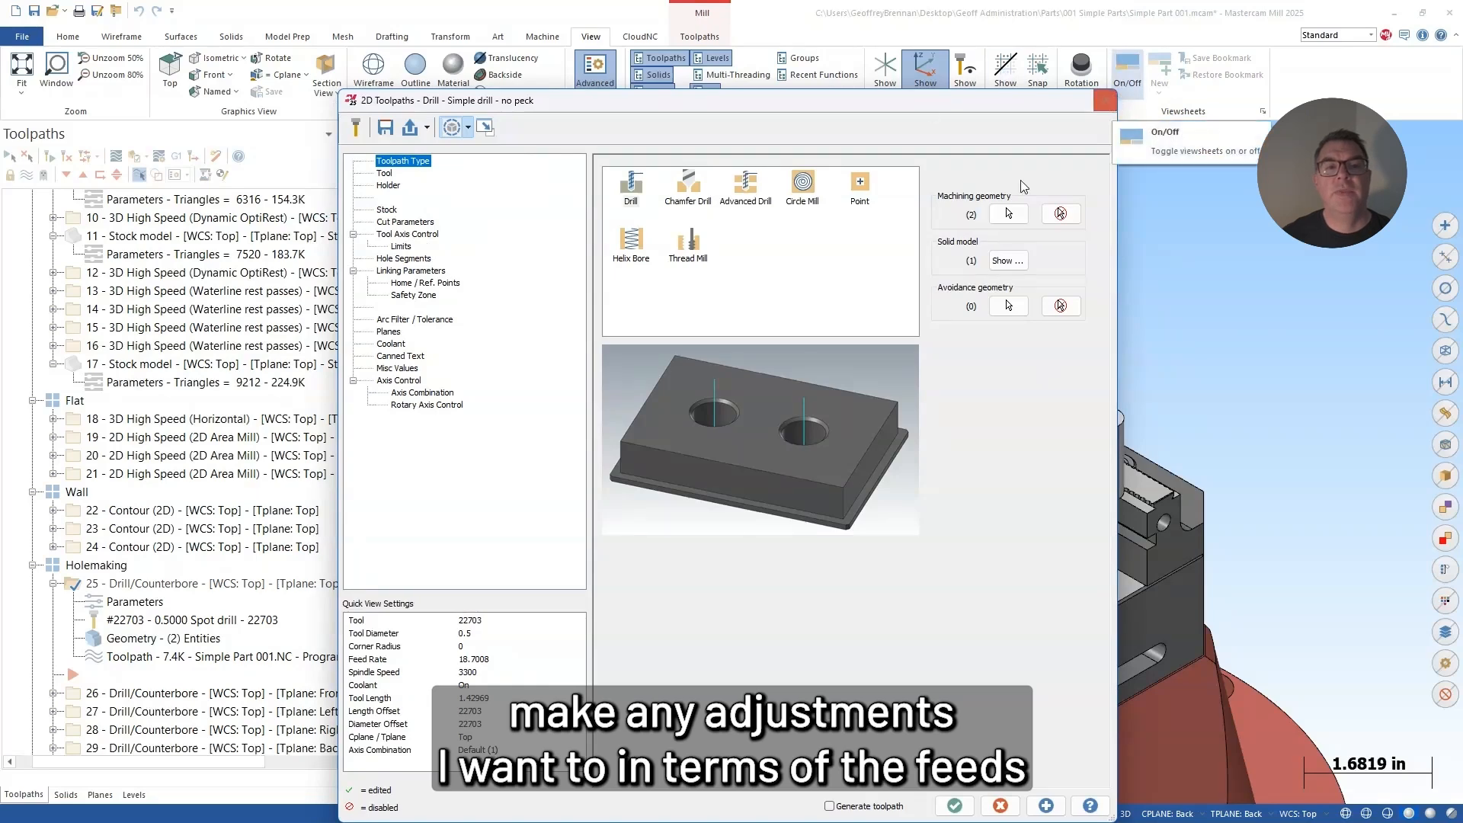
left_click(1105, 100)
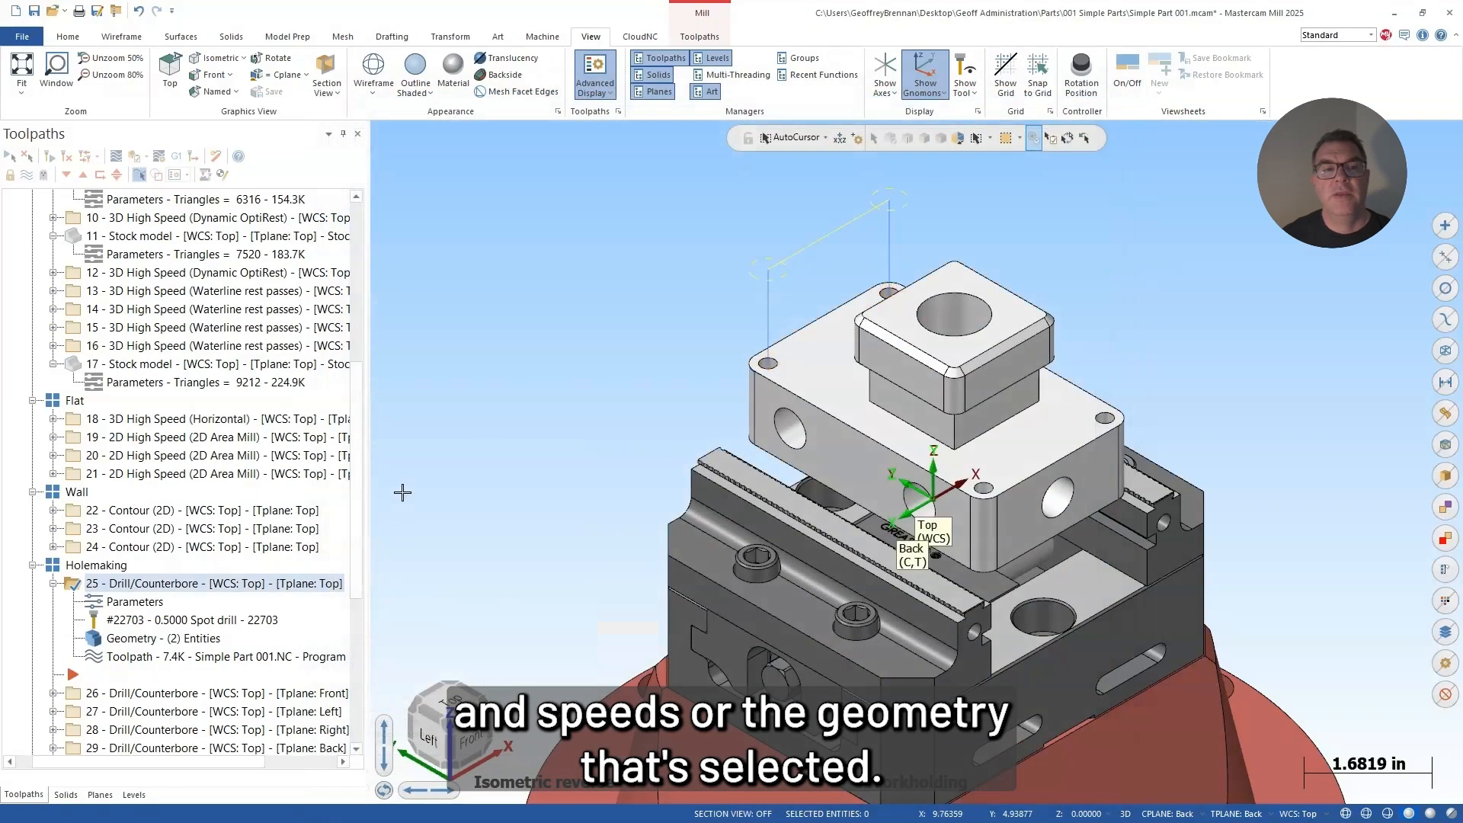
scroll(164, 568, "down", 5)
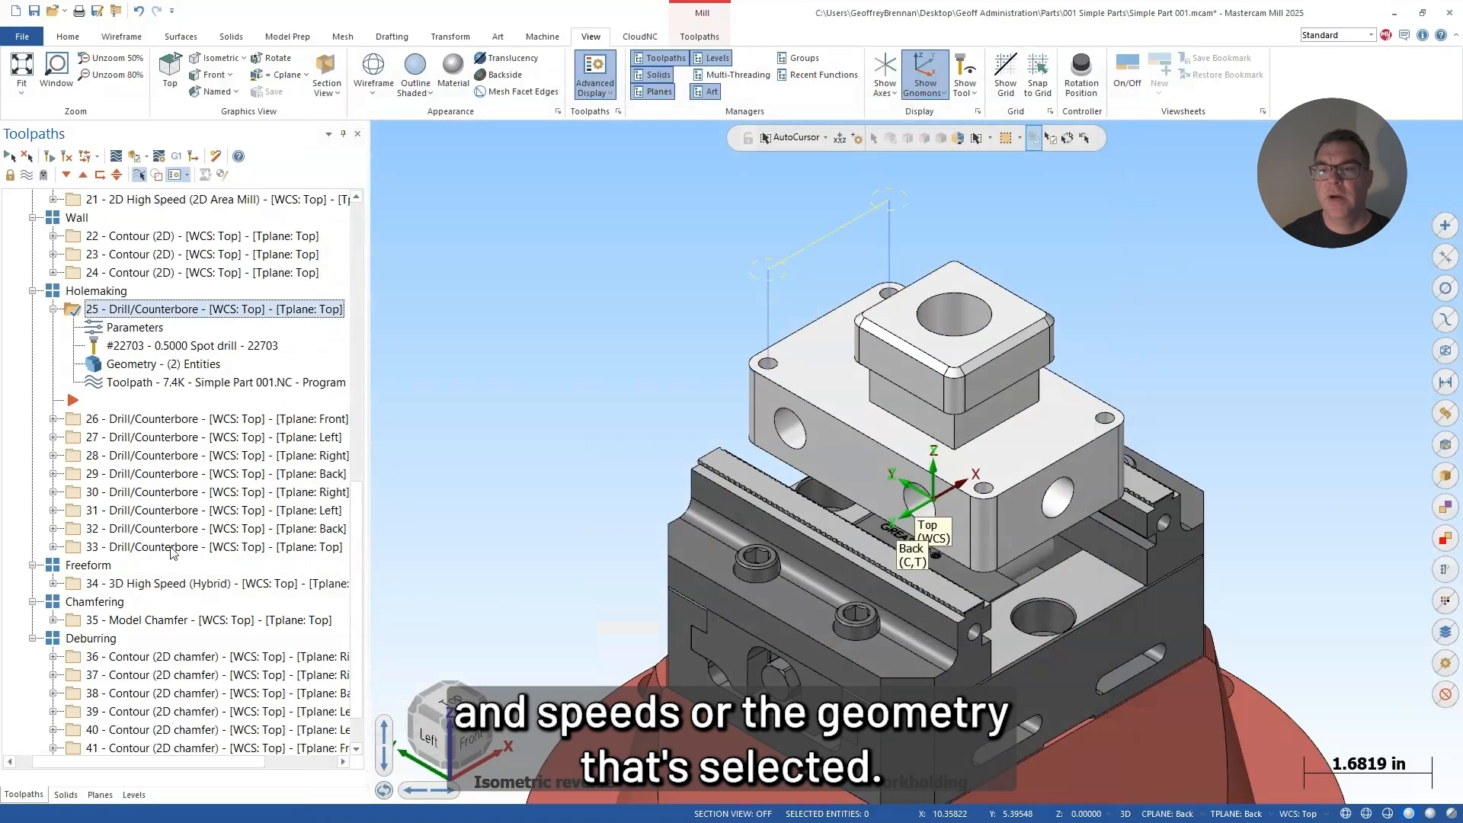
left_click(169, 510)
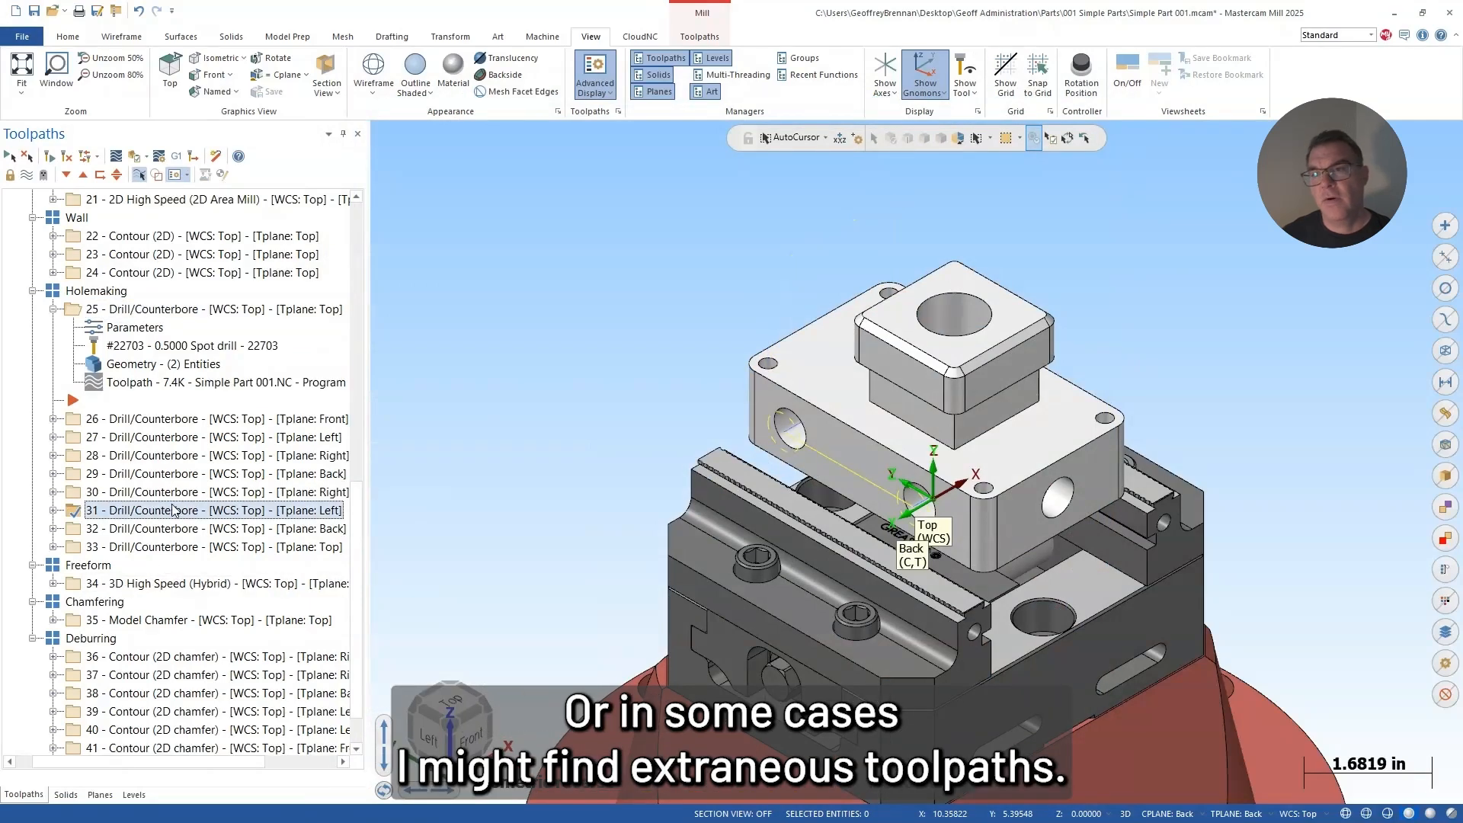
Step: Inspect the toolpath of 3D High Speed (Hybrid) operation 34 inside the central bore and delete the Freeform group's operation
left_click(114, 583)
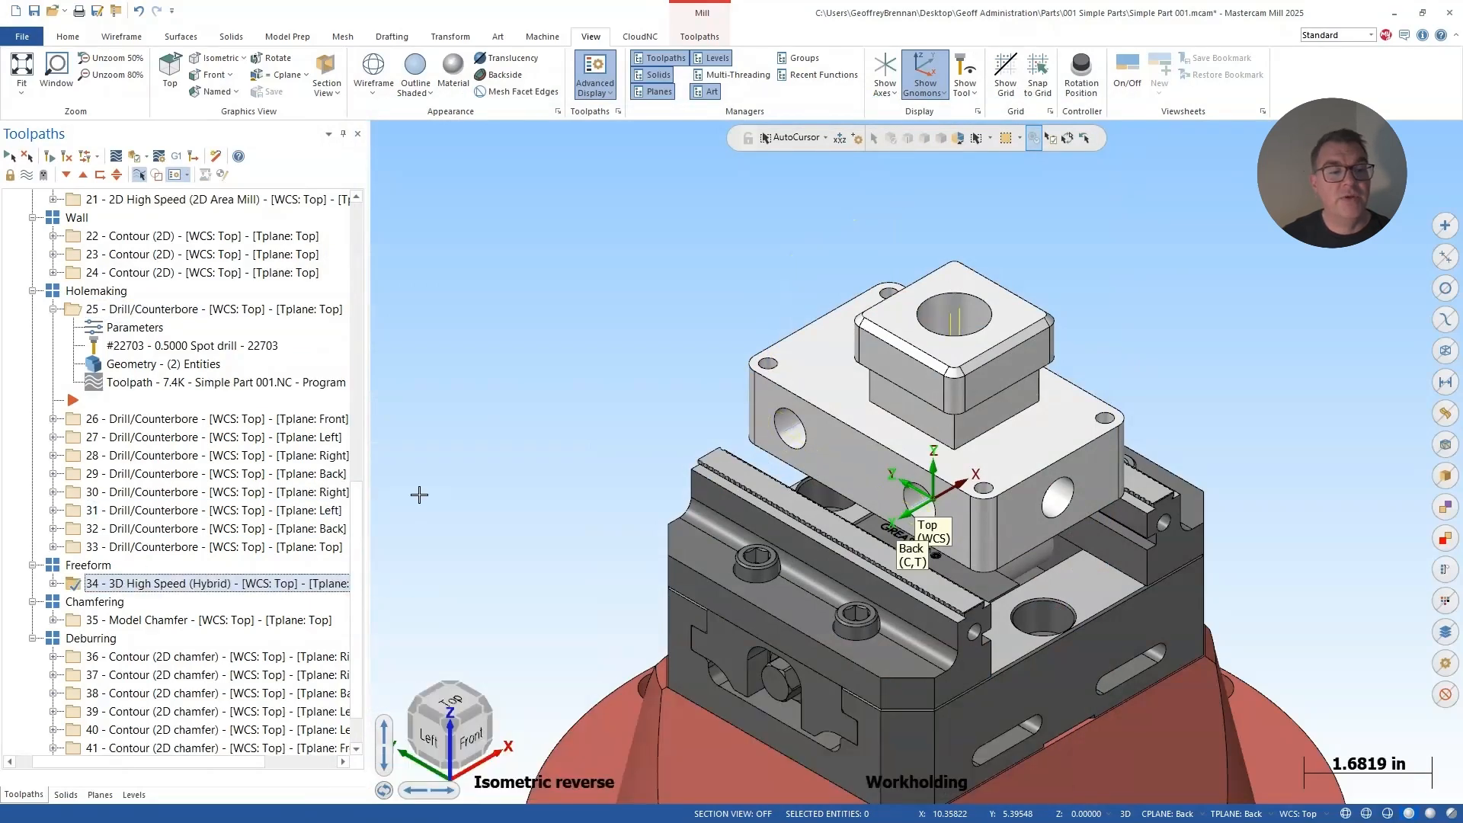
middle_click_drag(990, 360, 936, 393)
scroll(936, 392, "up", 5)
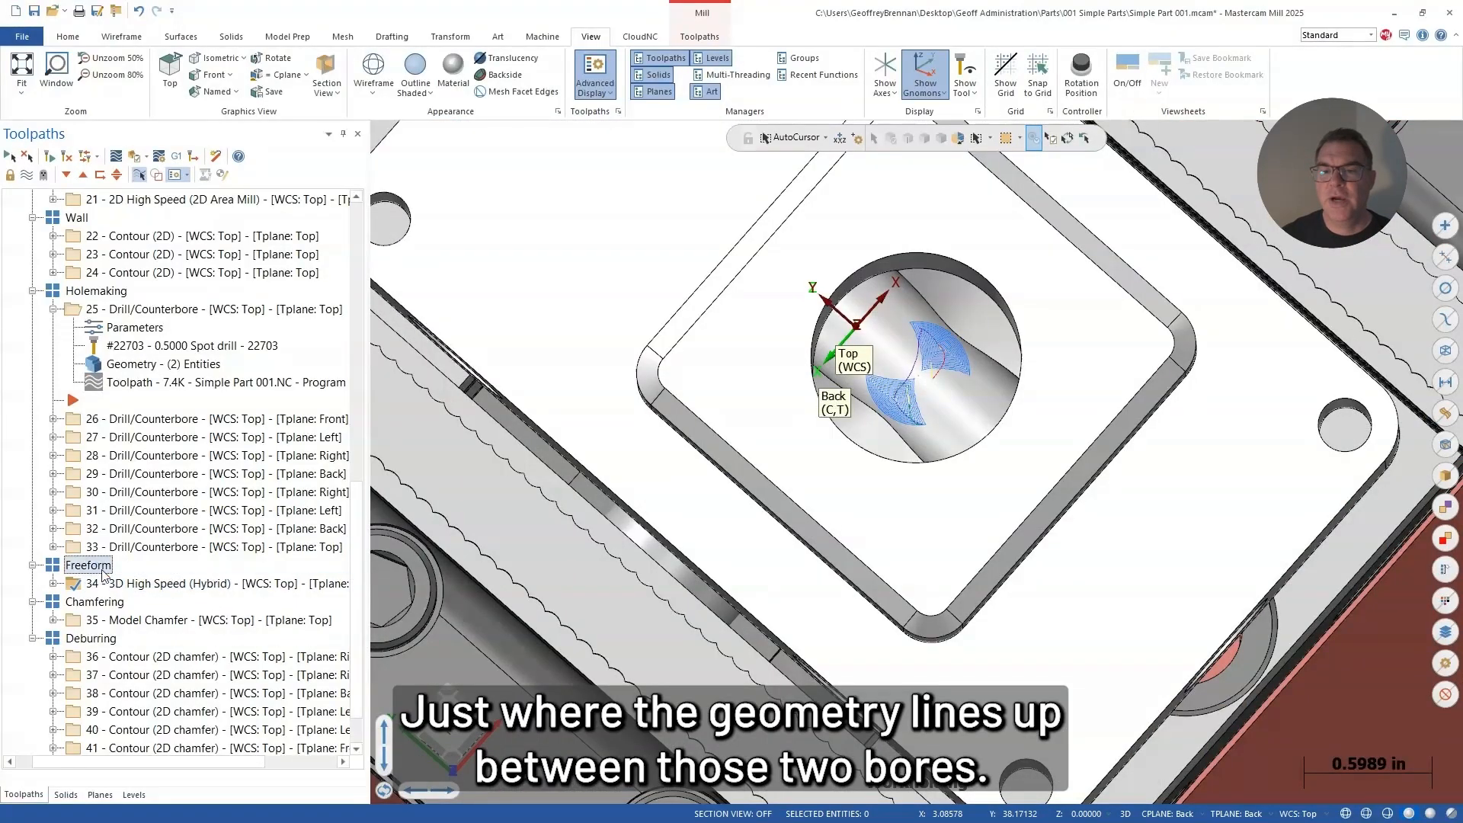
key("Delete")
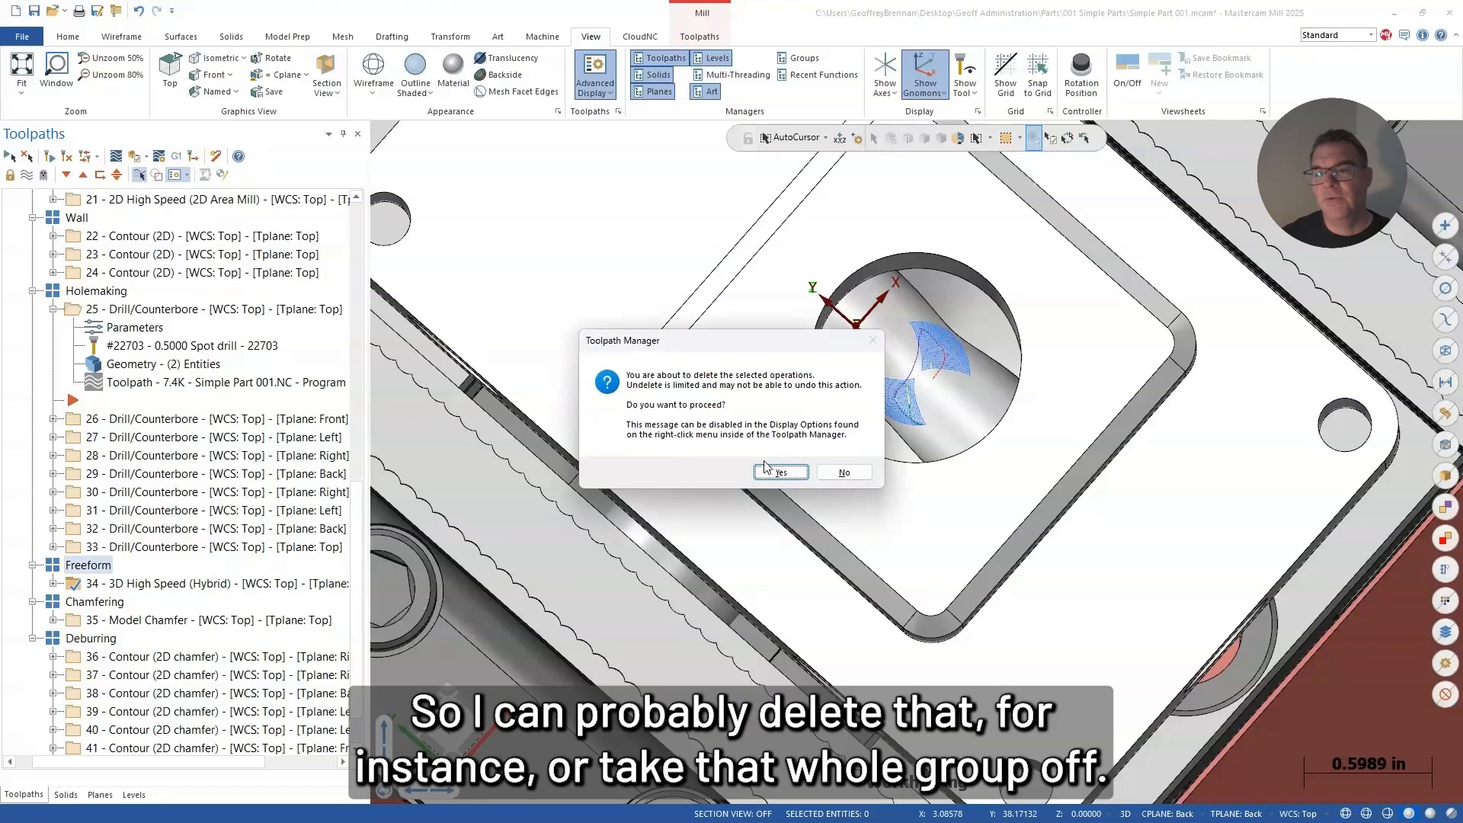
left_click(777, 471)
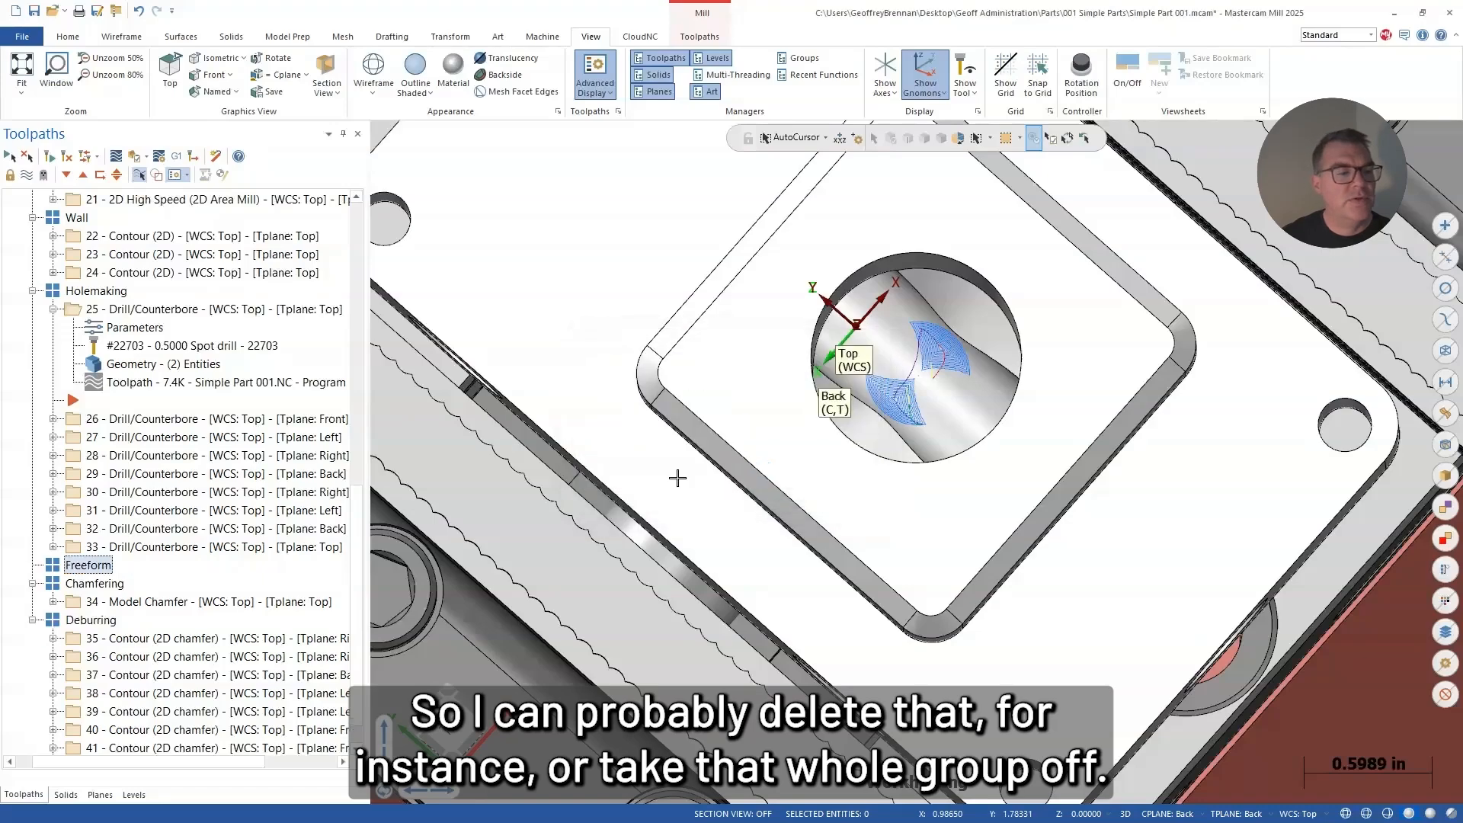
Step: Inspect the toolpaths of the Chamfering and Deburring groups on the part from several angles
left_click(103, 588)
middle_click_drag(660, 474, 677, 501)
scroll(1039, 249, "up", 4)
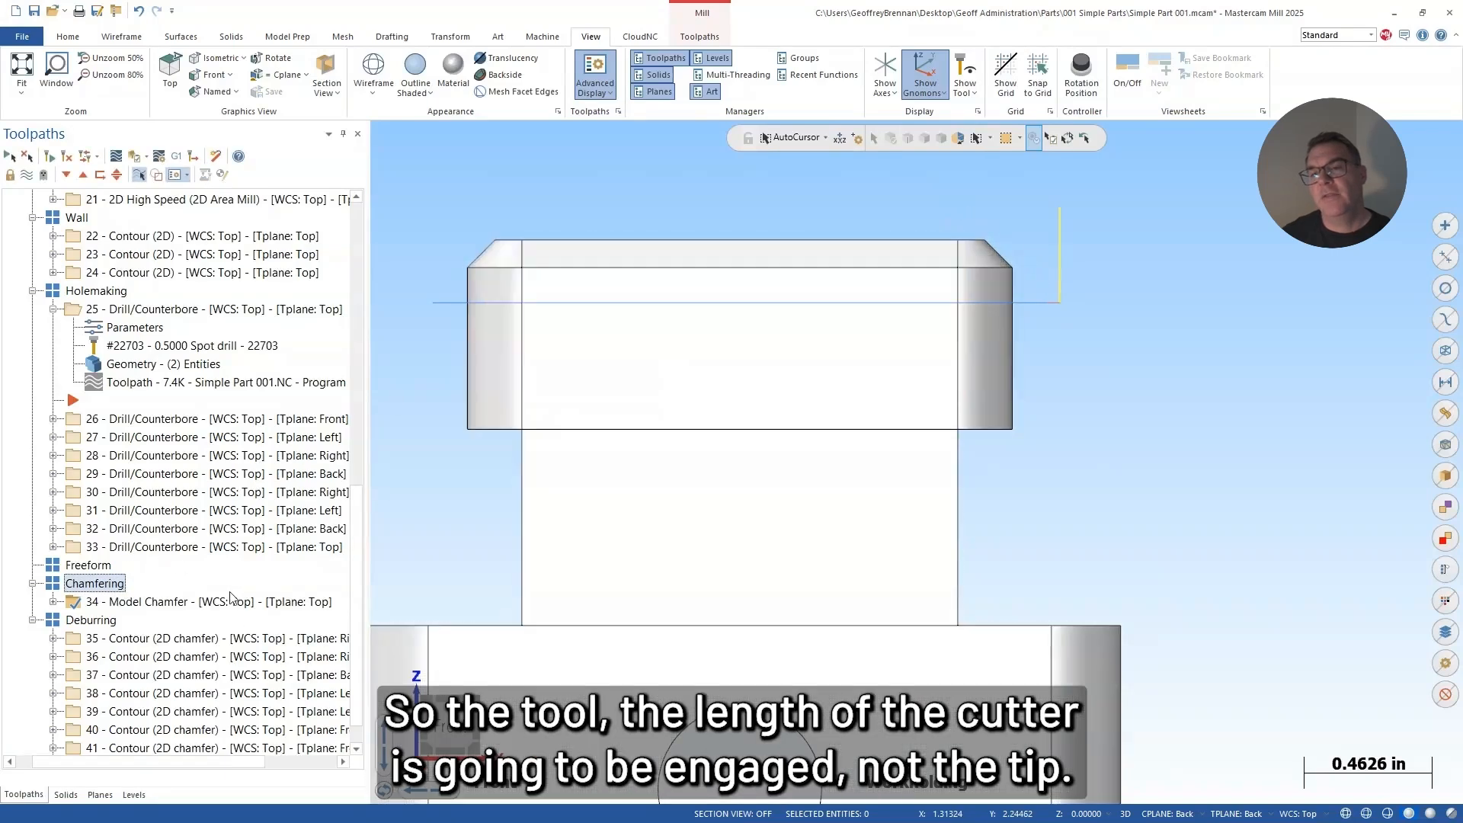
scroll(126, 633, "down", 1)
left_click(100, 584)
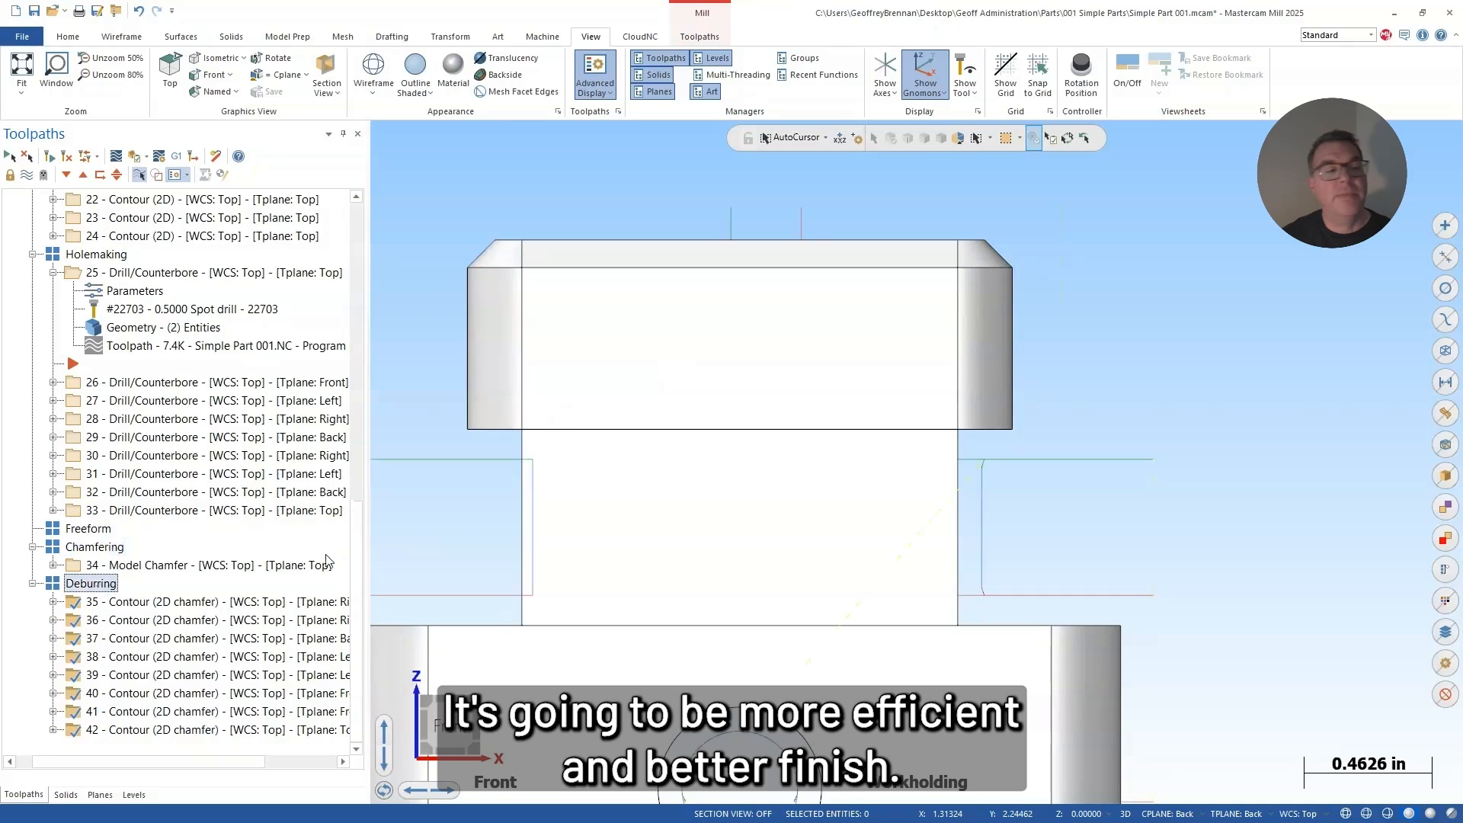
scroll(686, 457, "up", 2)
scroll(664, 487, "down", 3)
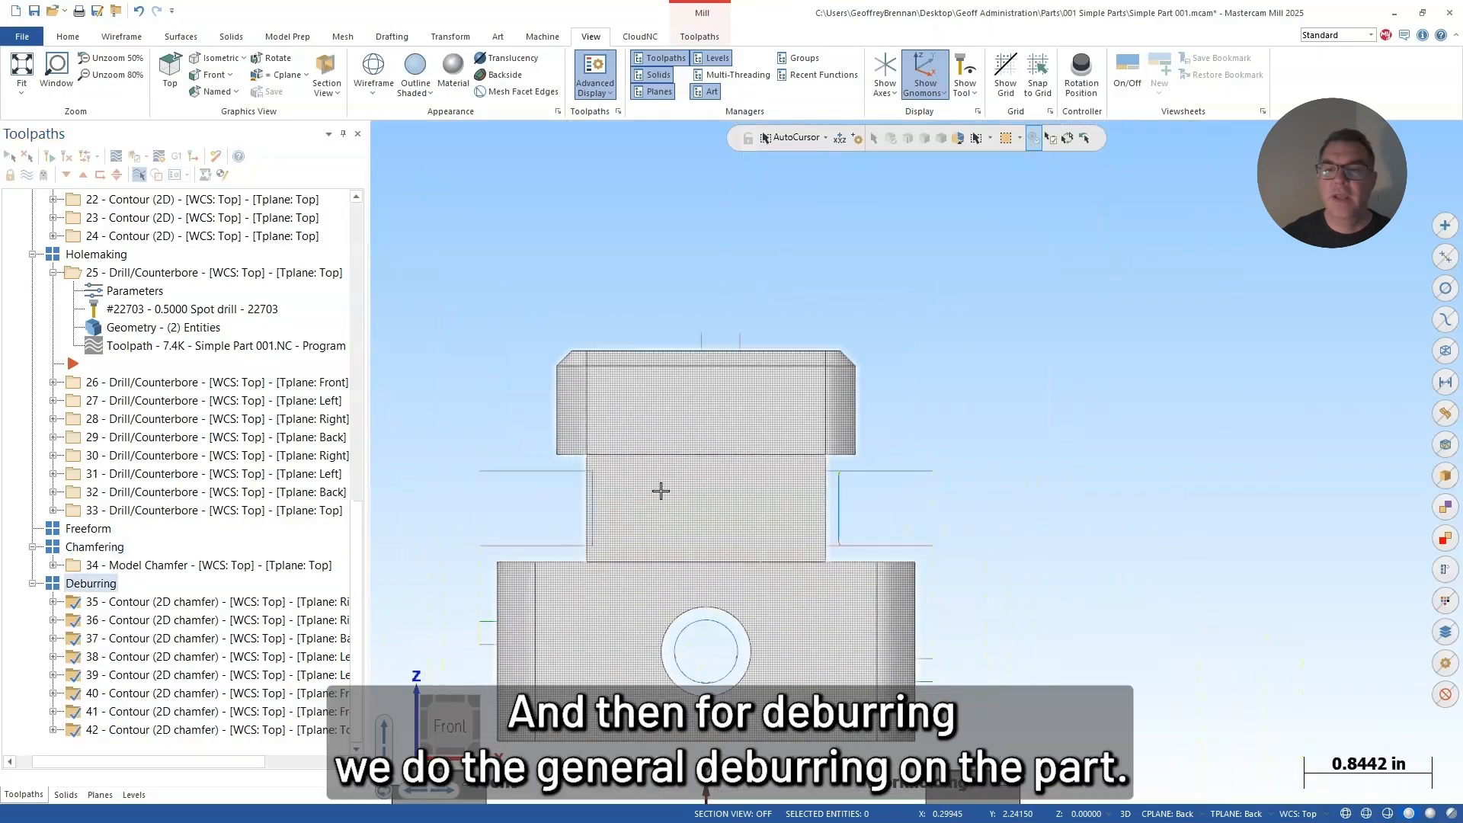
middle_click_drag(661, 490, 534, 518)
scroll(138, 519, "up", 2)
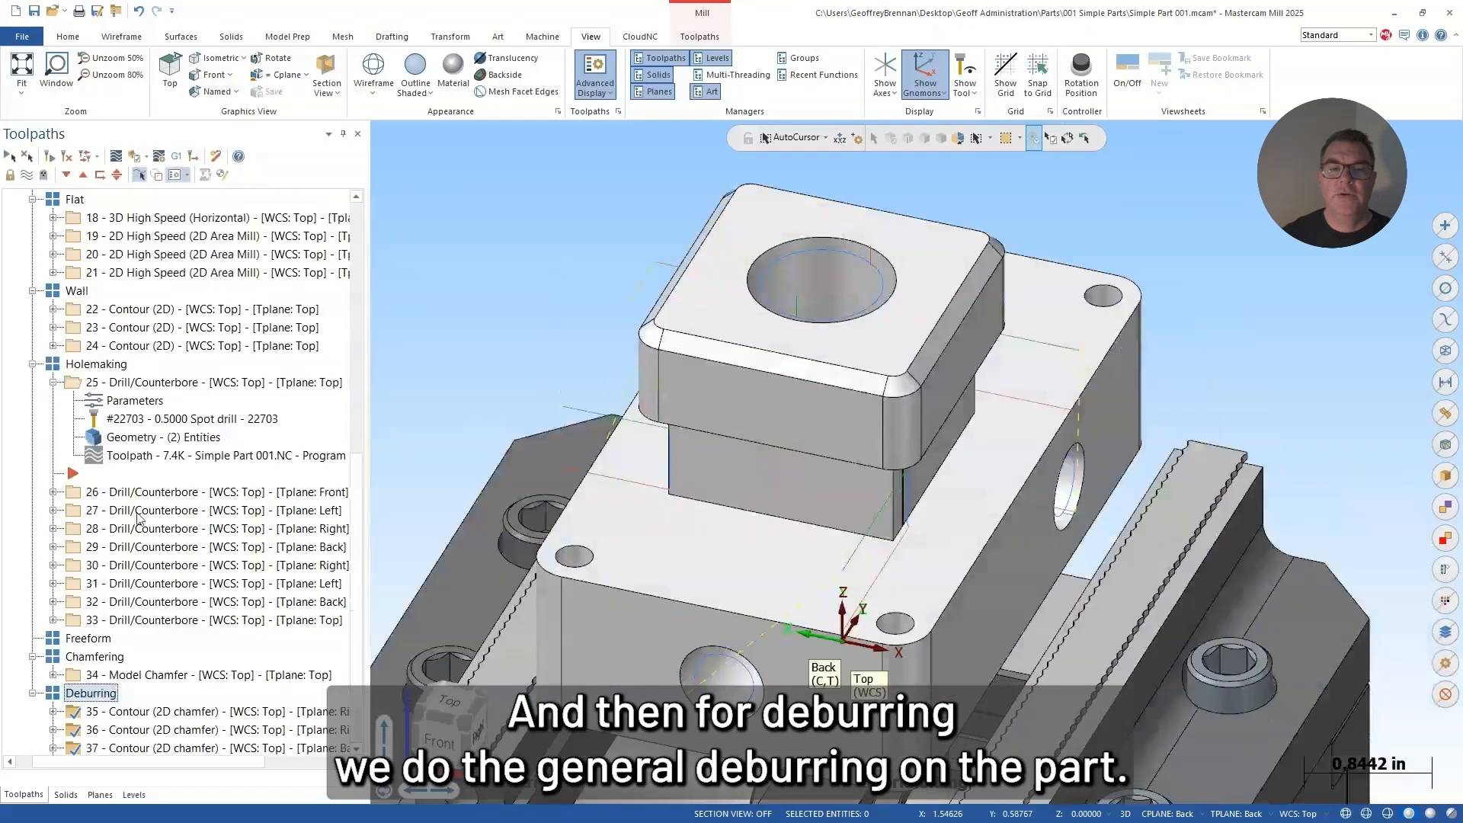
scroll(138, 519, "up", 12)
left_click(84, 296)
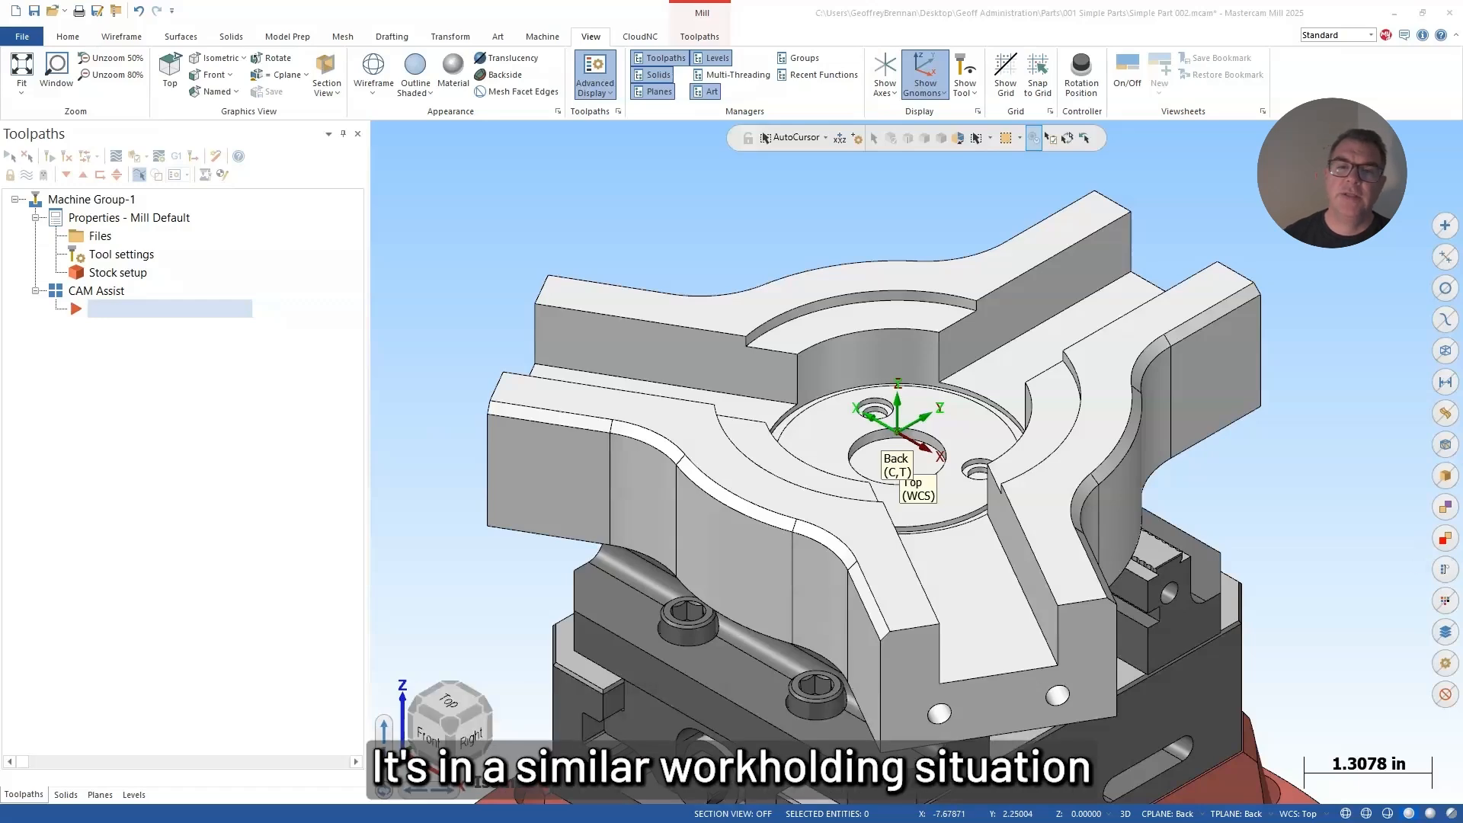
Step: Look over the three-armed part and its workholding in Simple Part 002, and start CloudNC CAM Assist
scroll(1295, 553, "down", 5)
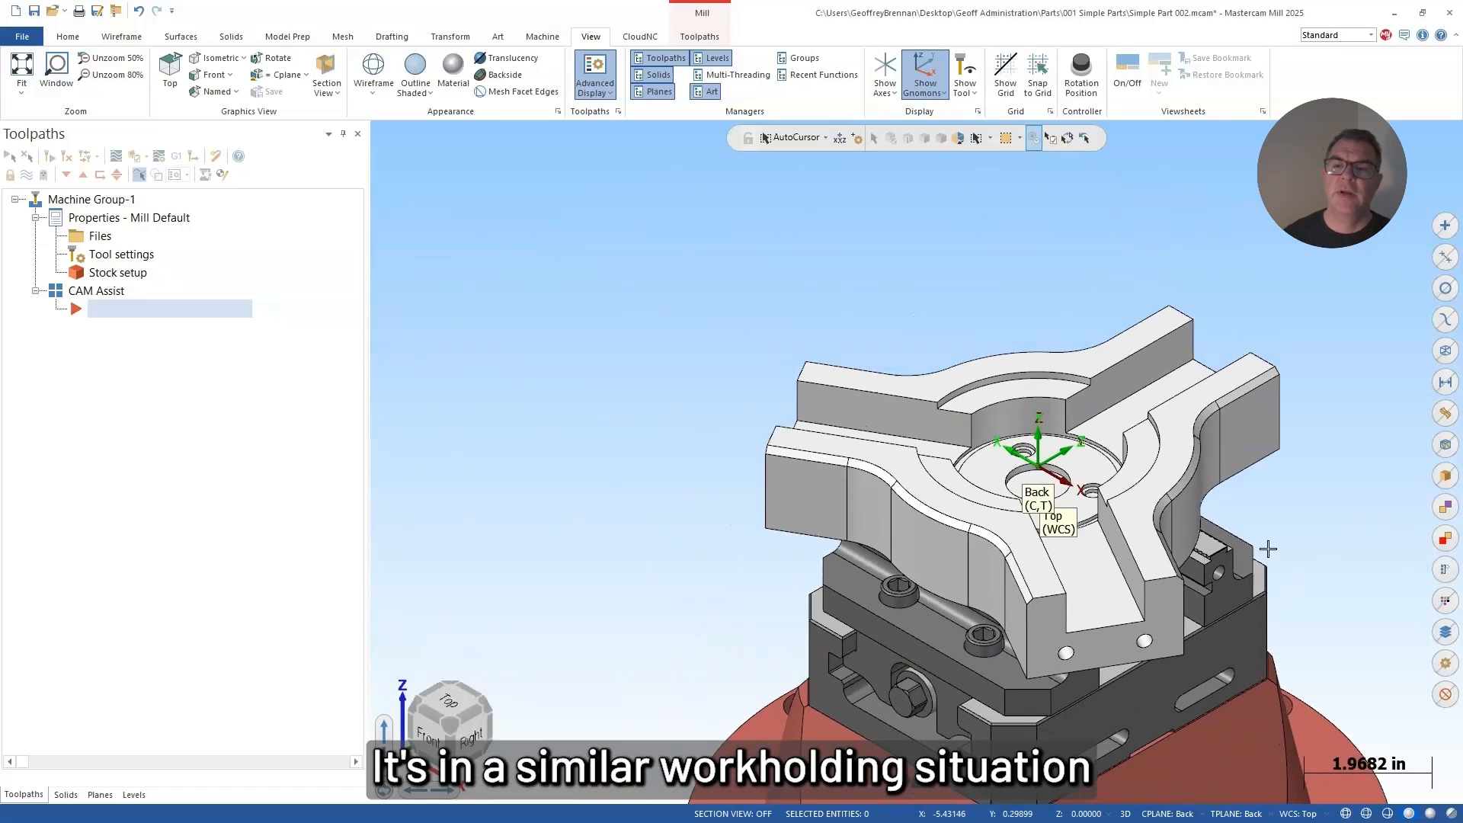
middle_click_drag(1268, 549, 1392, 441)
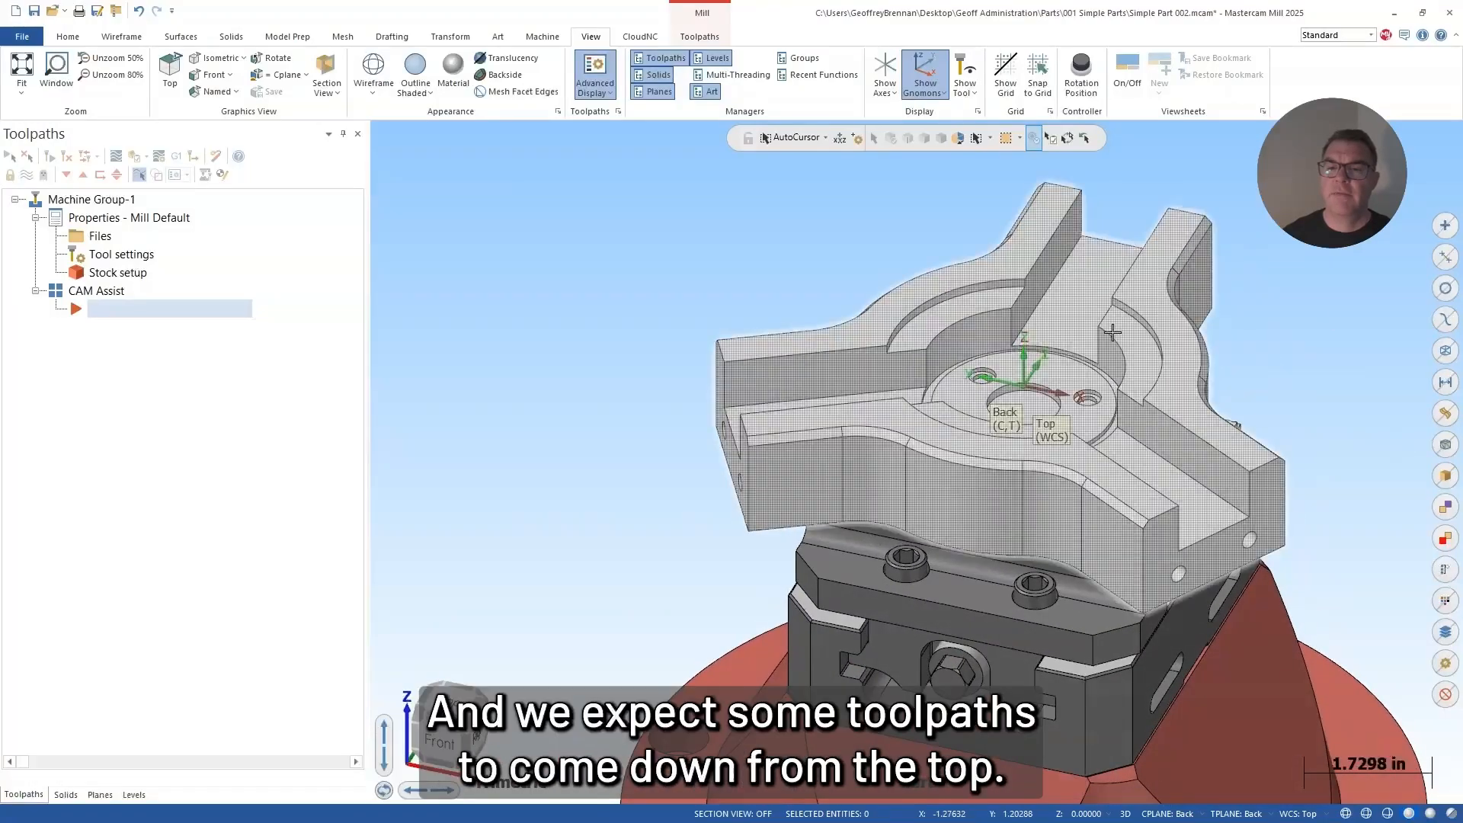
middle_click_drag(1113, 332, 1111, 382)
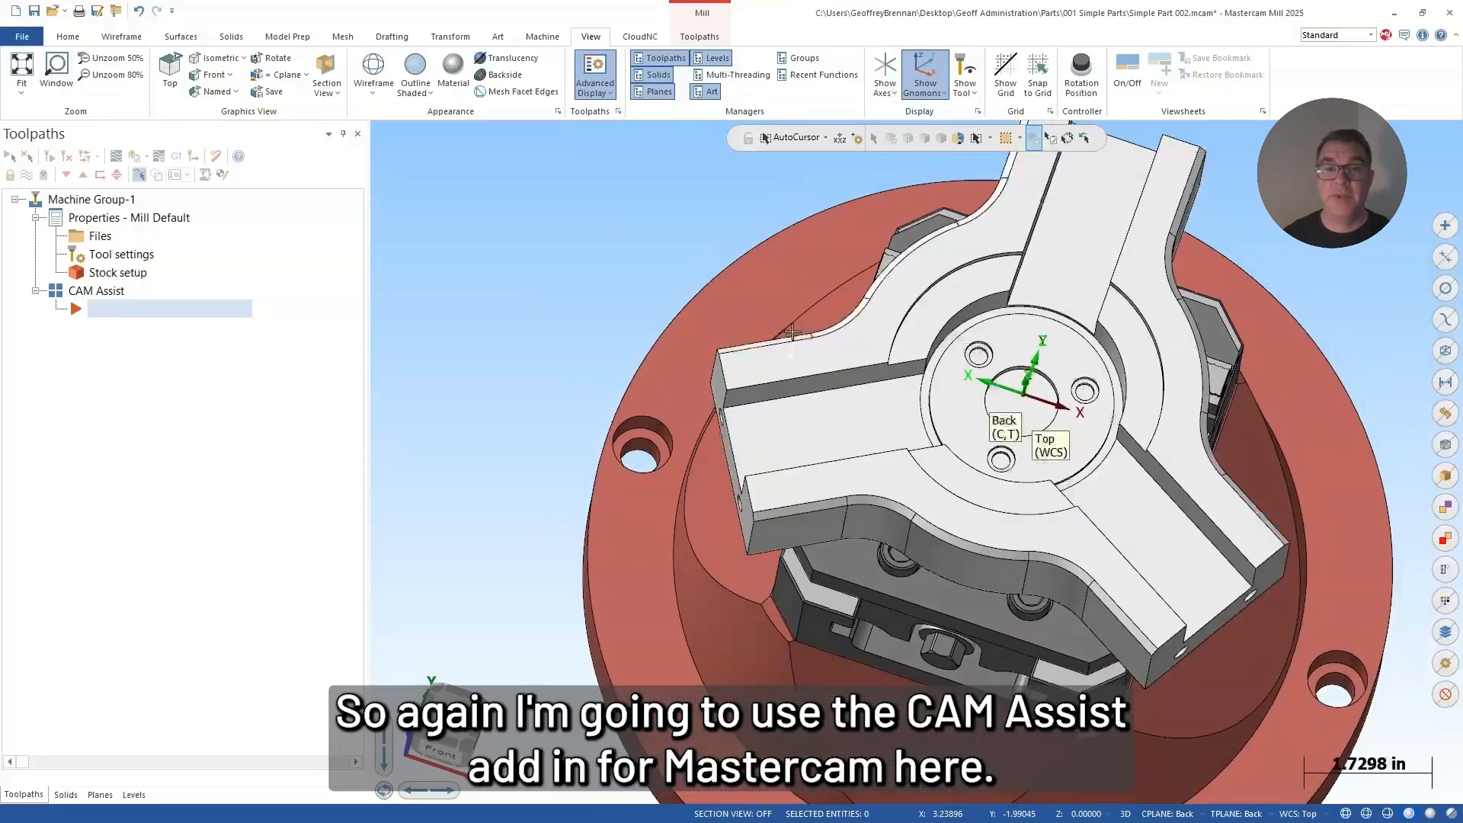
middle_click_drag(792, 332, 585, 304)
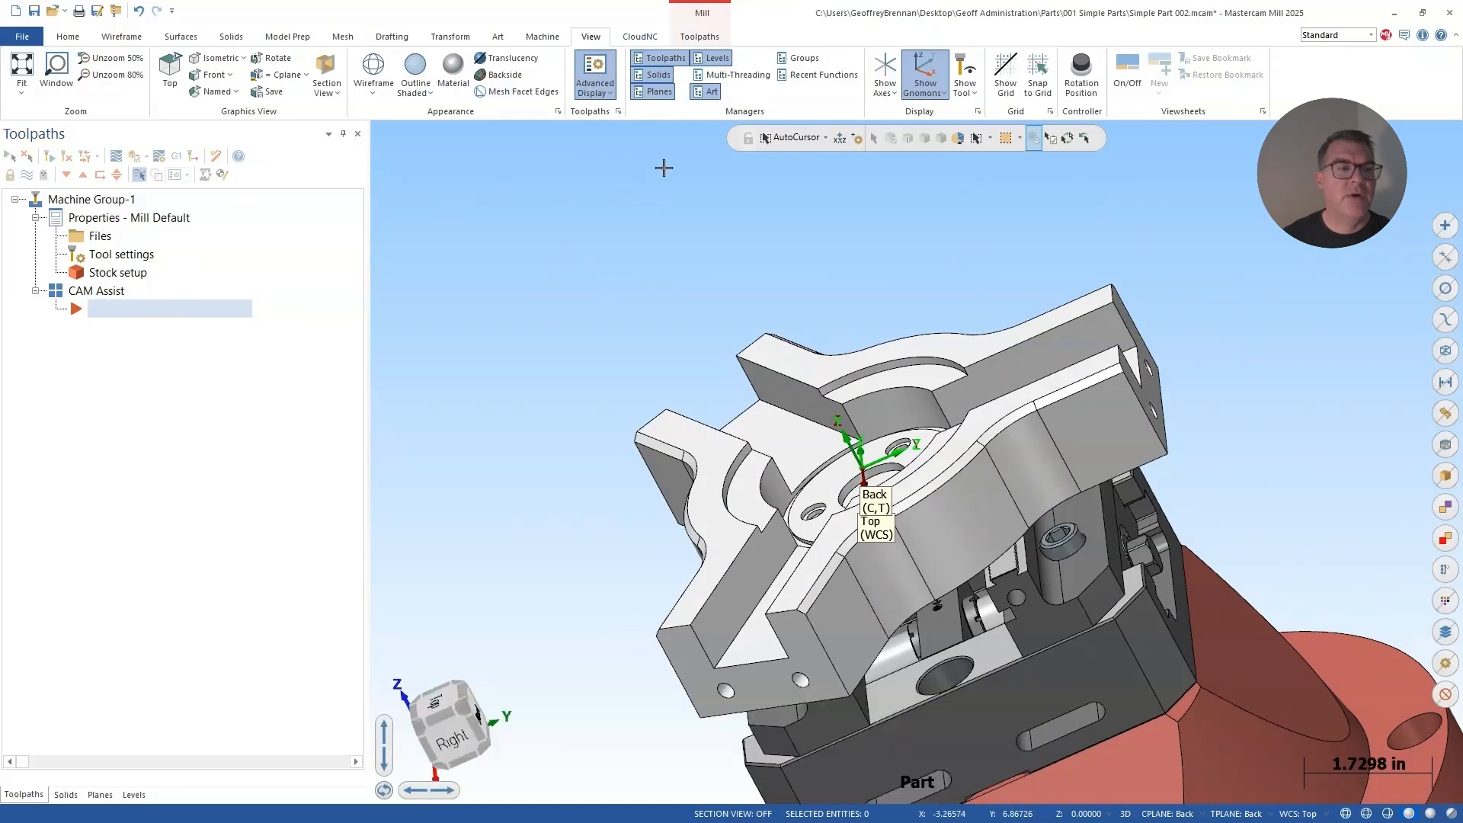
left_click(647, 40)
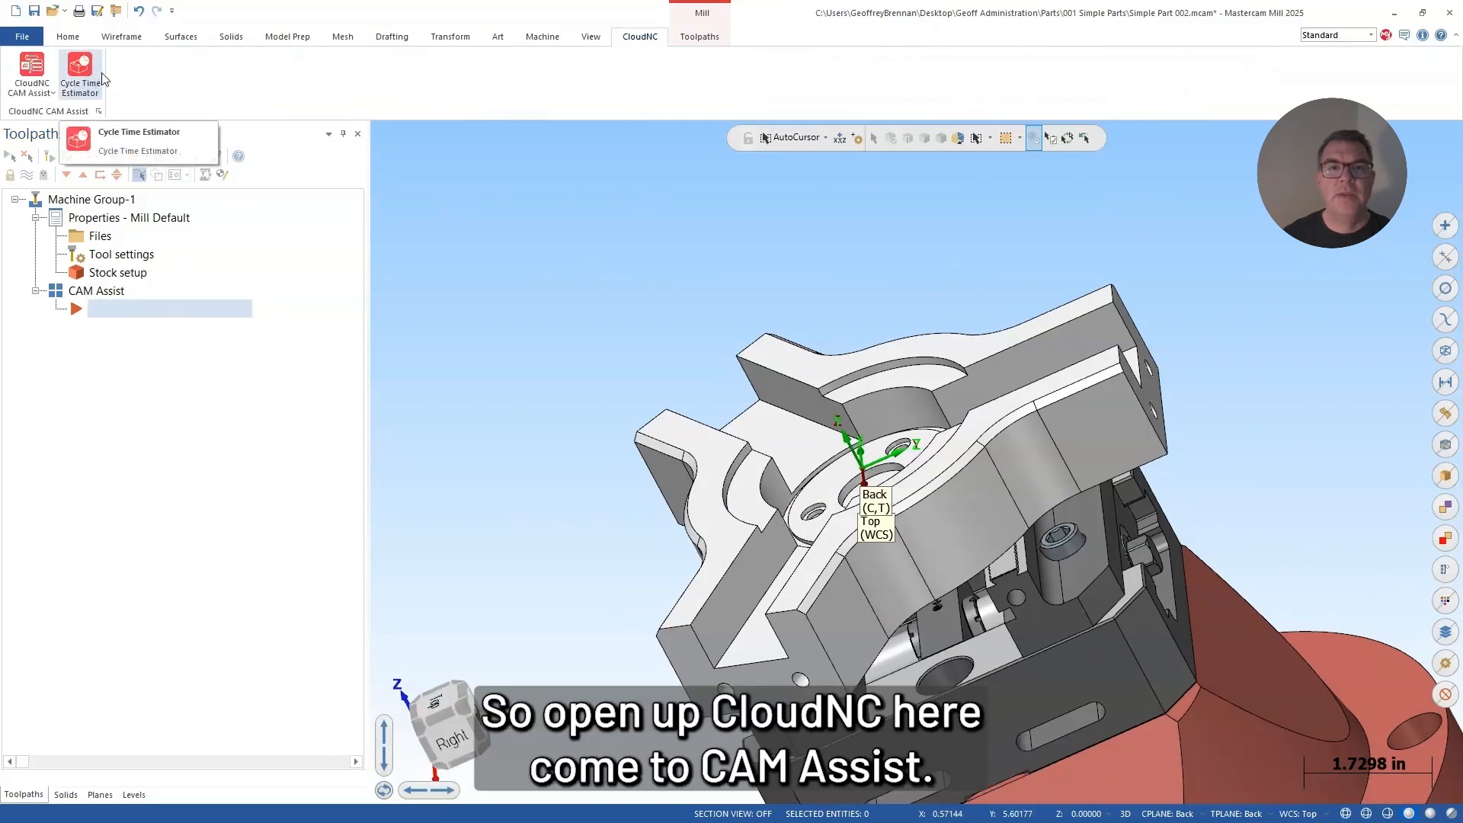
left_click(47, 88)
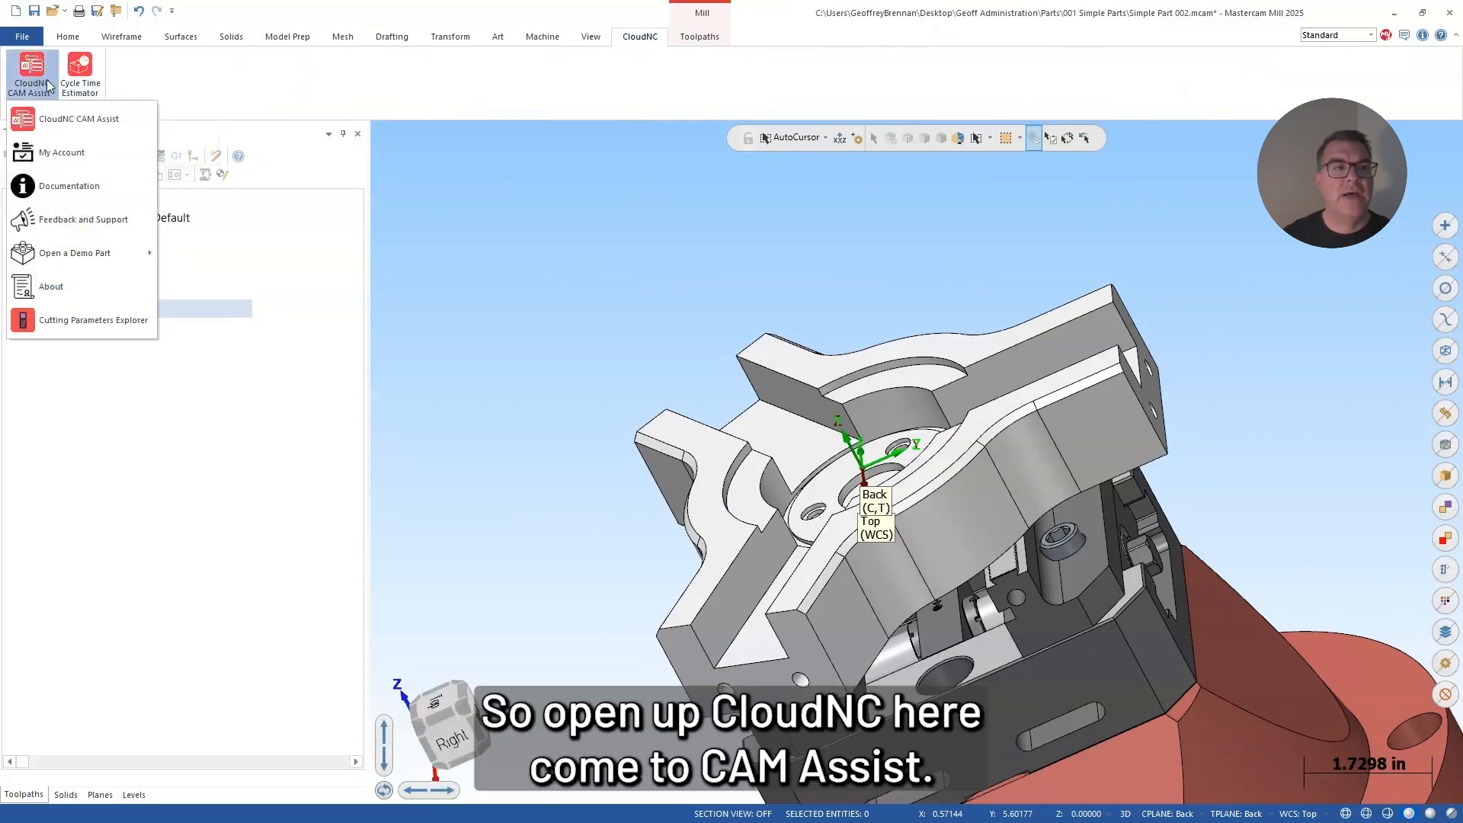
left_click(41, 122)
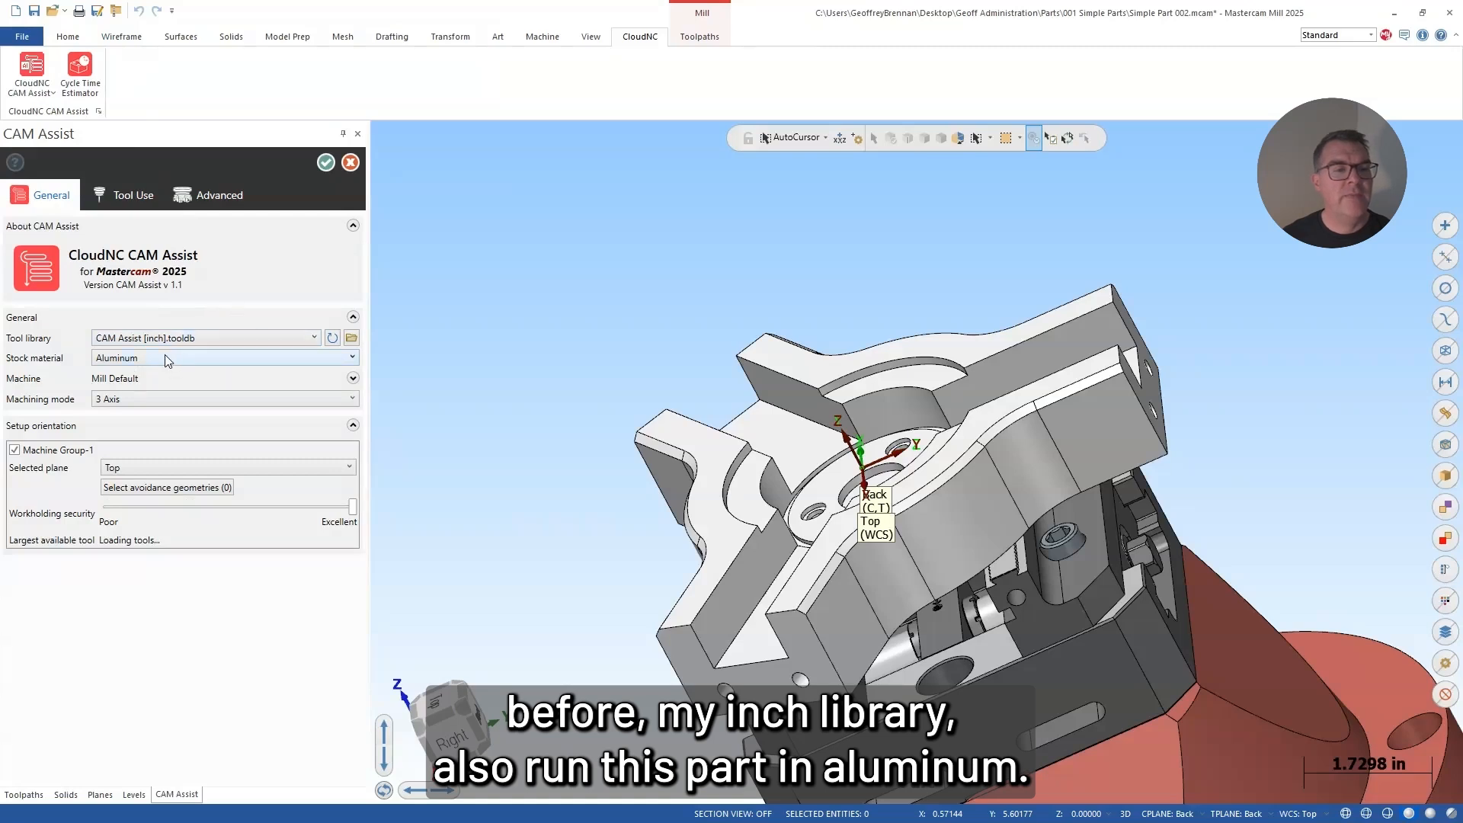
Step: Set the machining mode to 3+2 Axis and the machining direction to User-defined
left_click(131, 408)
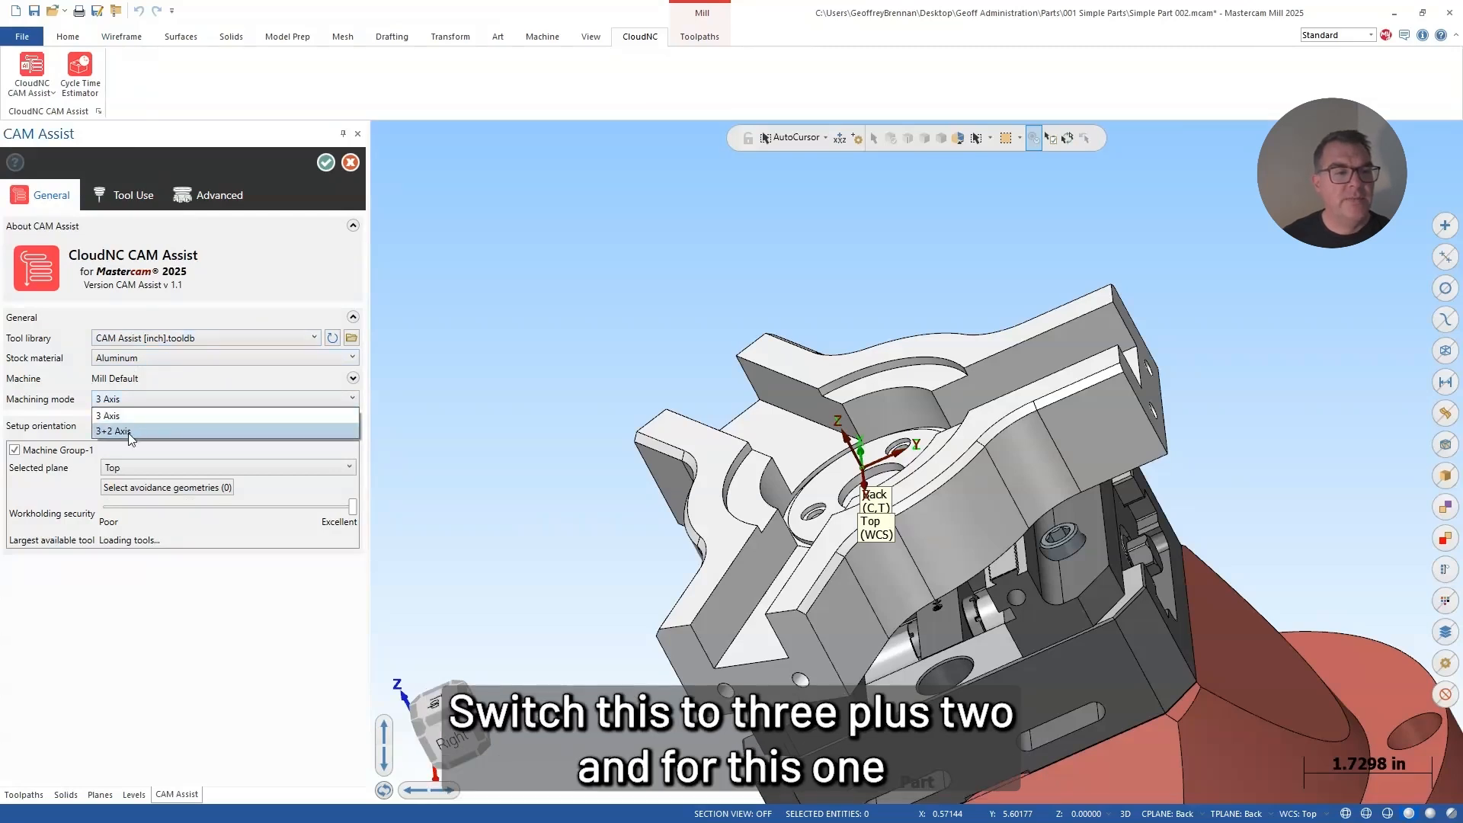
left_click(128, 432)
middle_click_drag(779, 450, 789, 480)
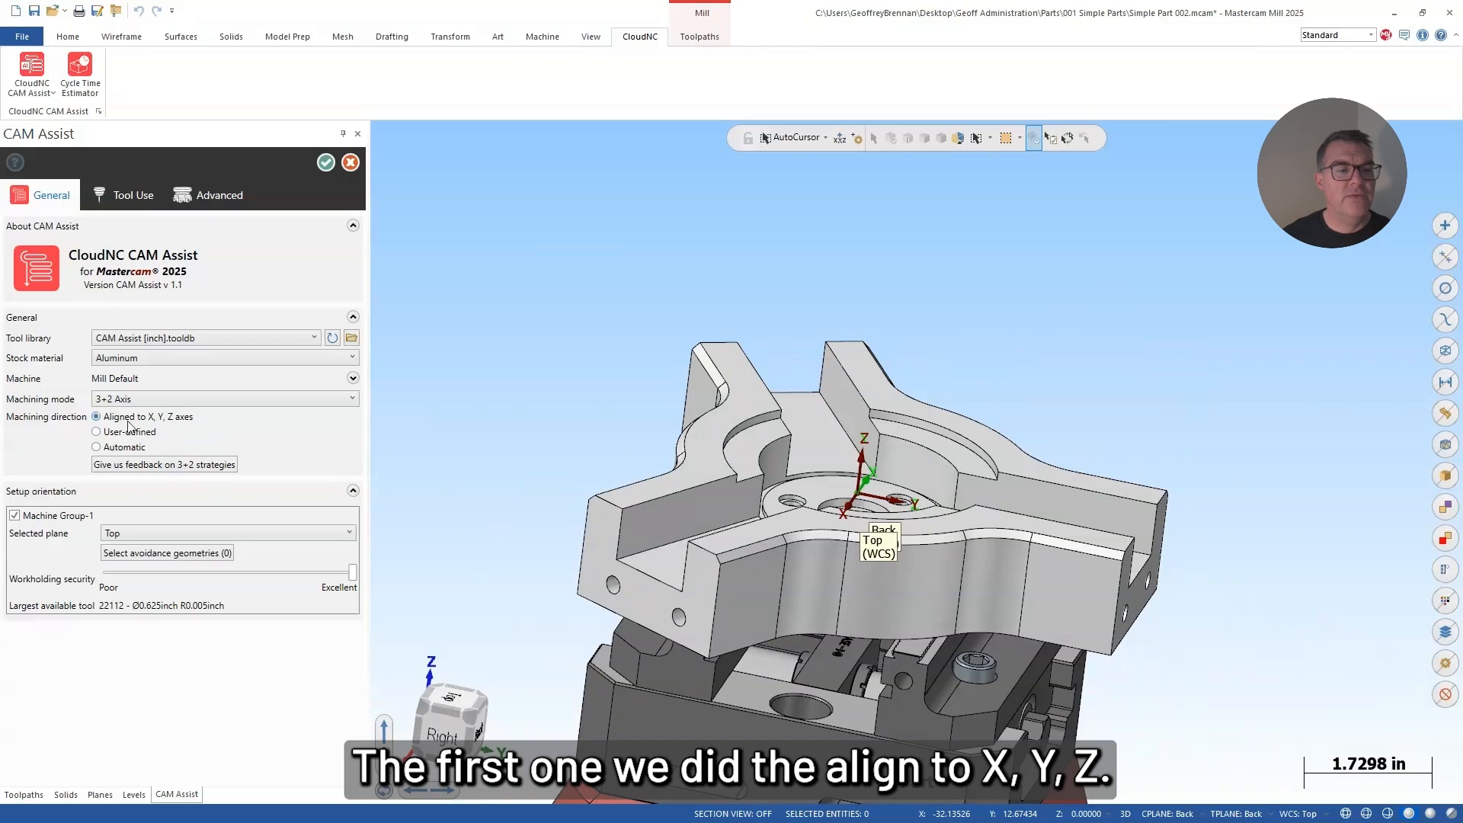
mouse_move(785, 448)
middle_mouse_down()
mouse_move(786, 474)
mouse_move(785, 448)
middle_mouse_up()
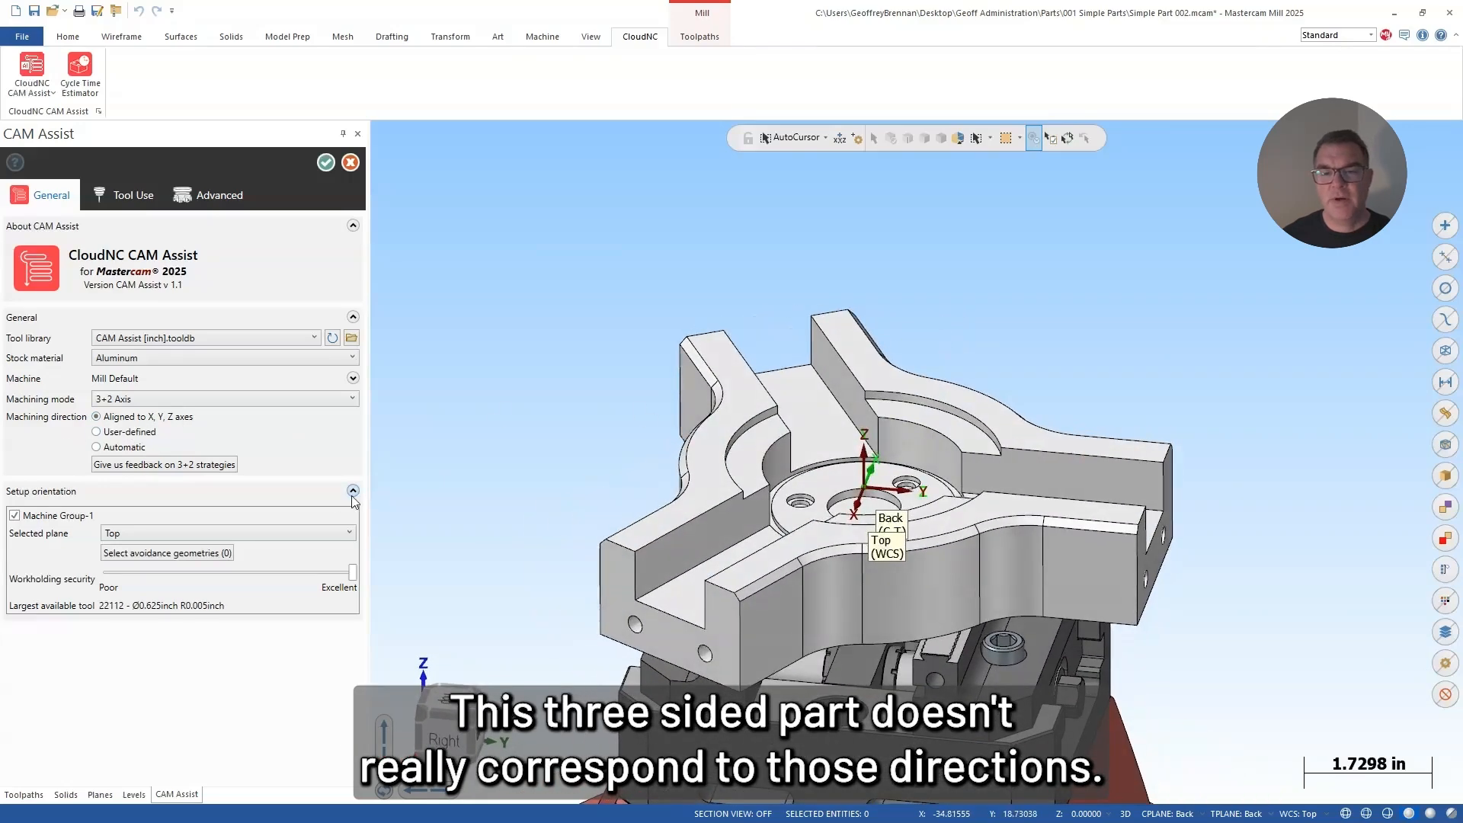
left_click(96, 432)
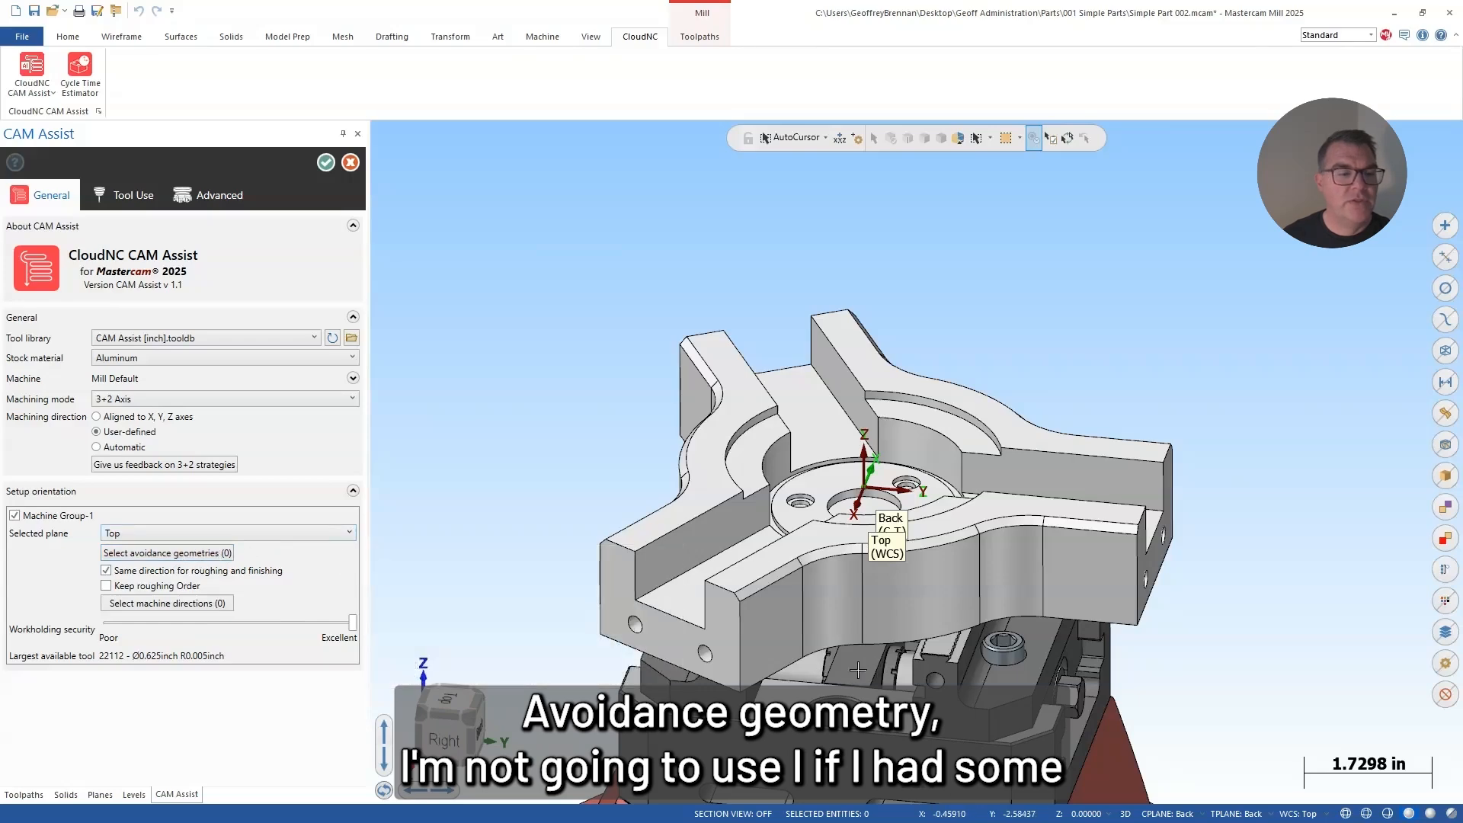
Step: Disable the same direction for roughing and finishing, and pick the flat face in the central bore as the roughing direction
middle_click_drag(860, 661, 893, 609)
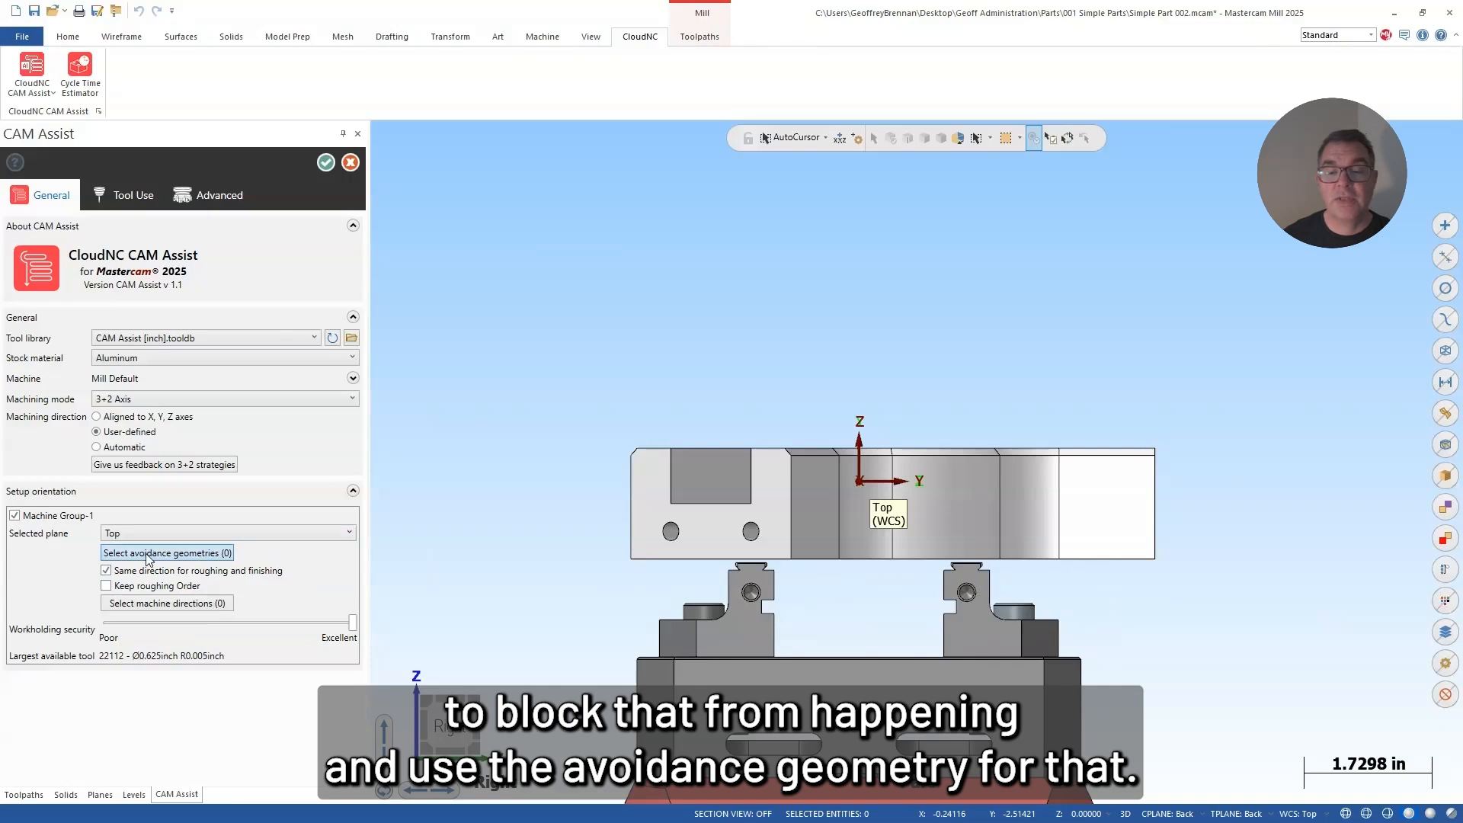
middle_click_drag(956, 569, 741, 564)
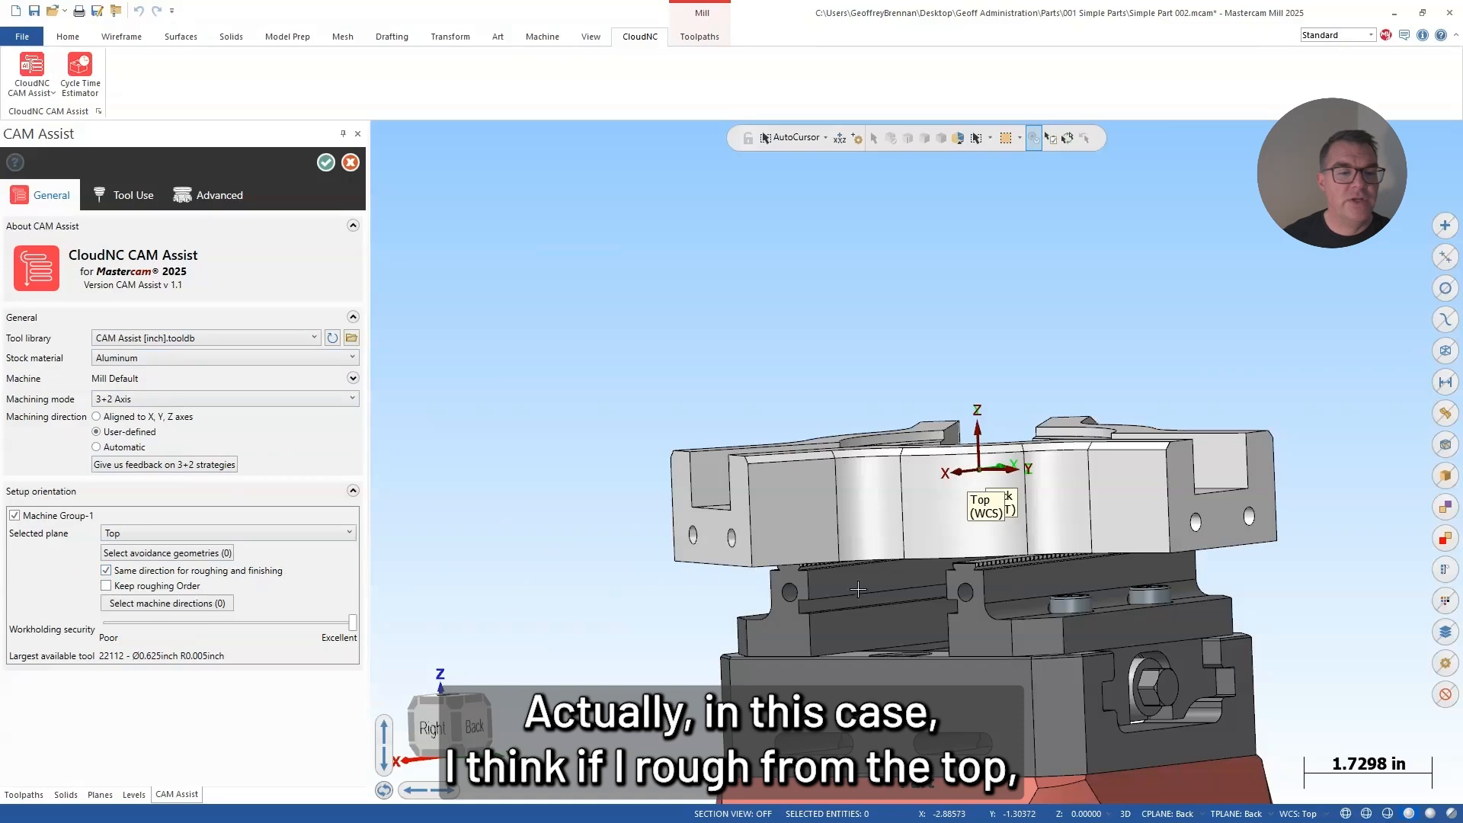
mouse_move(859, 589)
middle_mouse_down()
mouse_move(867, 675)
mouse_move(892, 629)
mouse_move(937, 610)
middle_mouse_up()
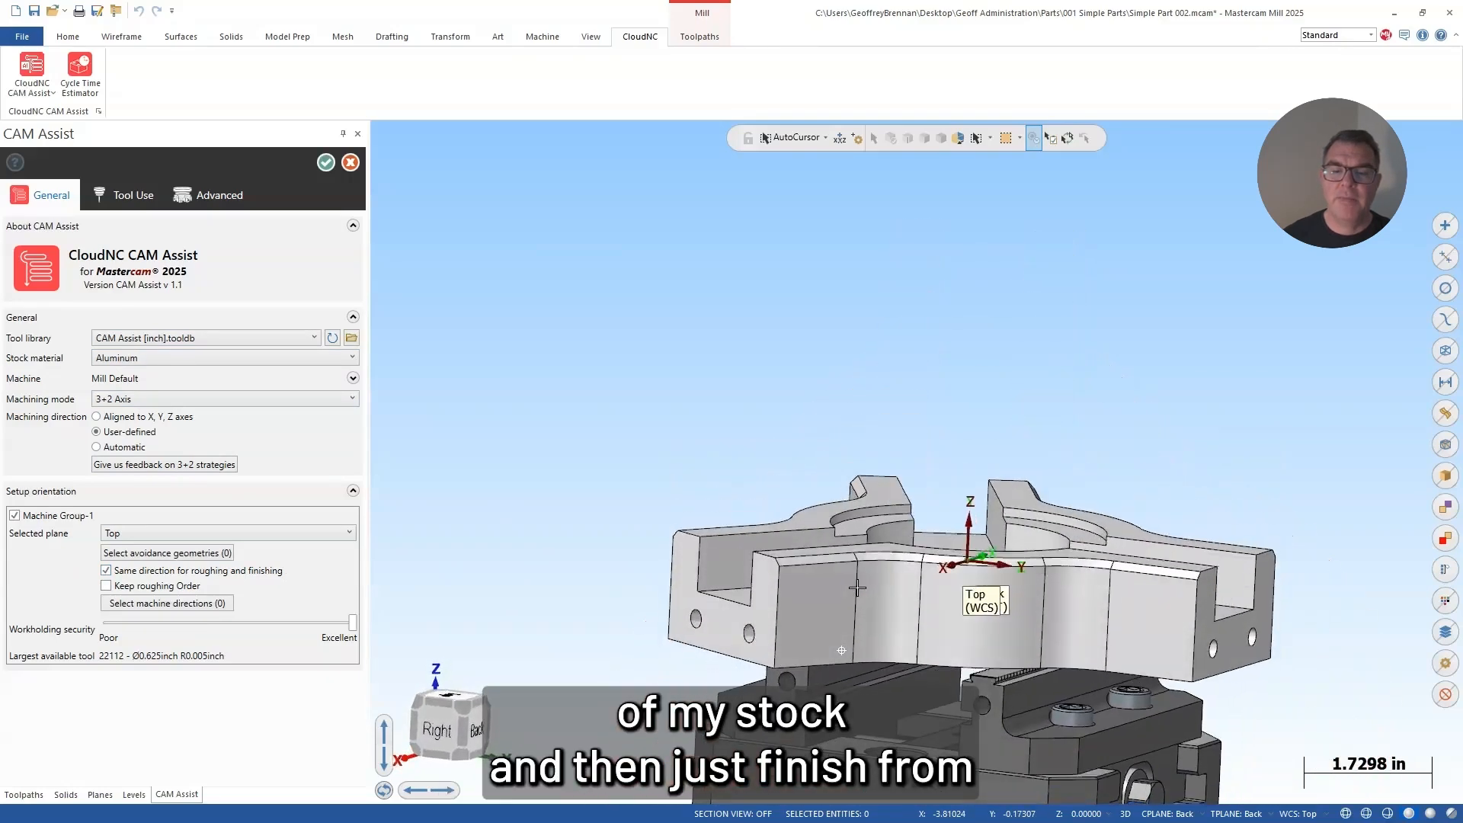
left_click(107, 571)
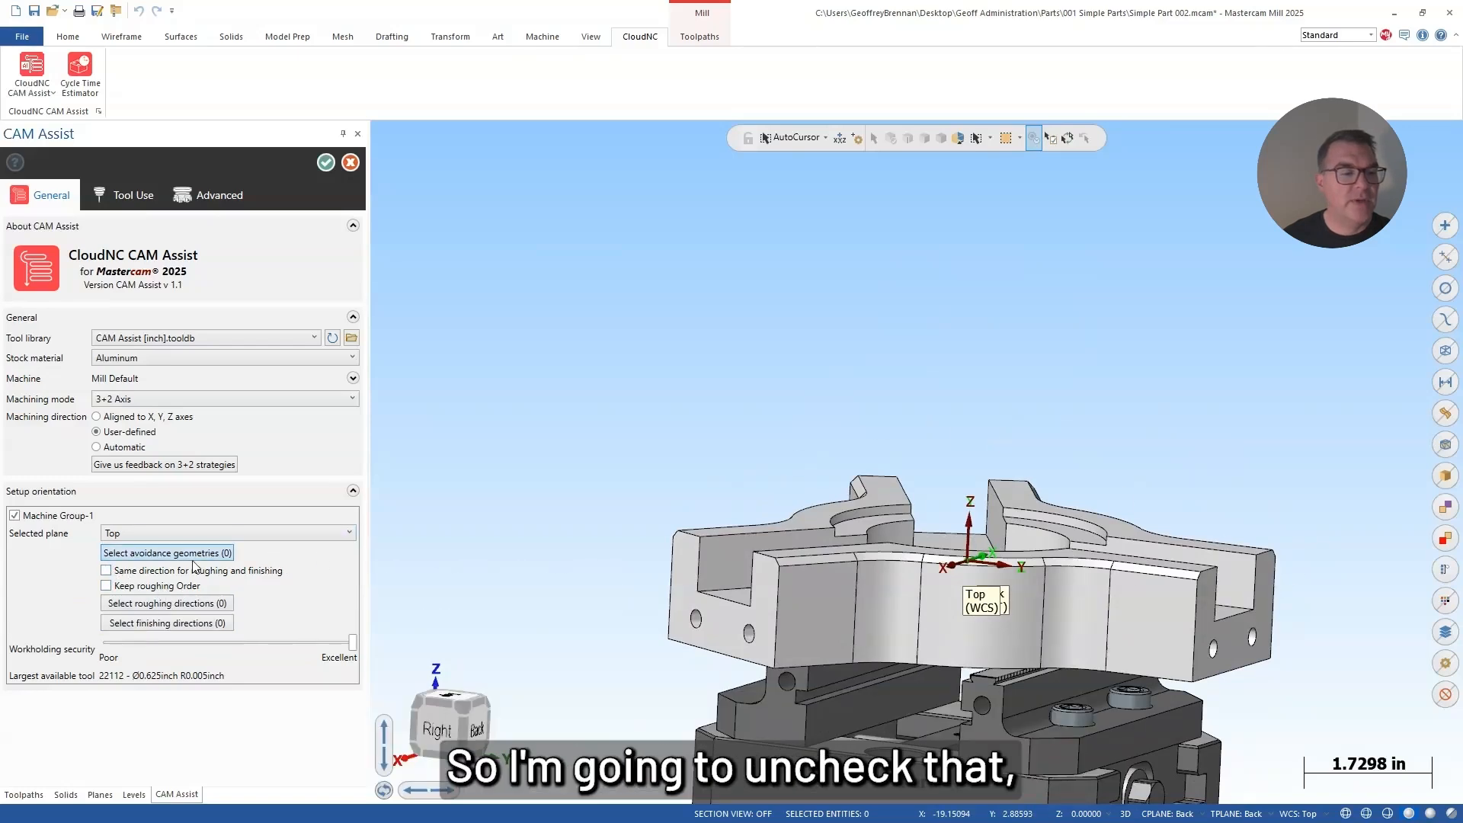
left_click(171, 606)
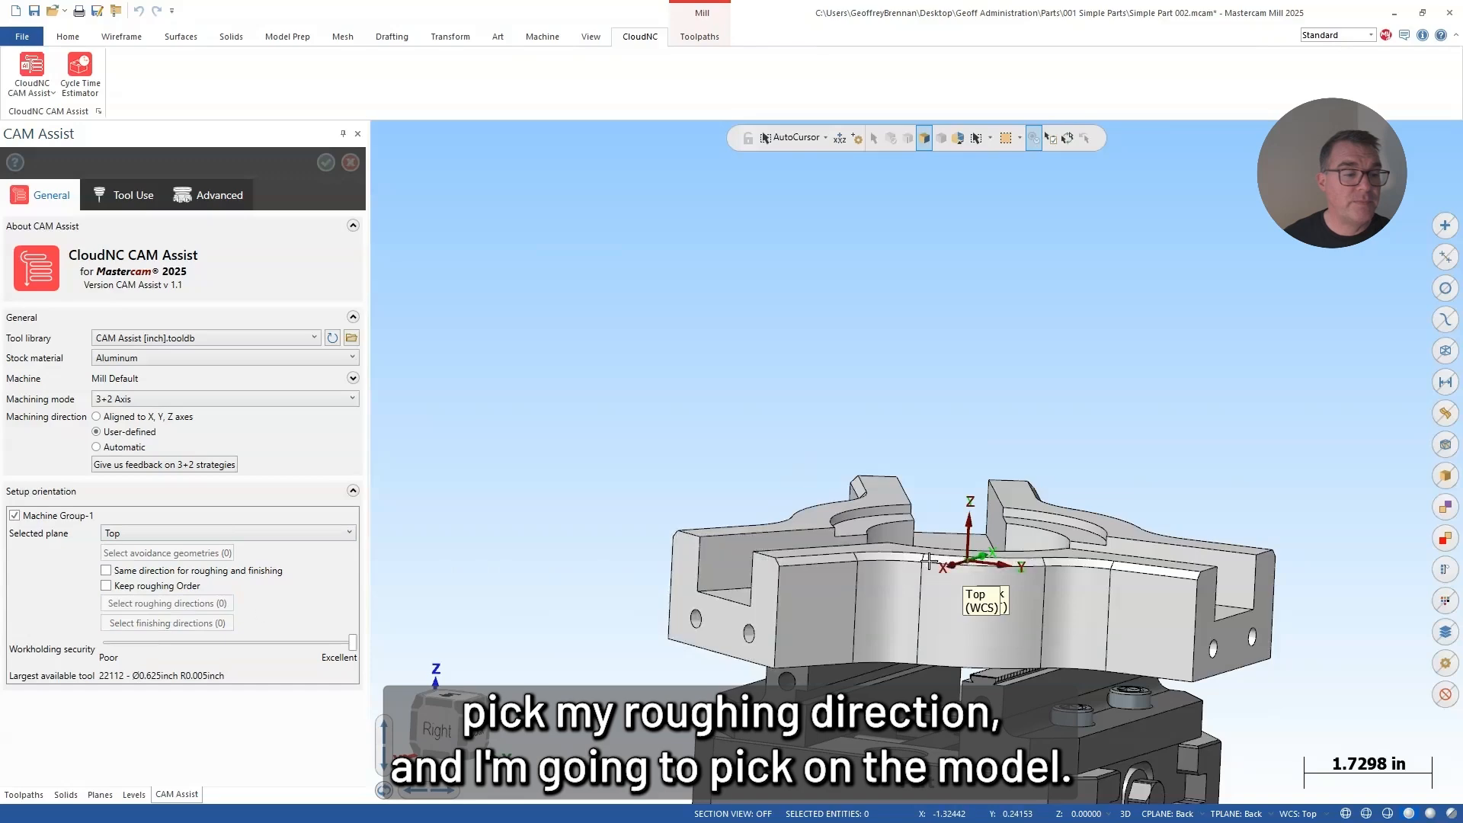
middle_click_drag(930, 562, 925, 656)
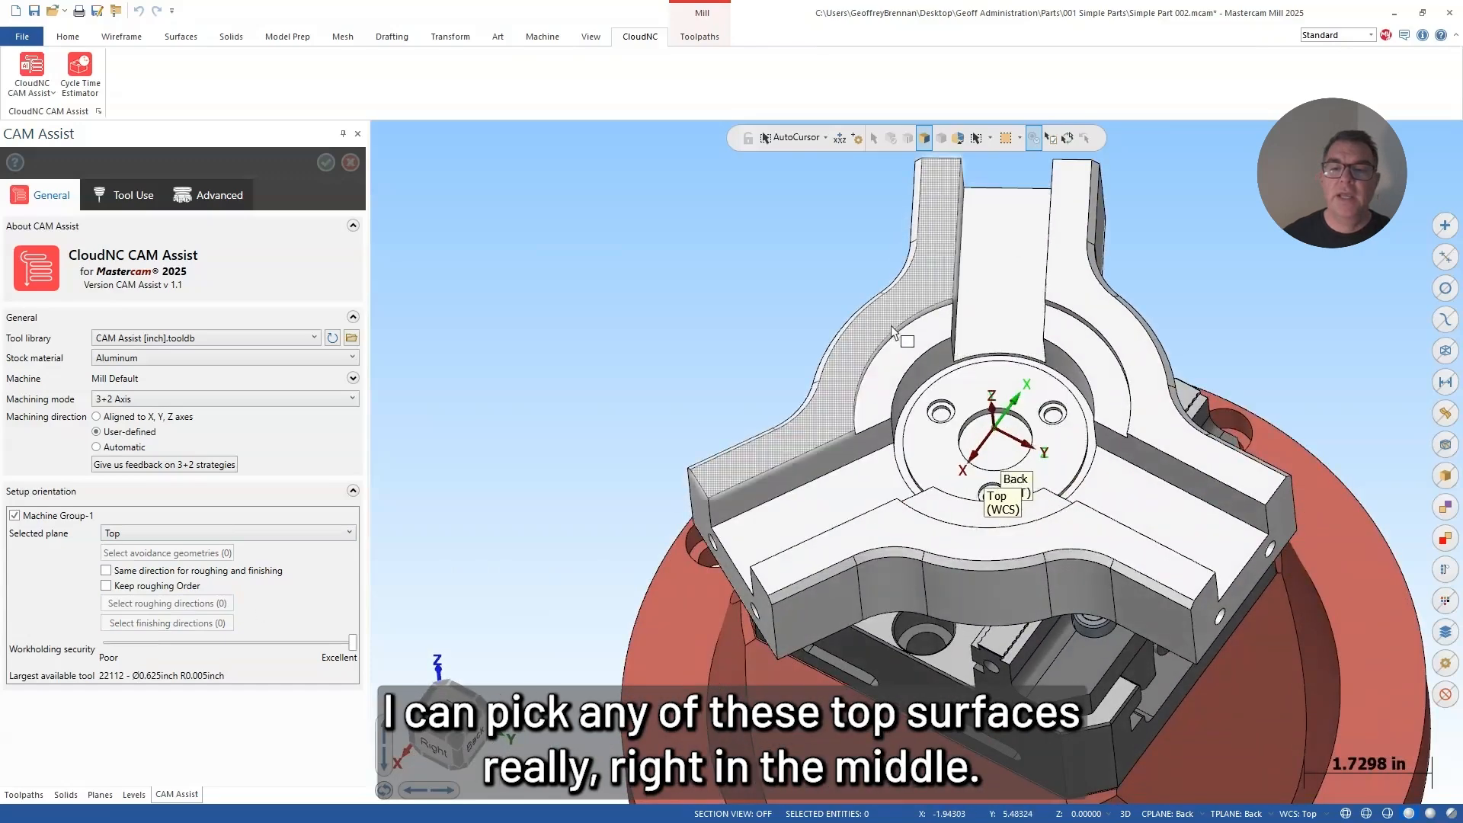
left_click(992, 456)
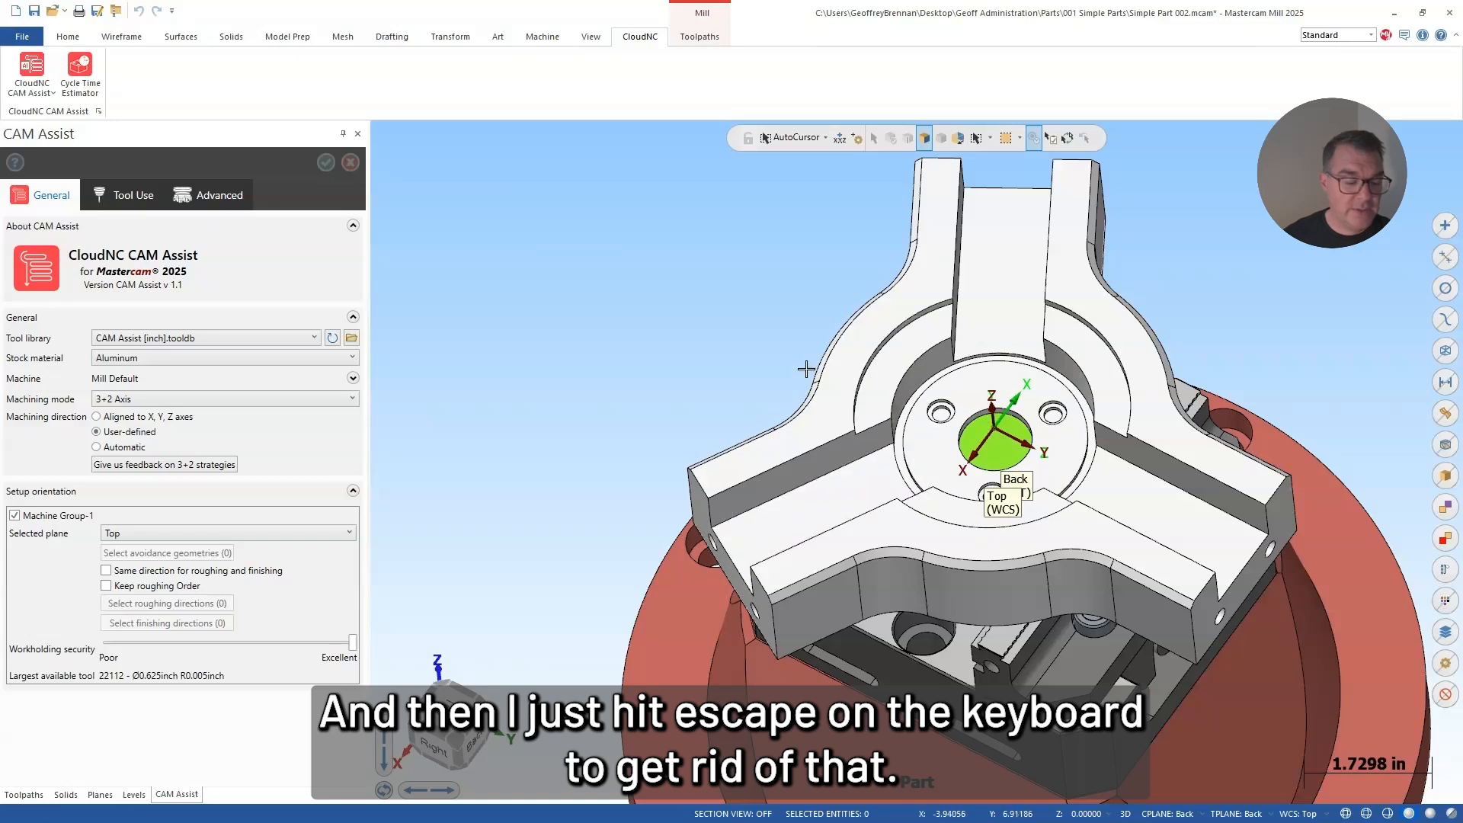
key("Escape")
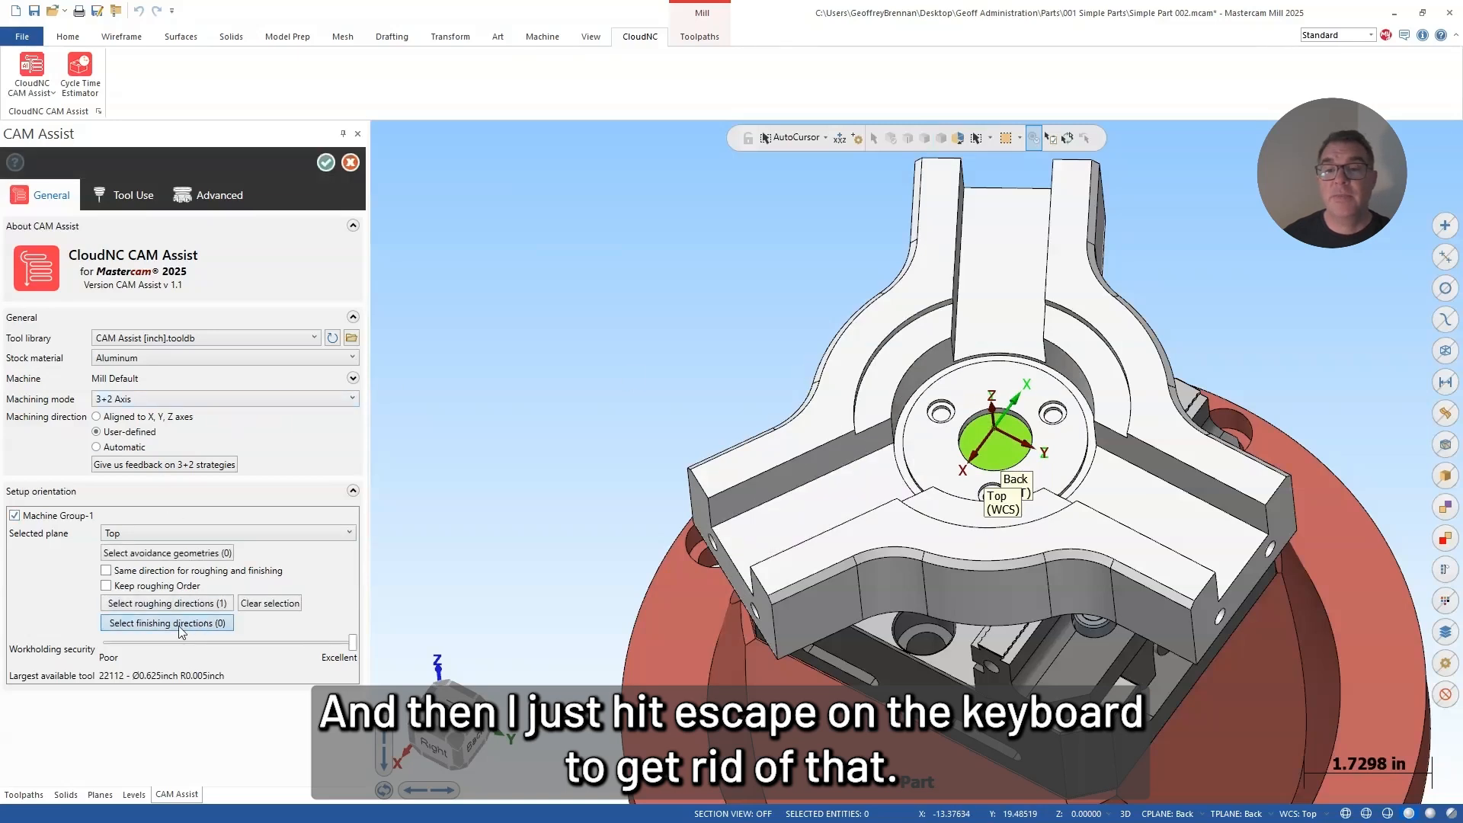
Step: Pick the flat face in the central bore and the end faces of the three arms as the finishing directions
left_click(135, 625)
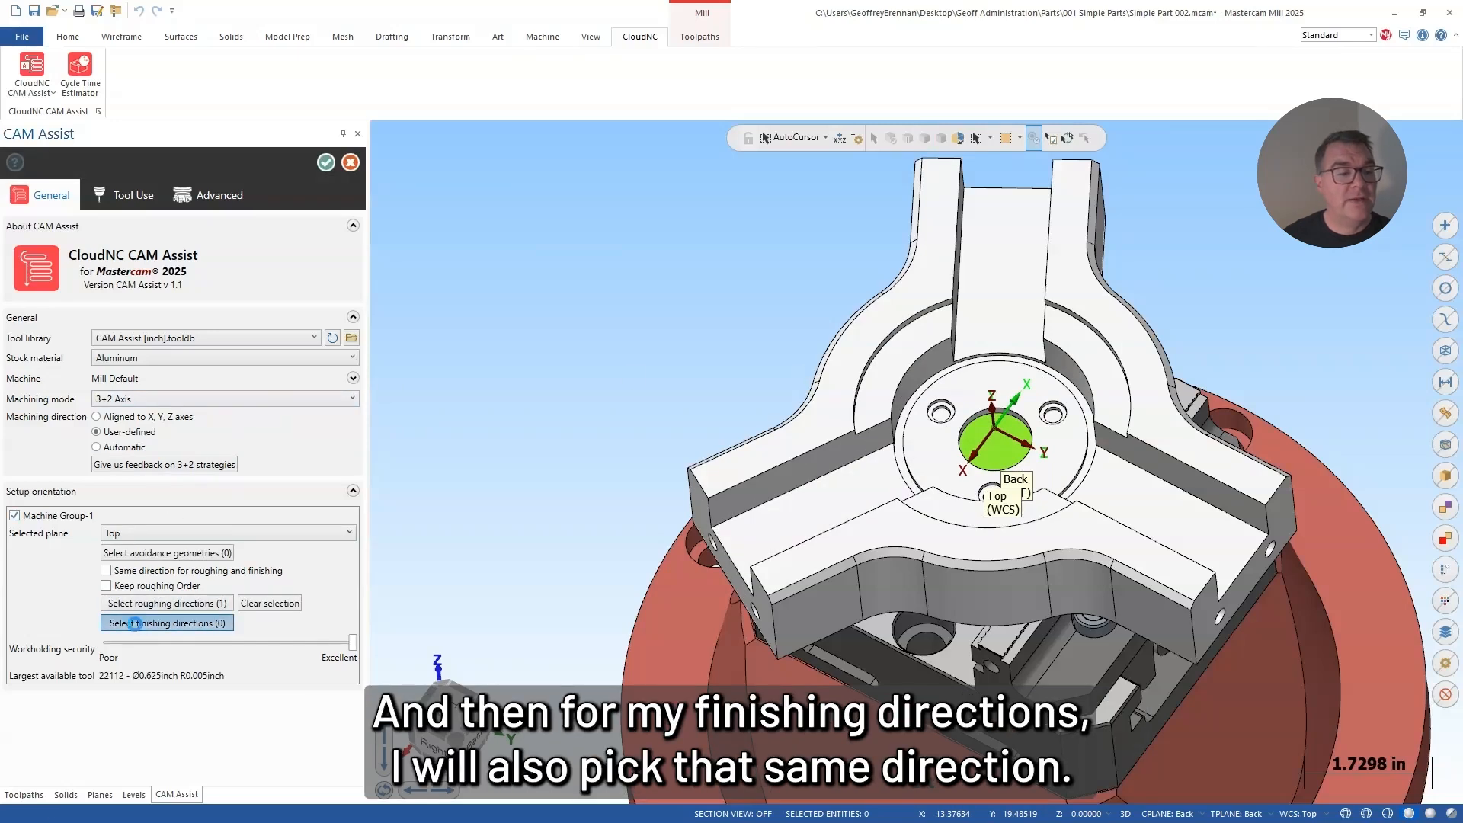
left_click(990, 454)
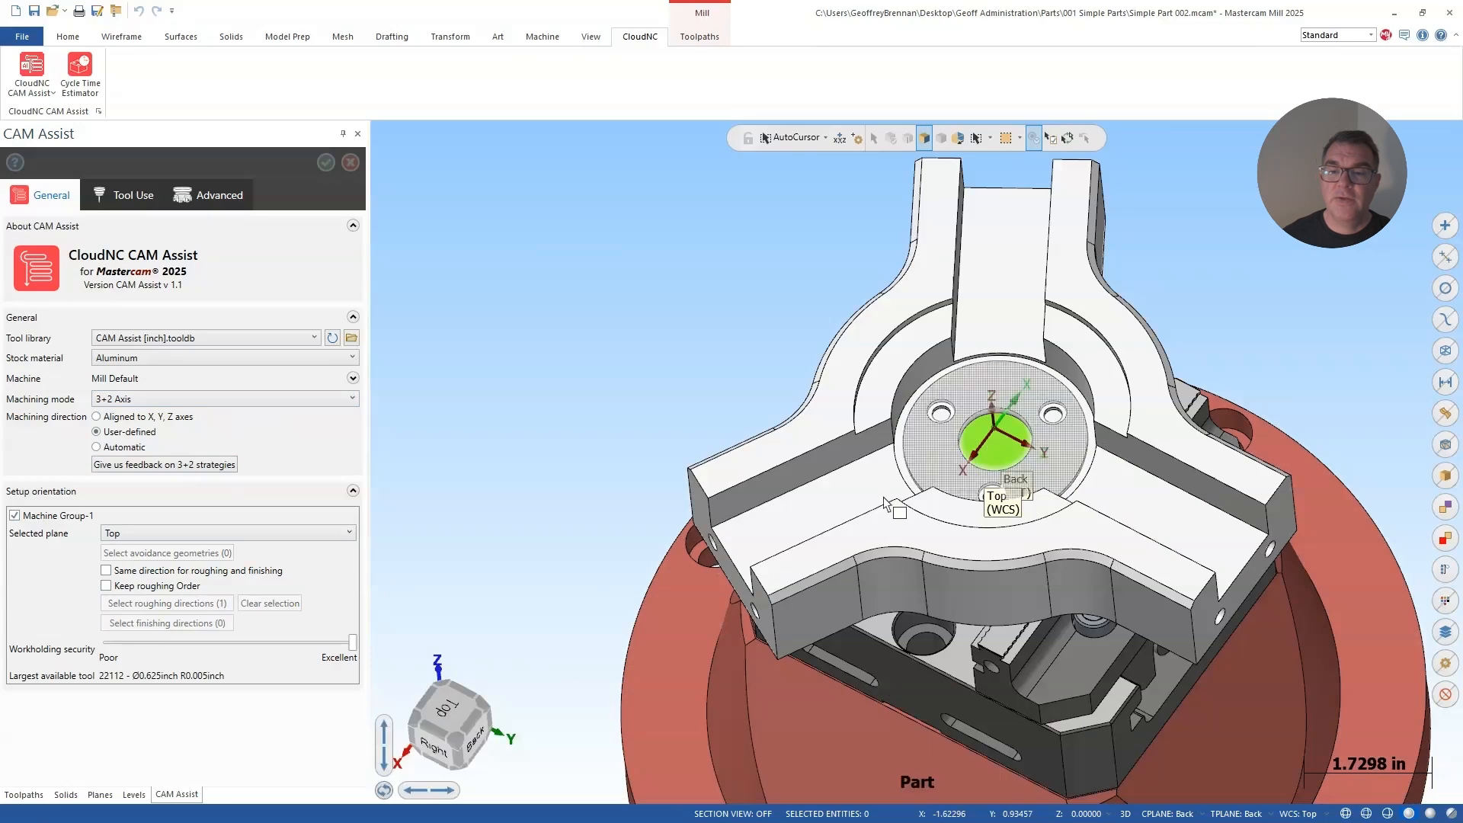
left_click(724, 566)
left_click(1243, 581)
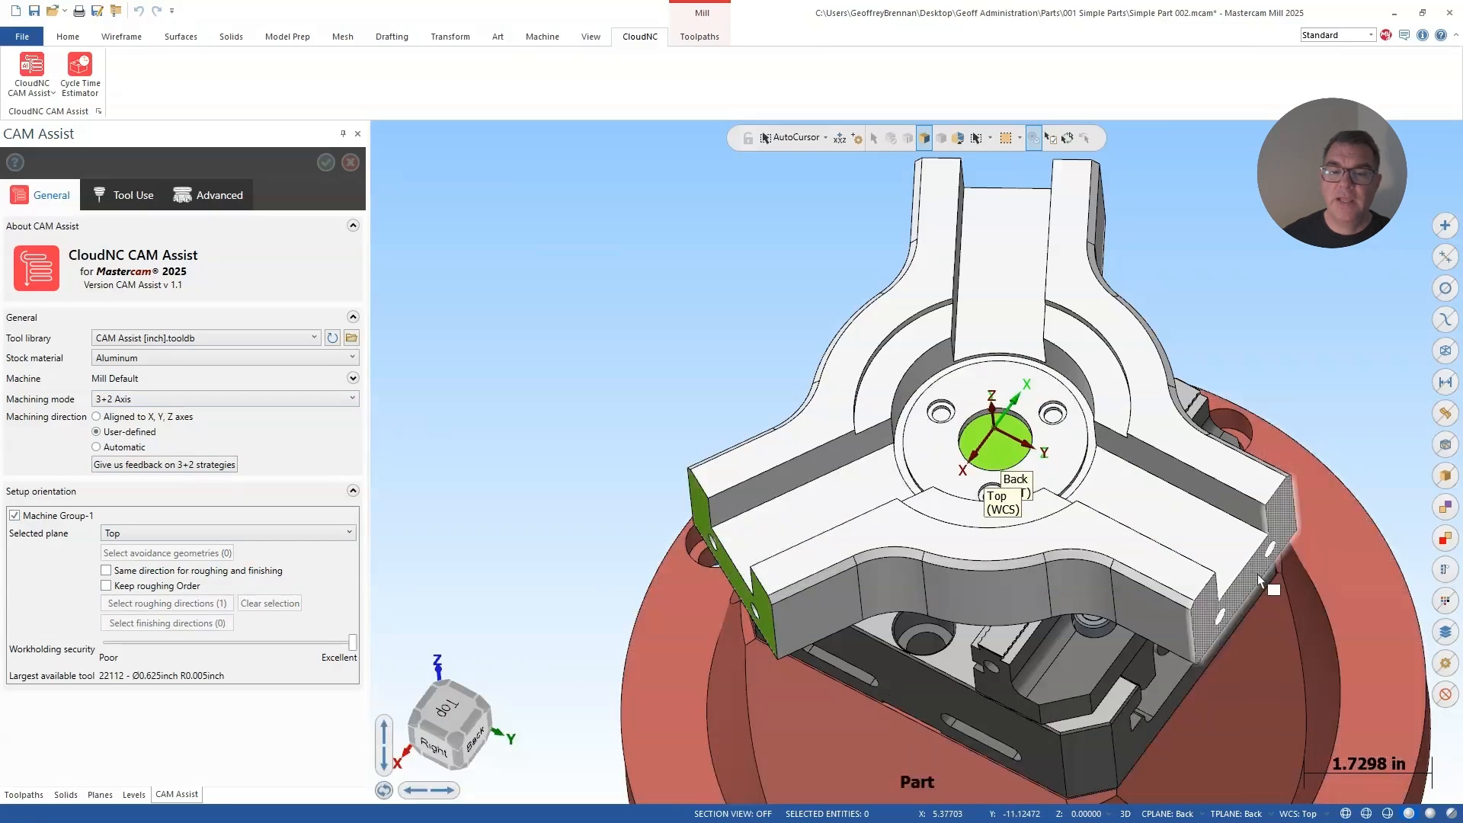
middle_click_drag(1262, 481, 1072, 696)
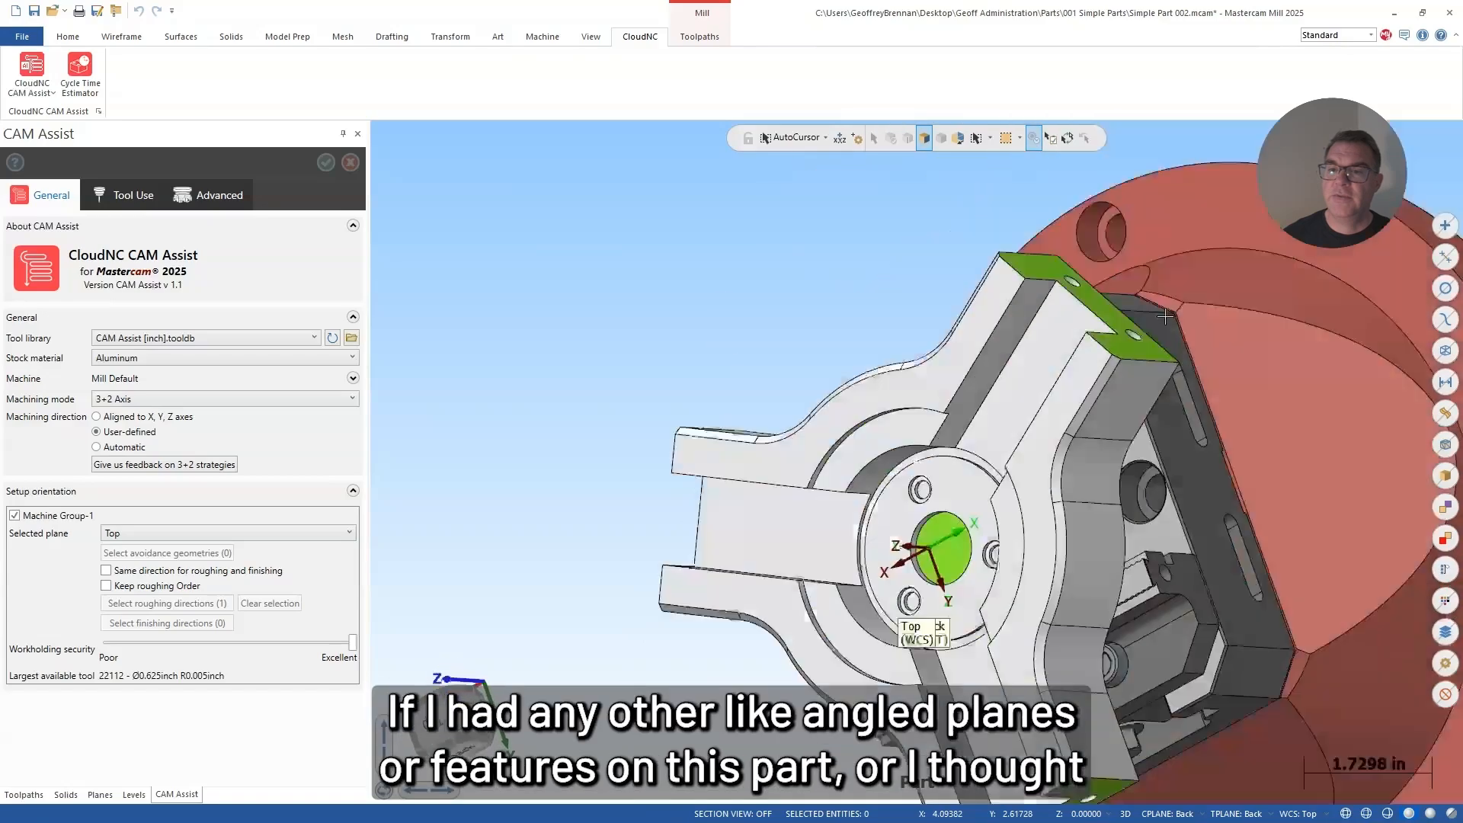
middle_click_drag(1161, 369, 1040, 689)
scroll(943, 726, "down", 3)
middle_click_drag(943, 727, 940, 798)
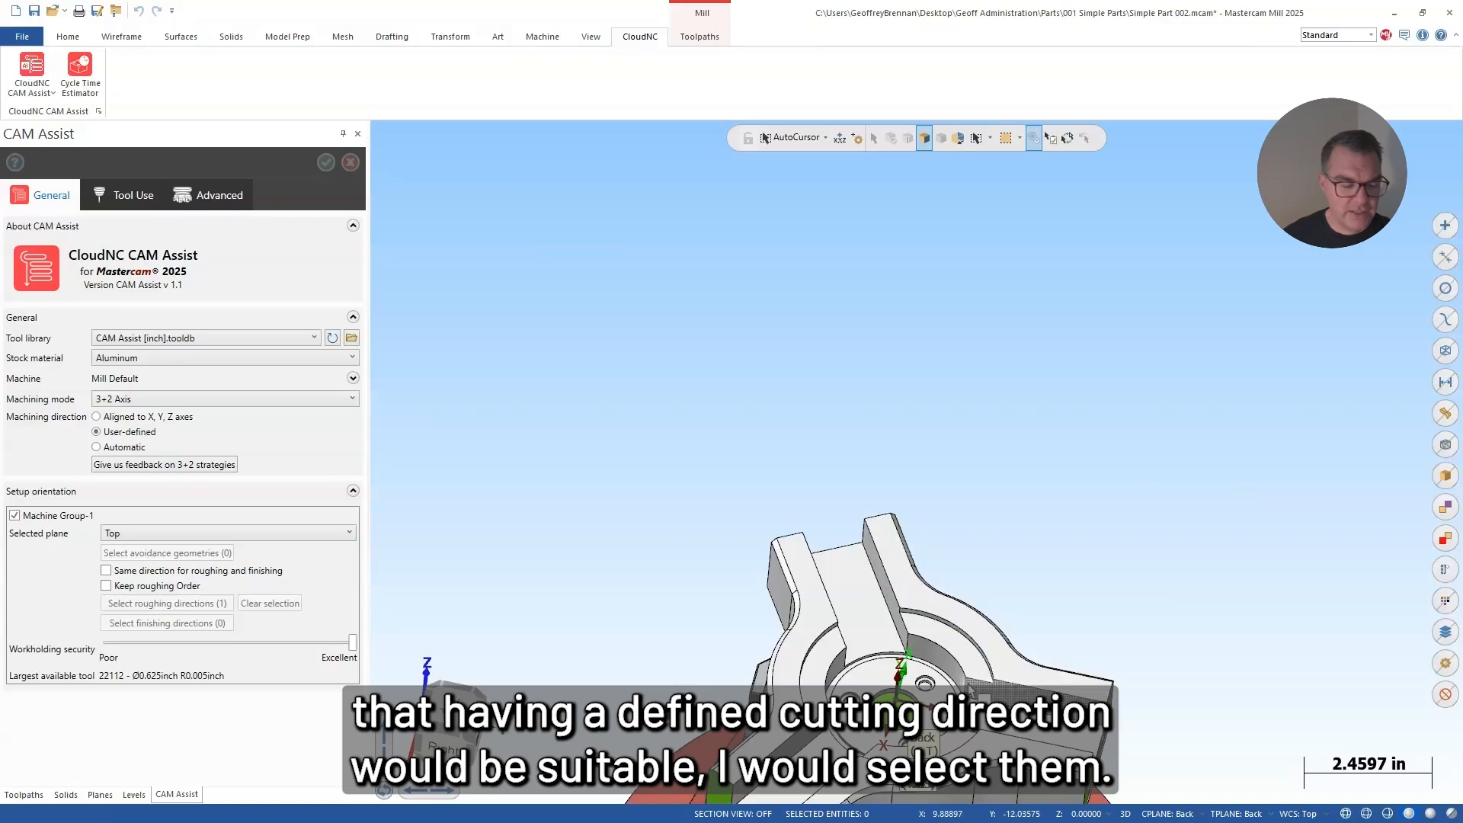
middle_click_drag(983, 705, 1016, 407)
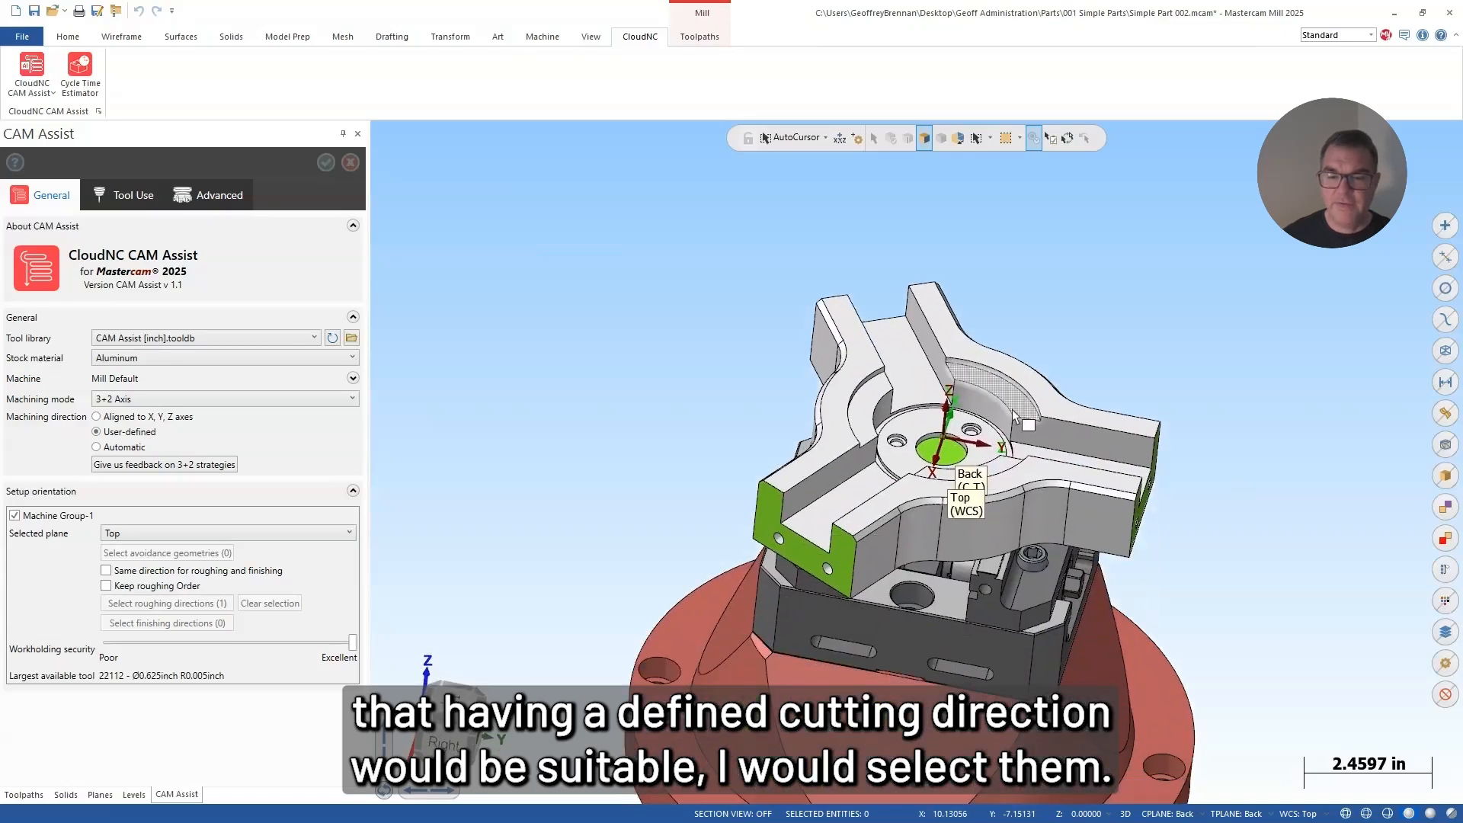
scroll(957, 446, "up", 4)
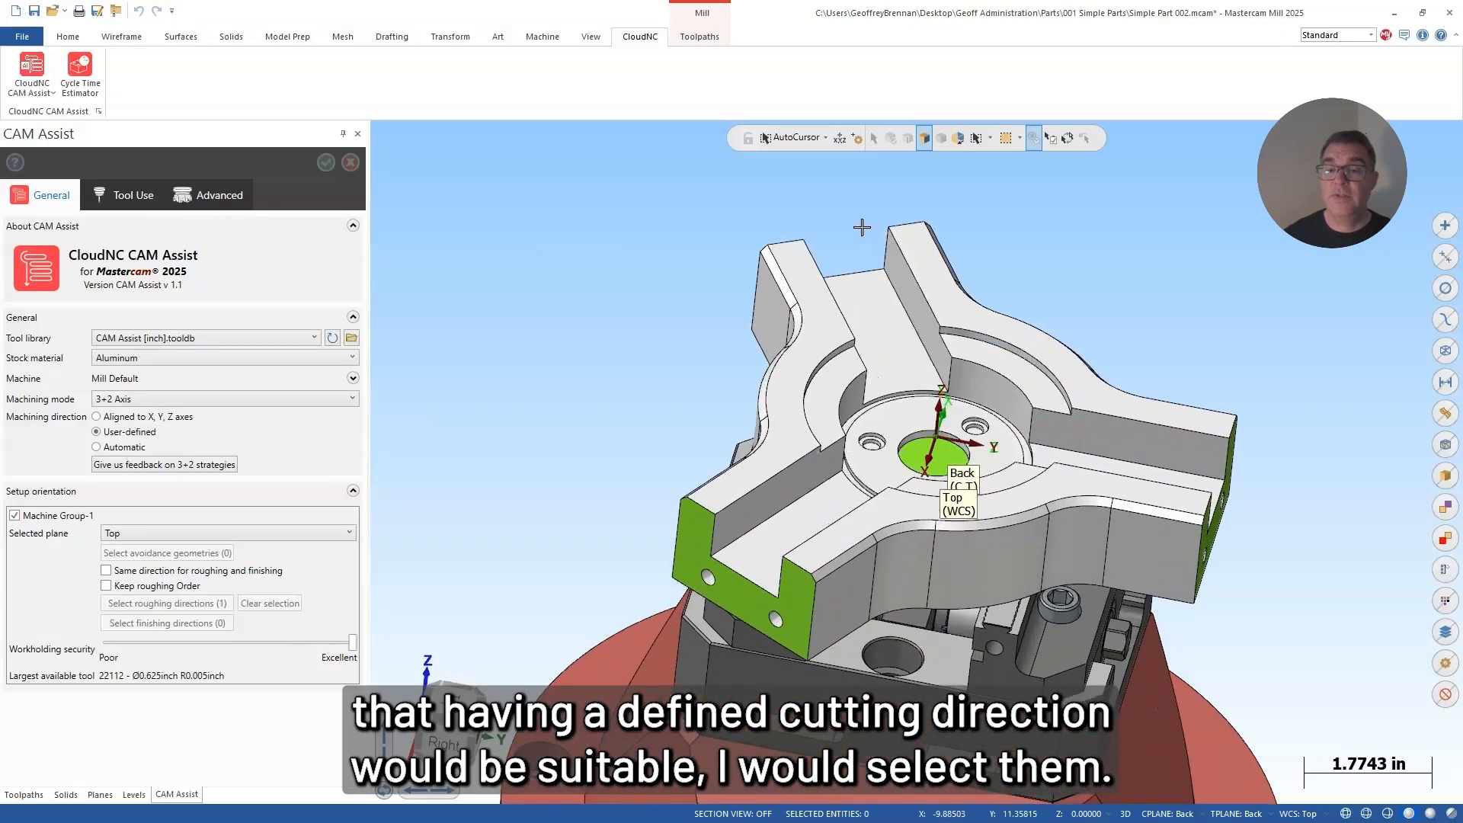
key("Escape")
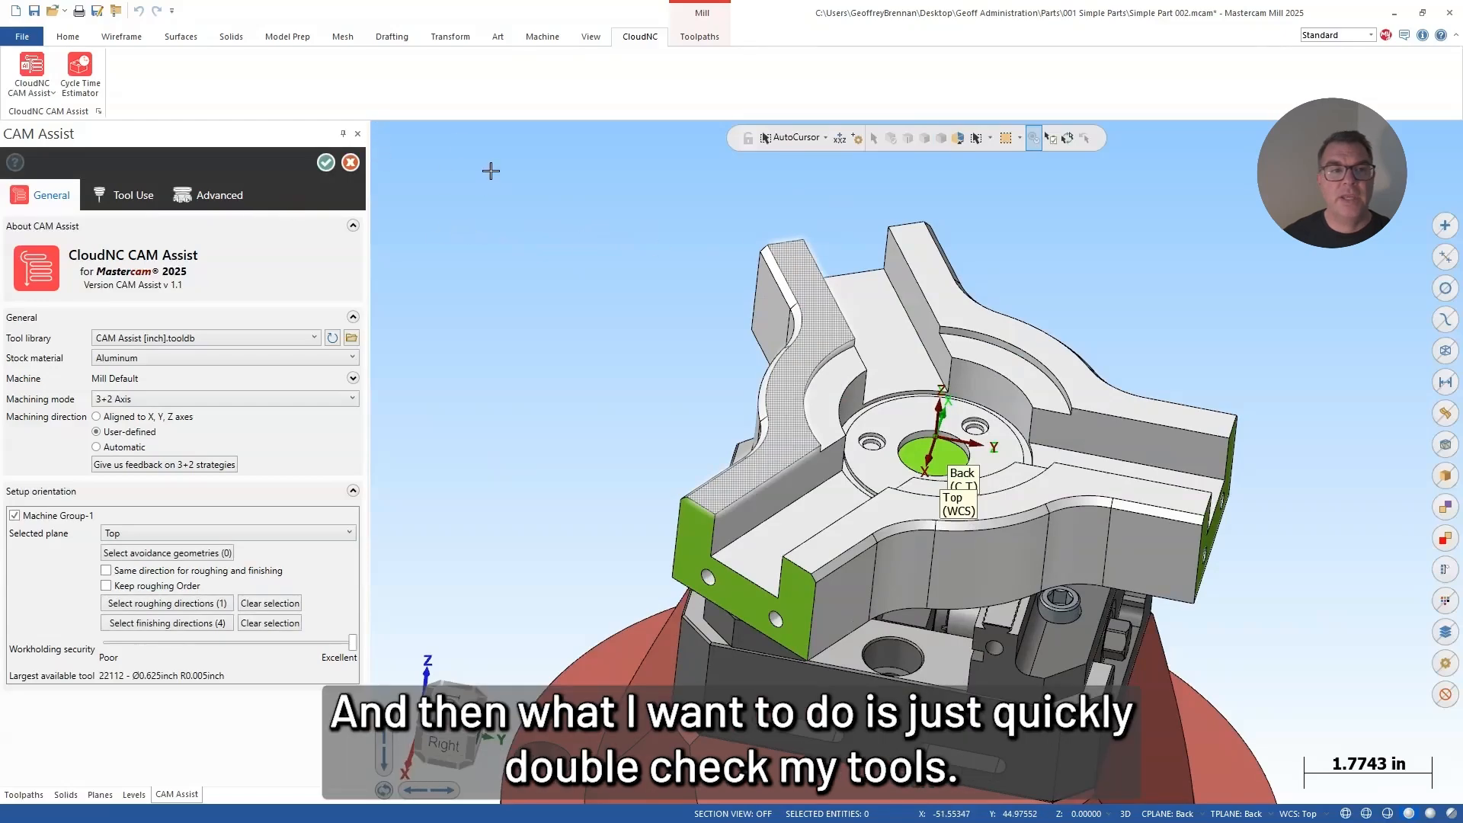
Step: Check the tool list and the advanced toolpath settings, run CAM Assist to generate the operations, and close the completion message
left_click(116, 196)
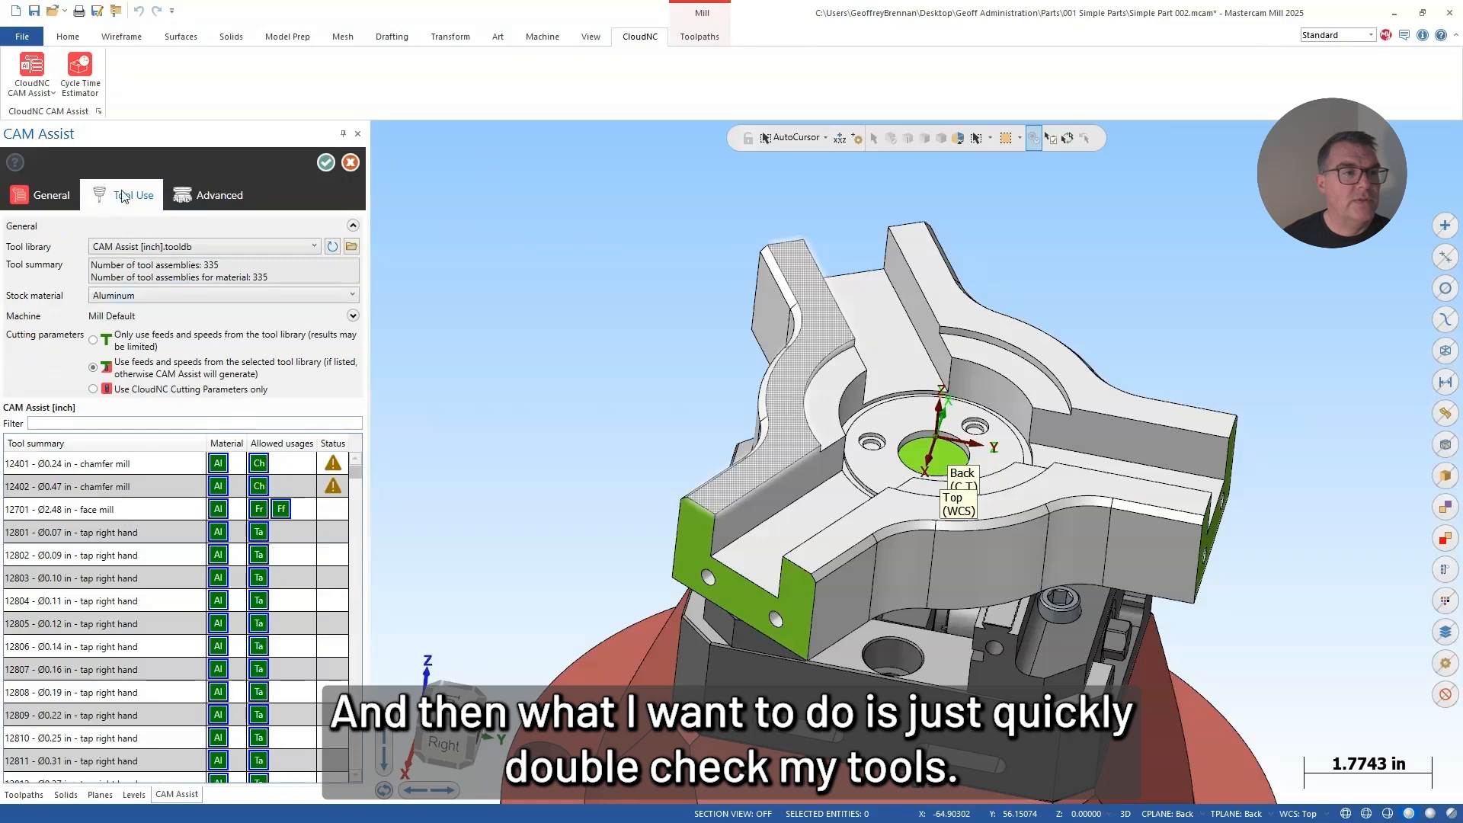
left_click(210, 195)
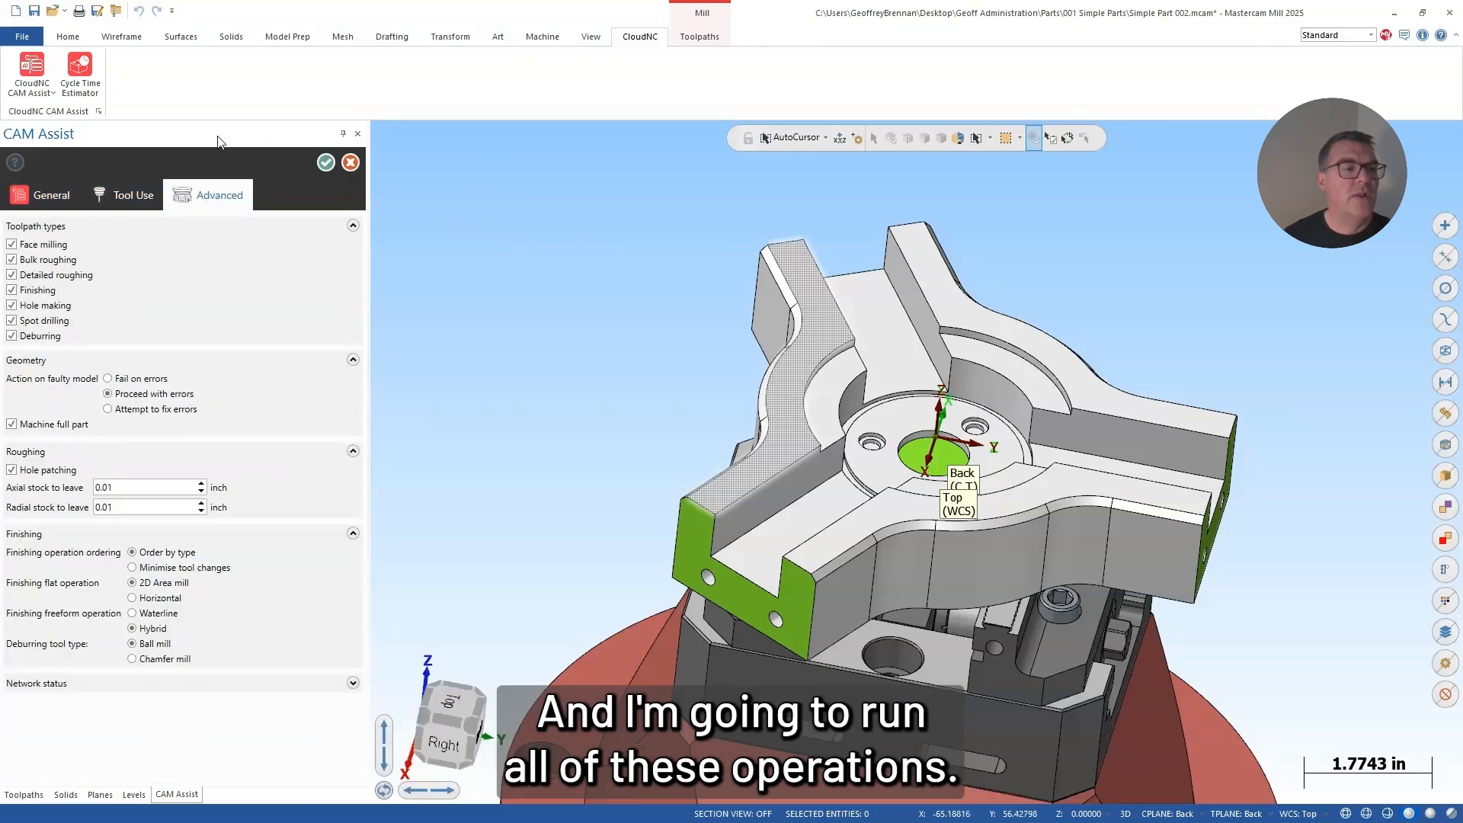
left_click(327, 164)
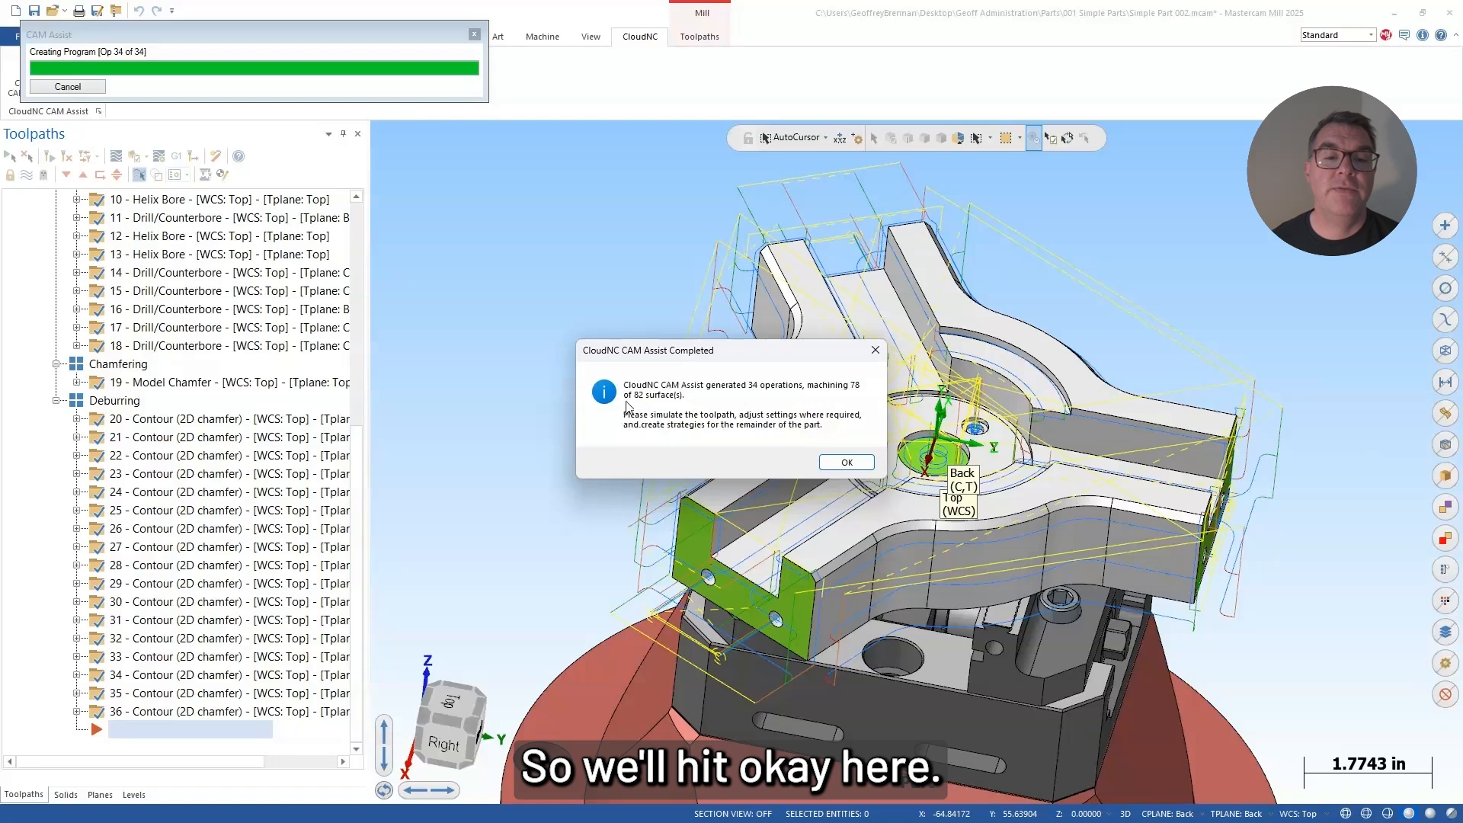
left_click(844, 461)
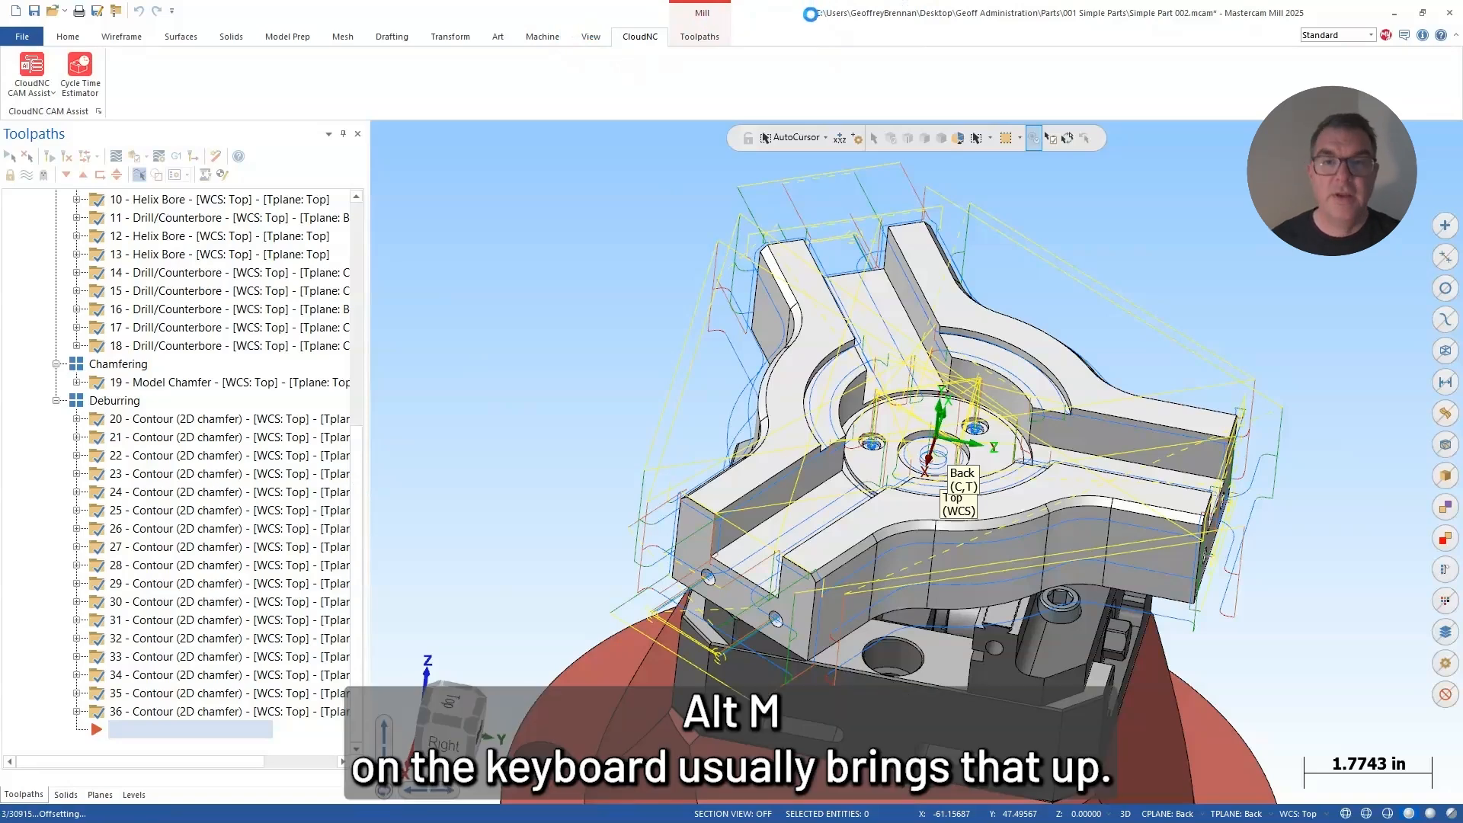
Step: Open the Multi-Threading Manager to check the toolpath processing, and display the Flat group's toolpaths with the manager moved out of the way
key("alt+m")
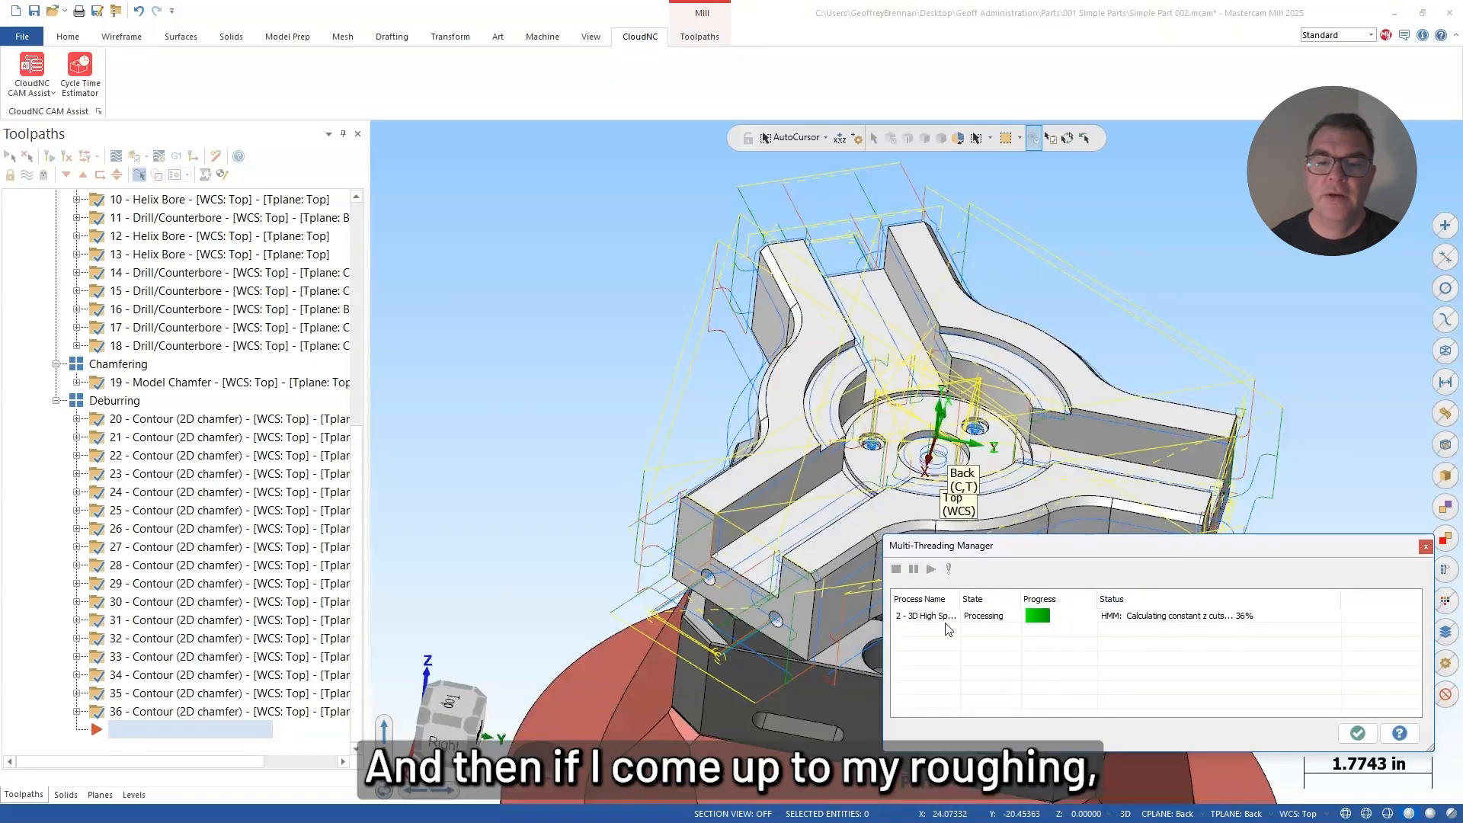
left_click_drag(362, 454, 353, 221)
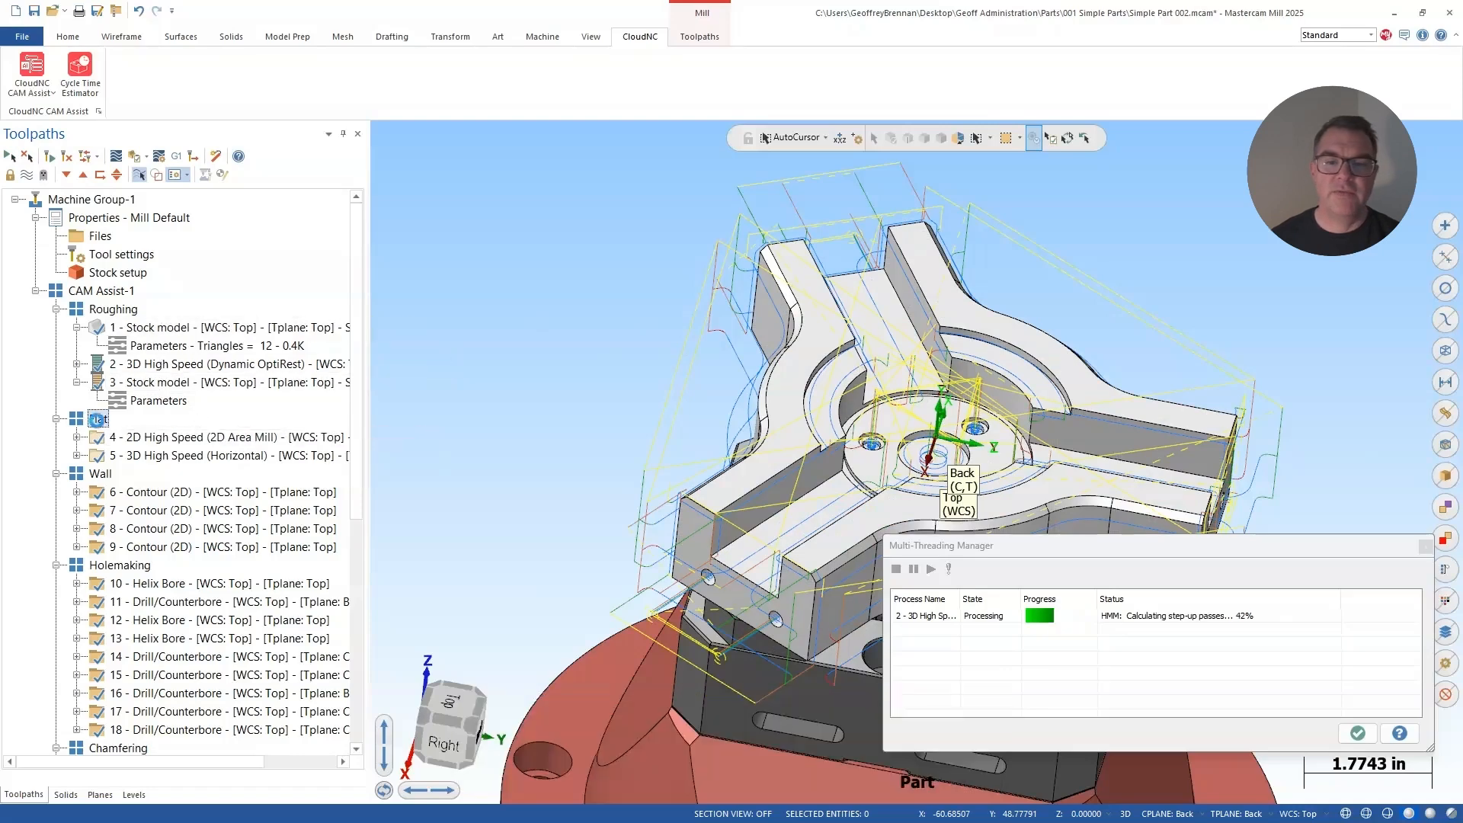
left_click(97, 419)
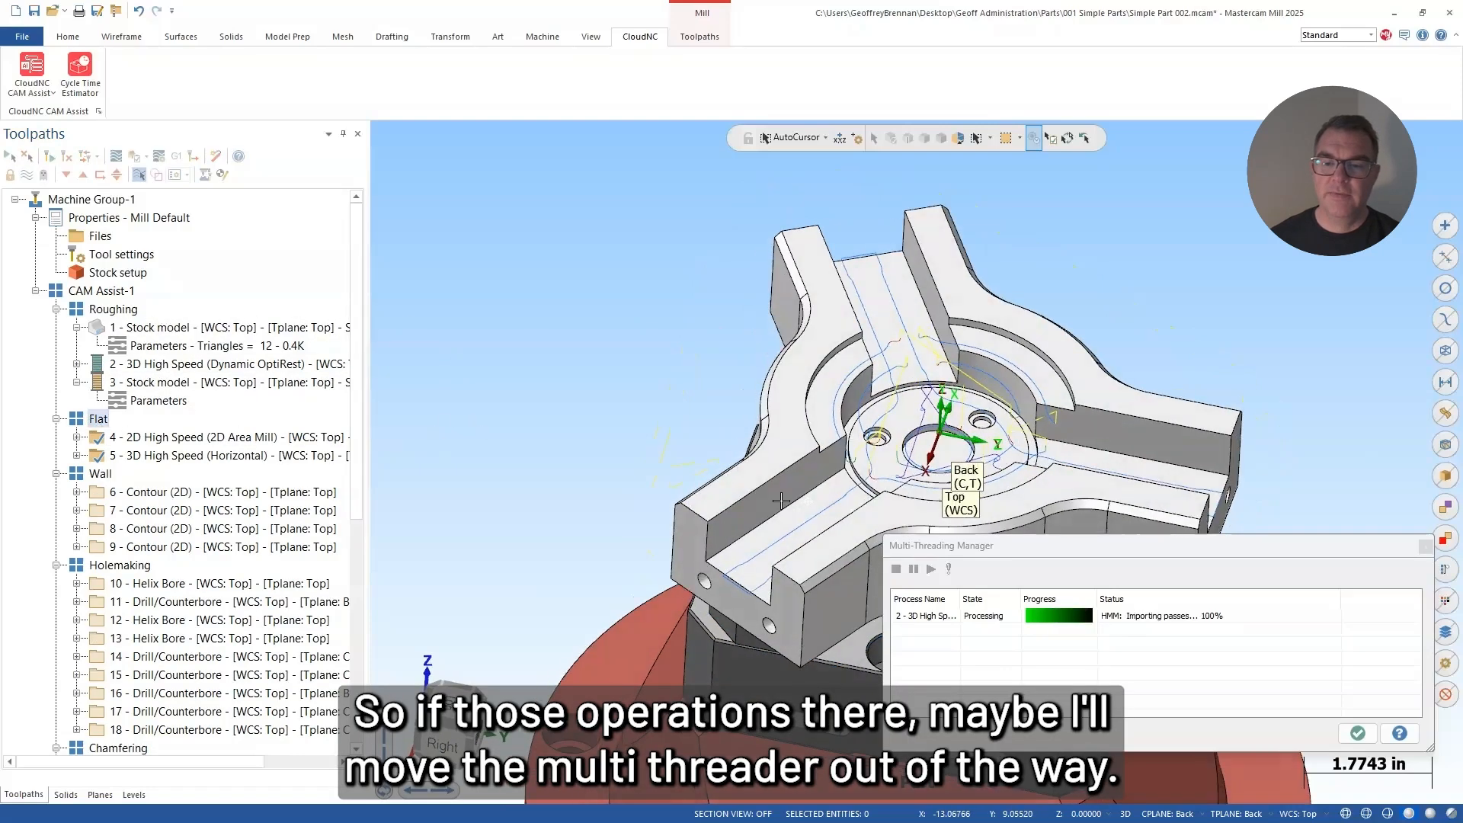
middle_click_drag(781, 501, 765, 500)
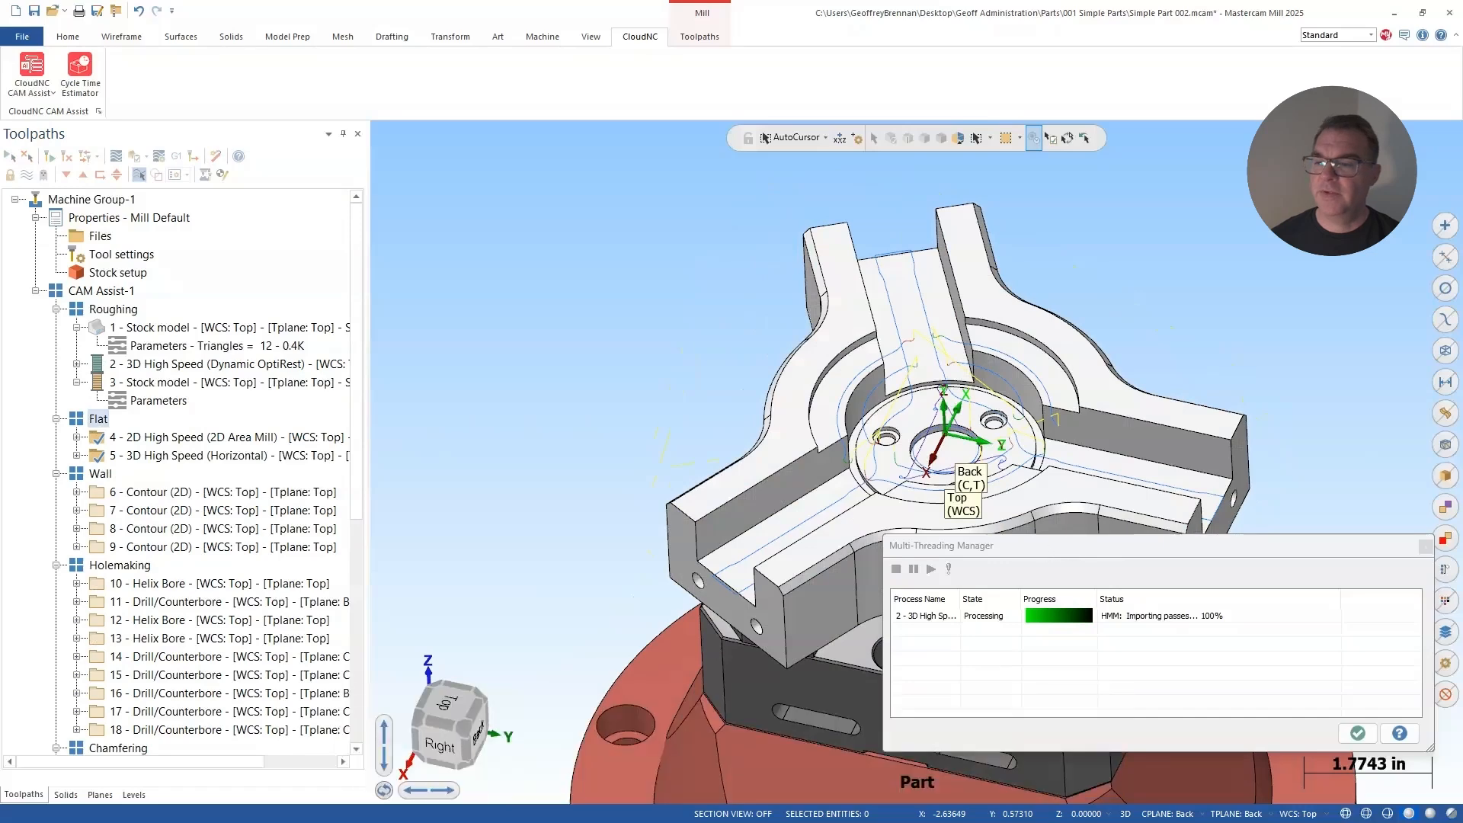
left_click_drag(1049, 546, 1462, 614)
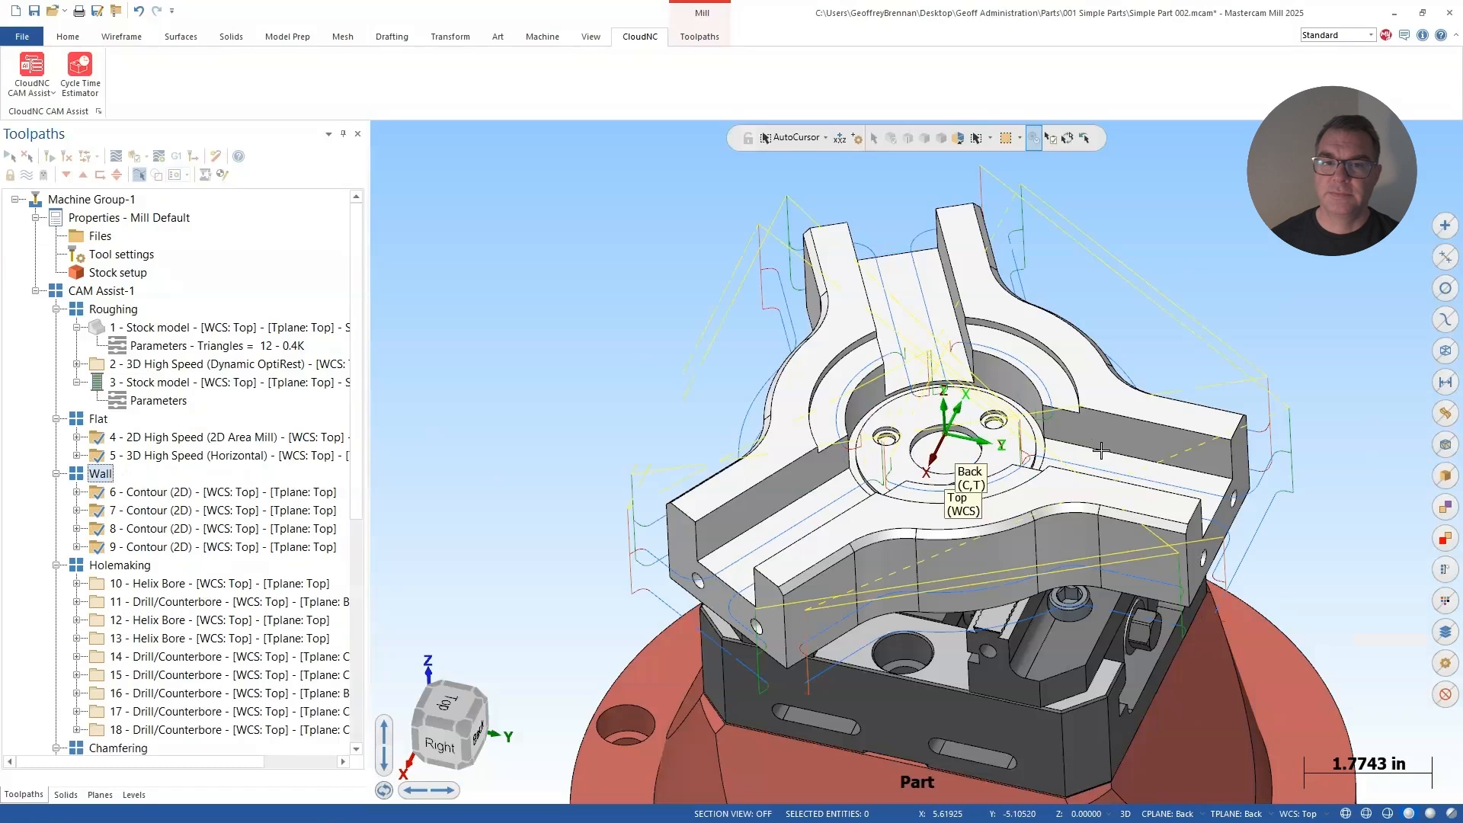
Step: Inspect the Wall group's toolpaths around the part, including the 2D contour operations 6 and 7
middle_click_drag(1117, 468, 1136, 492)
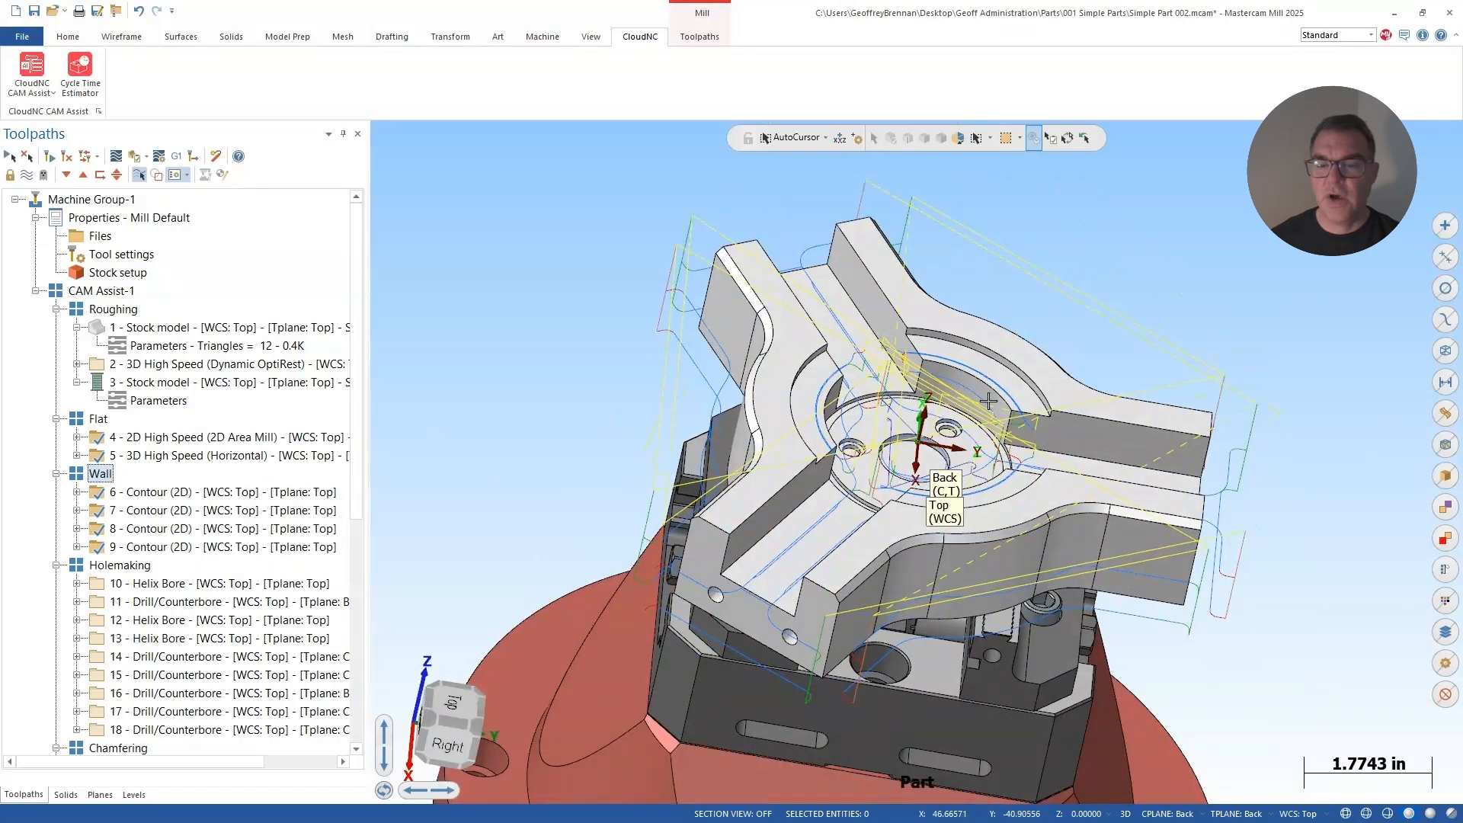
middle_click_drag(1079, 416, 1206, 278)
left_click(321, 474)
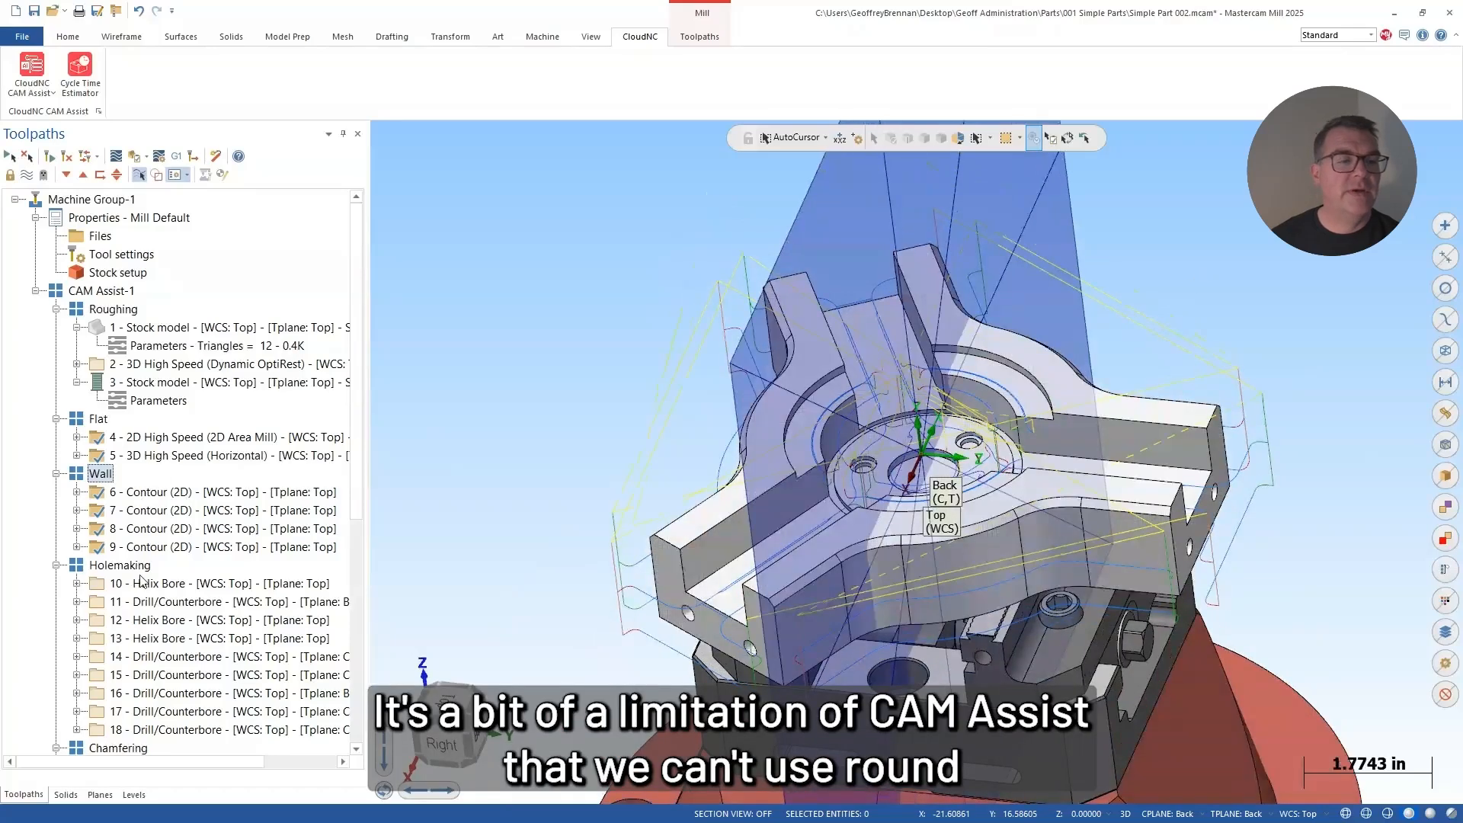
left_click(162, 495)
left_click(160, 509)
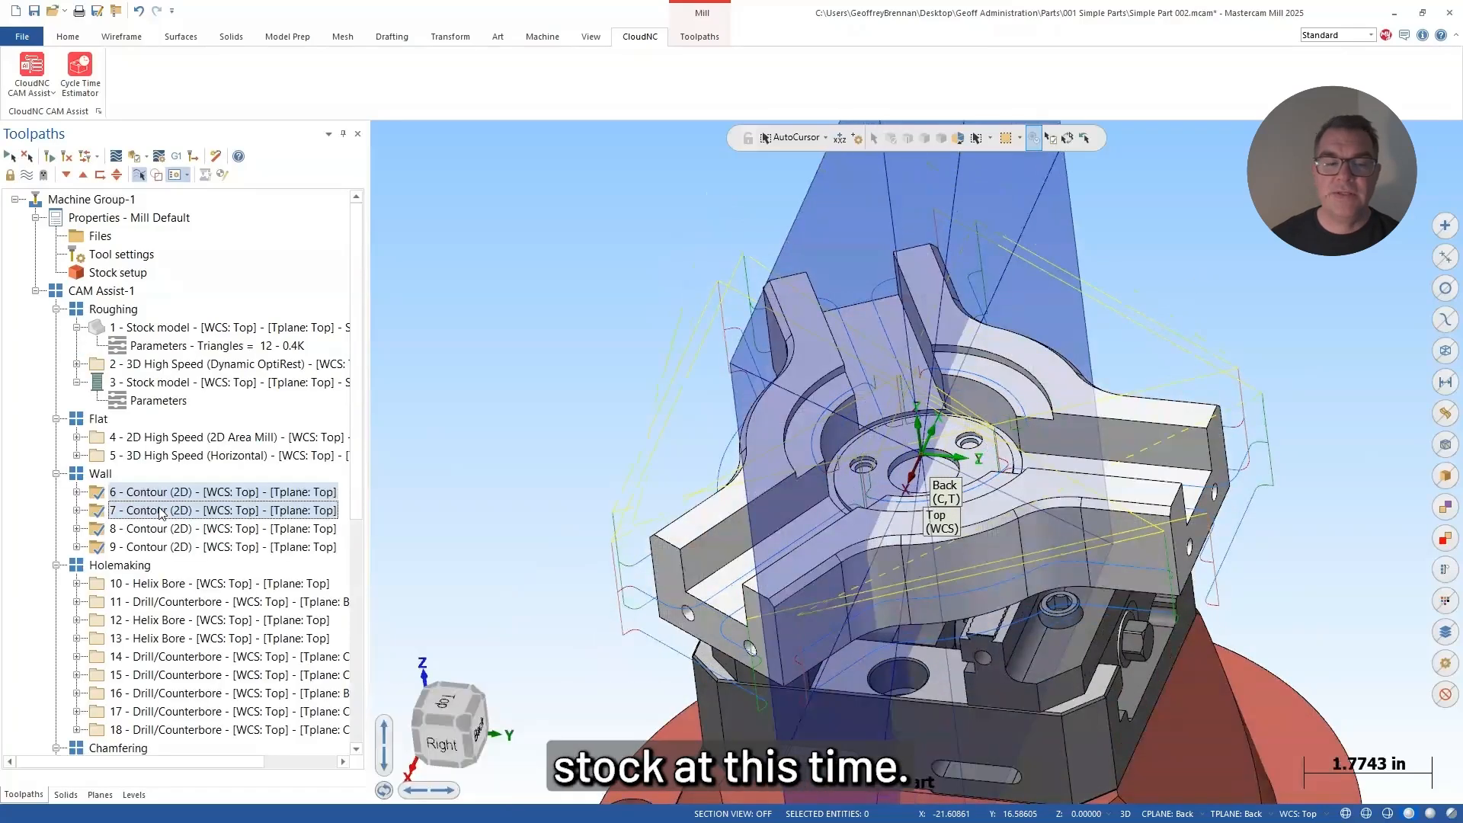
Step: Display the Holemaking group's toolpaths and examine helix bore operation 10 in the three holes around the central bore
left_click(121, 565)
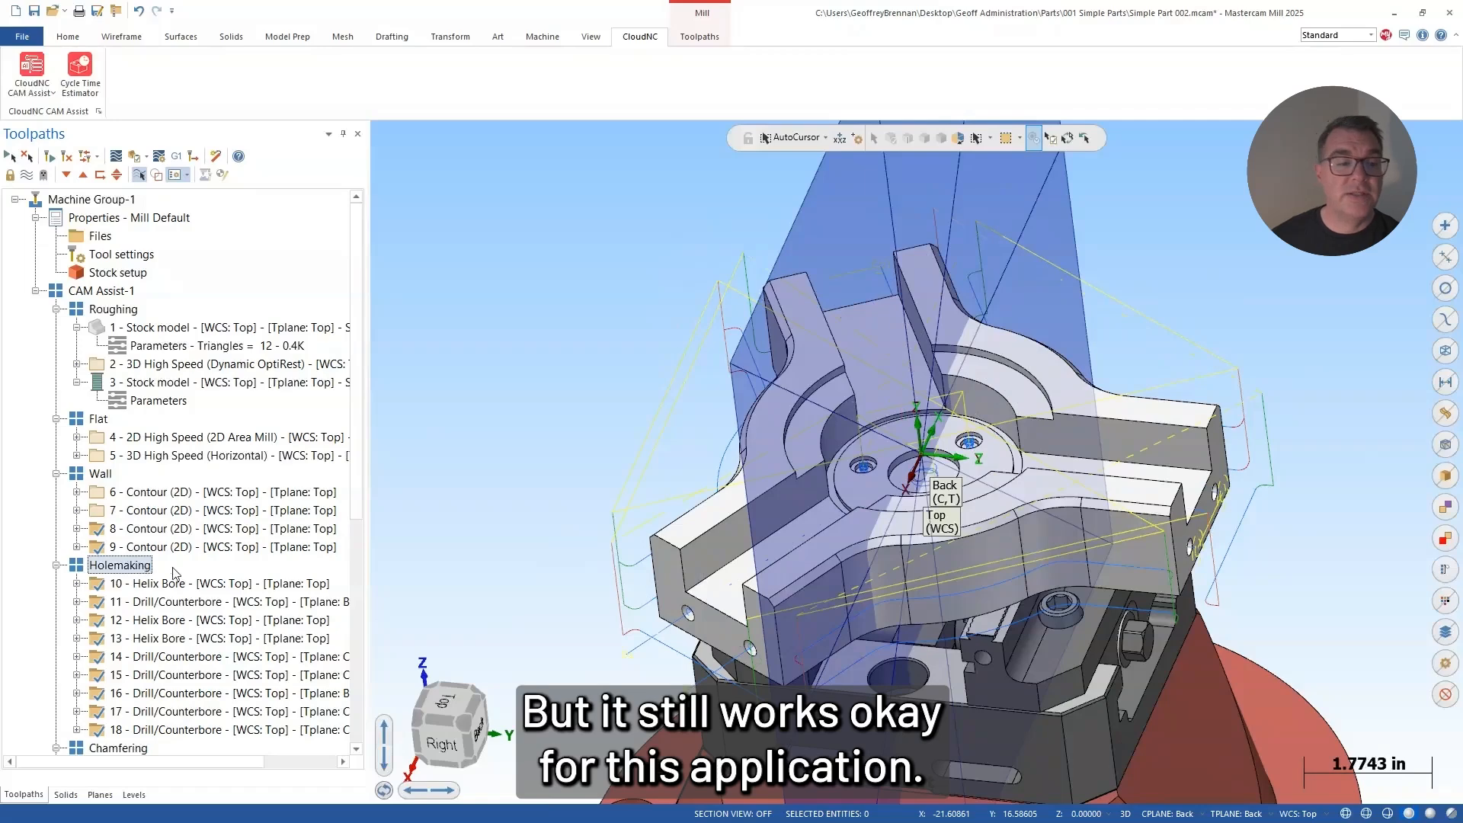
left_click(167, 583)
middle_click_drag(464, 537, 802, 488)
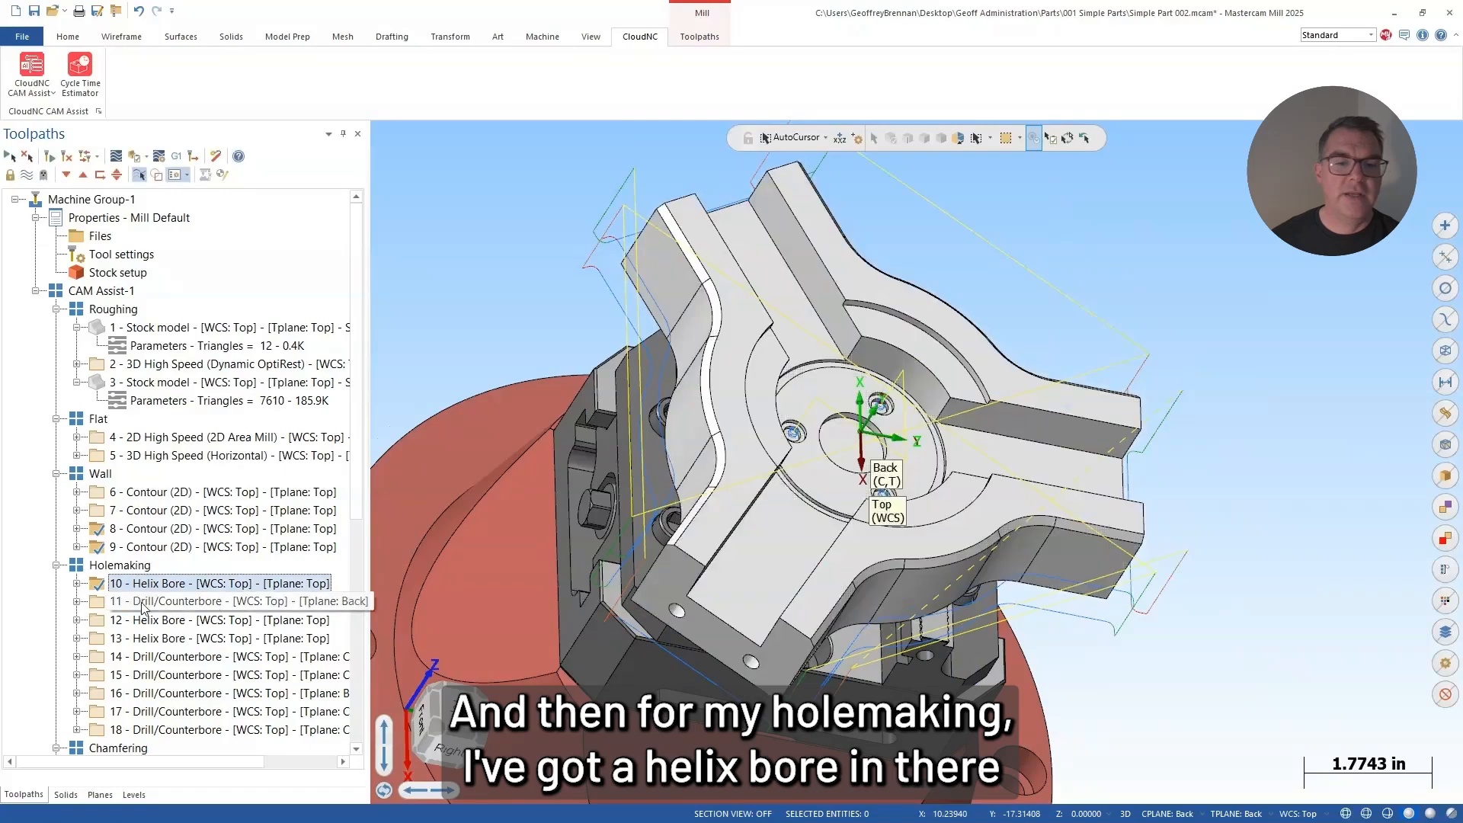
middle_click_drag(816, 579, 822, 525)
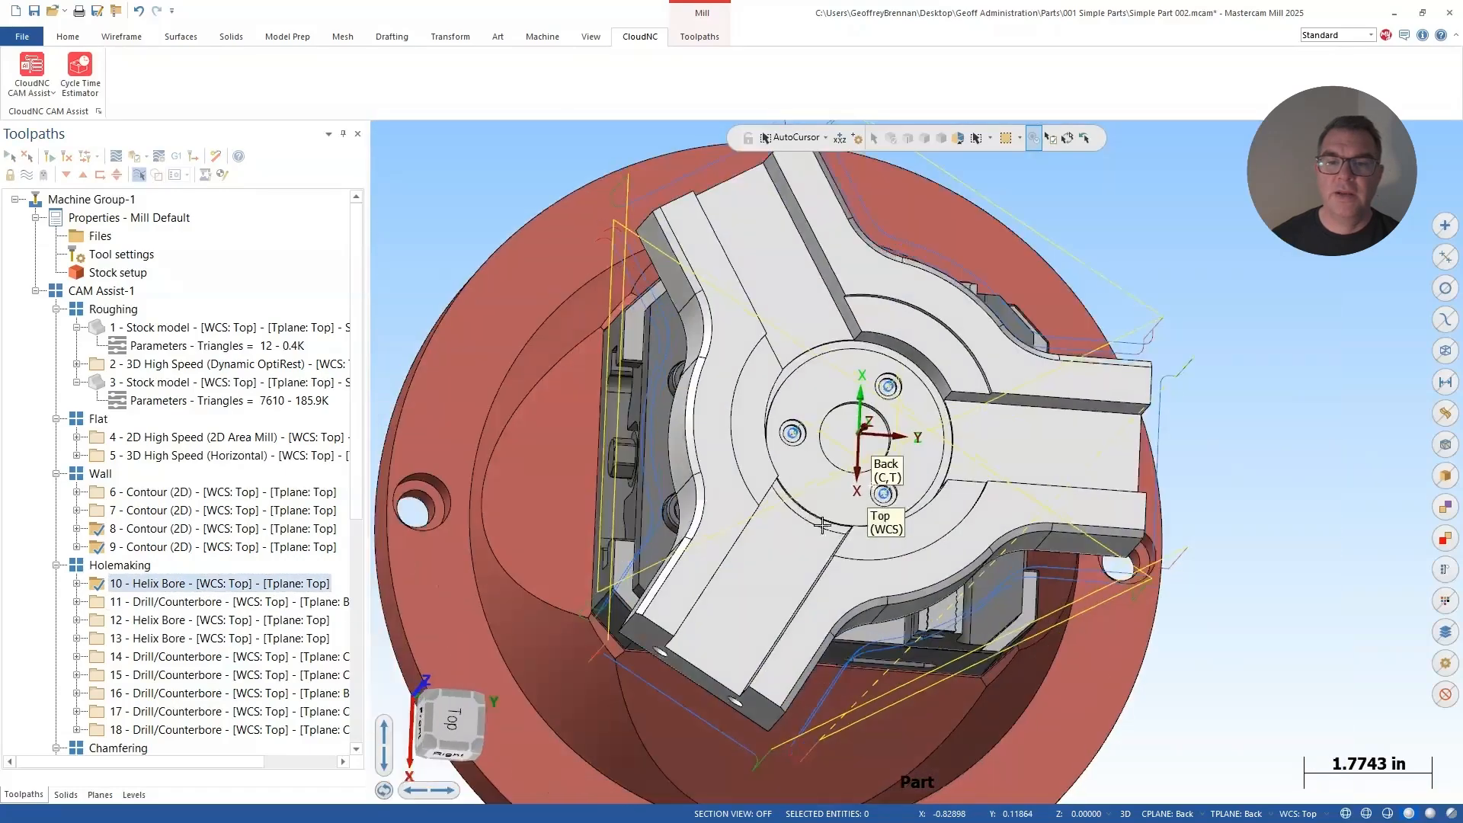
scroll(765, 438, "up", 6)
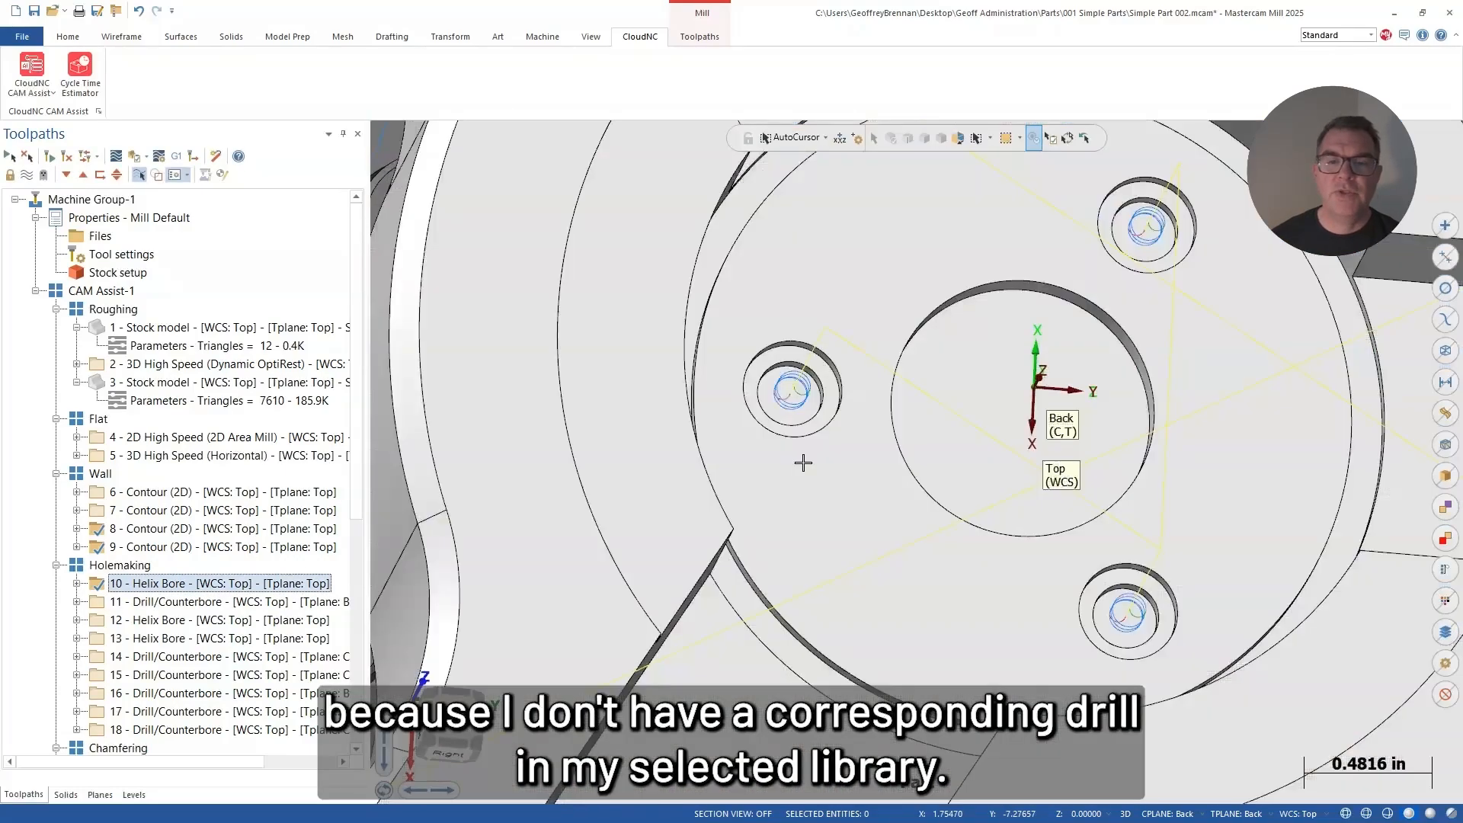
middle_click_drag(820, 451, 823, 414)
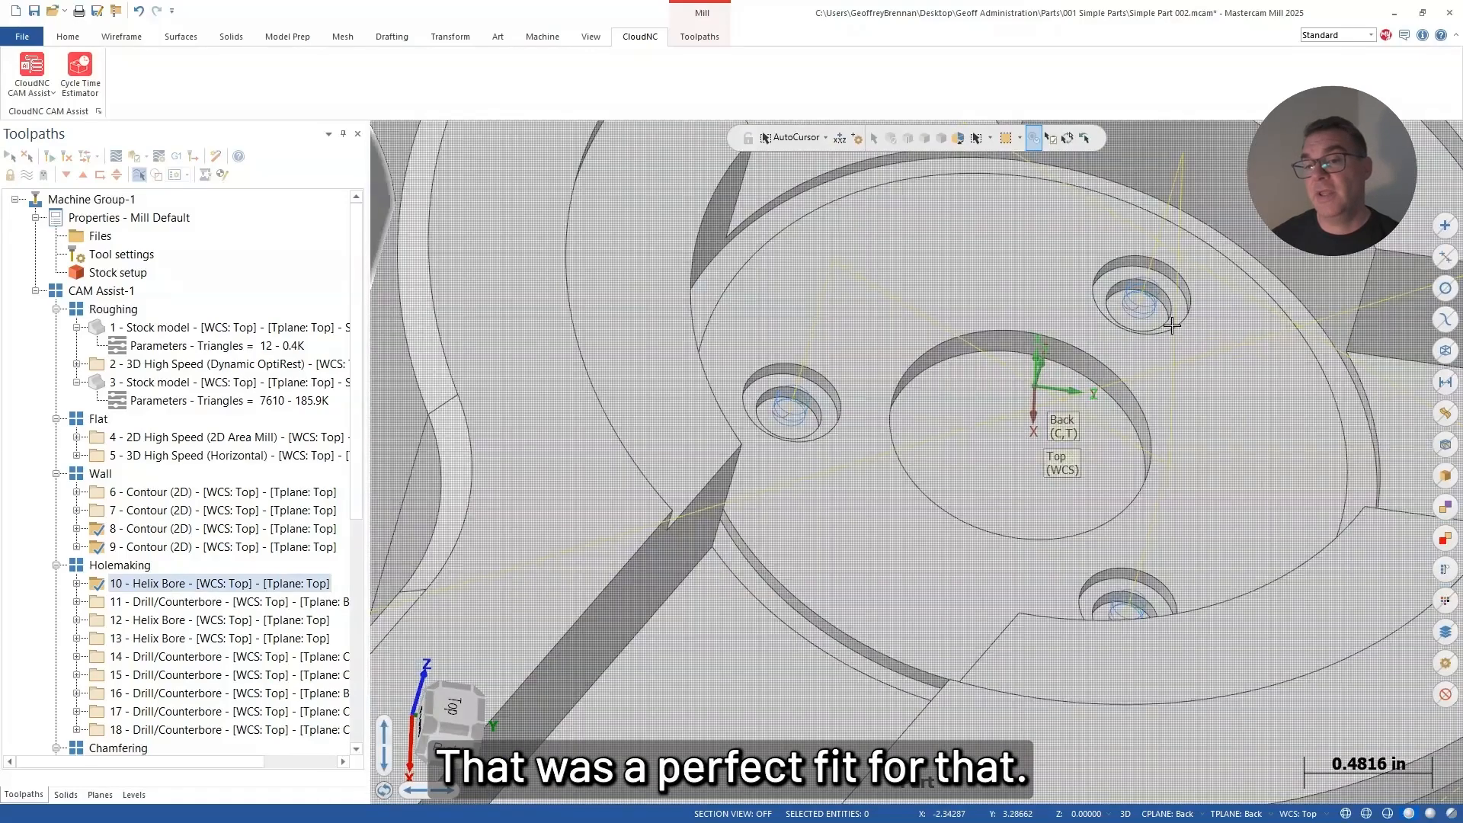
Step: Examine drill/counterbore operation 11 on the holes in the arm's end face
left_click(158, 602)
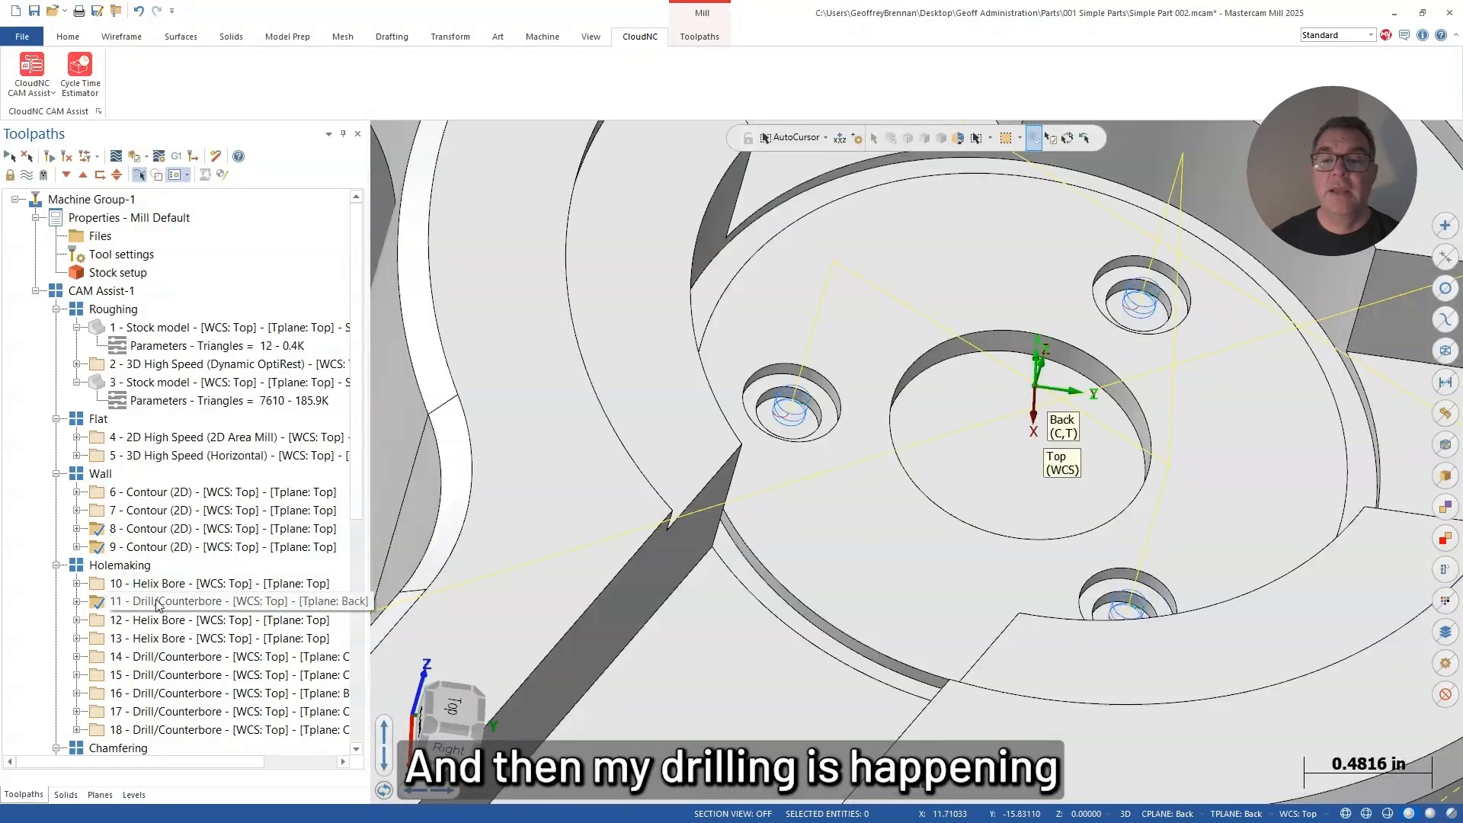
scroll(981, 586, "down", 6)
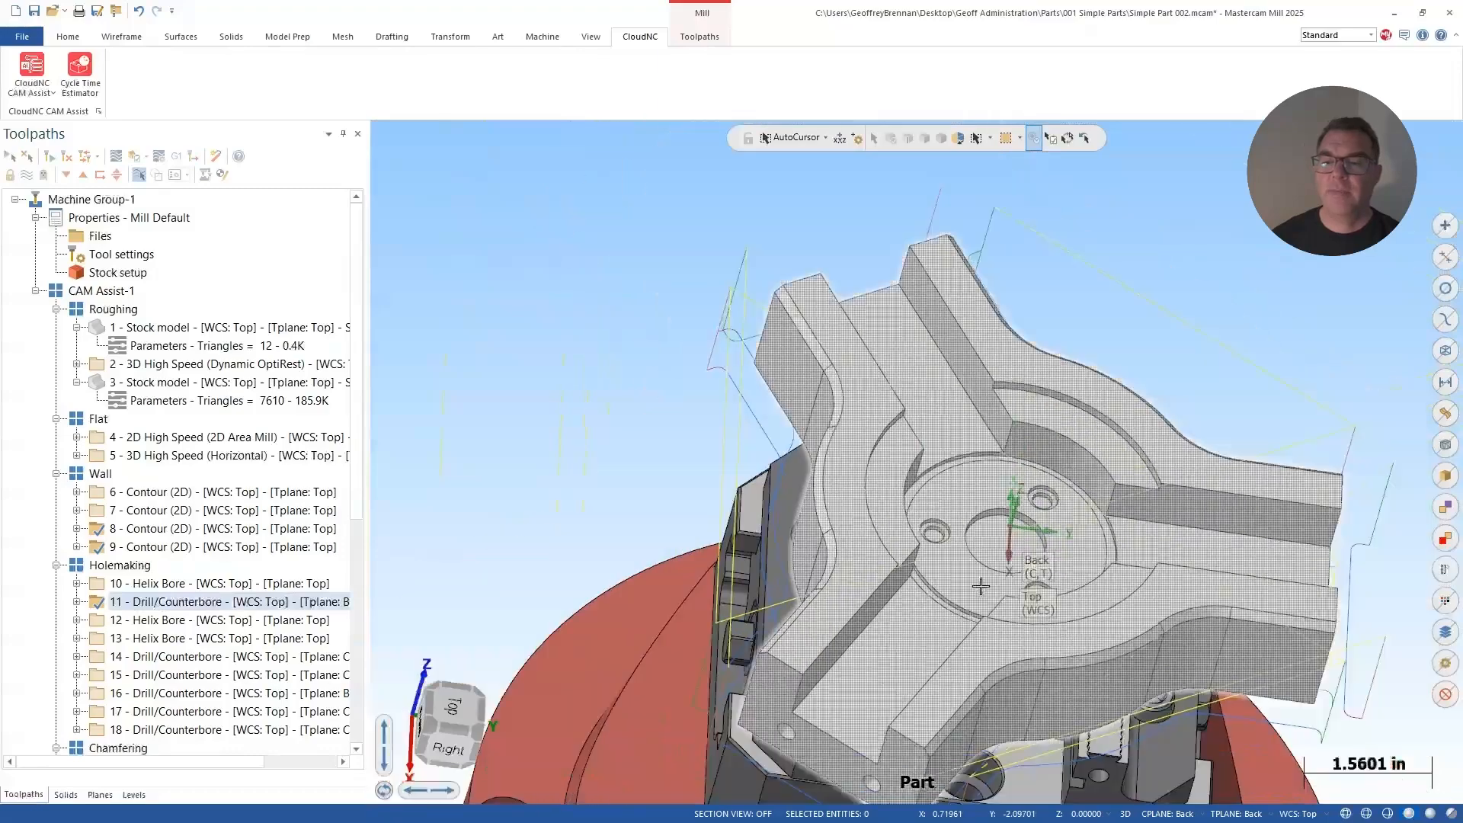
middle_click_drag(981, 586, 741, 503)
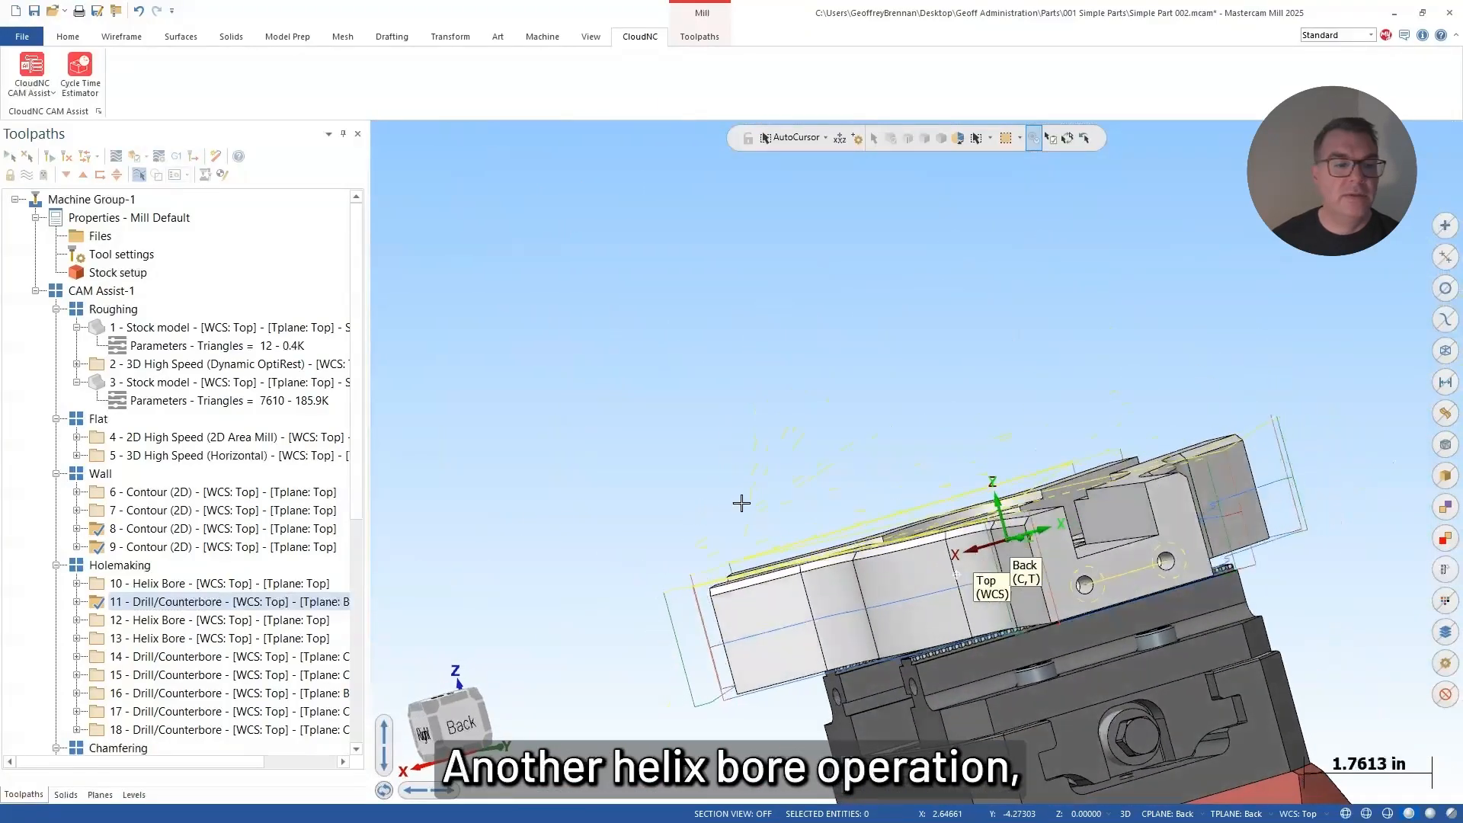
Step: Review helix bore operations 12 and 13 and drill/counterbore operations 14 to 16 on the central and outer holes
left_click(164, 622)
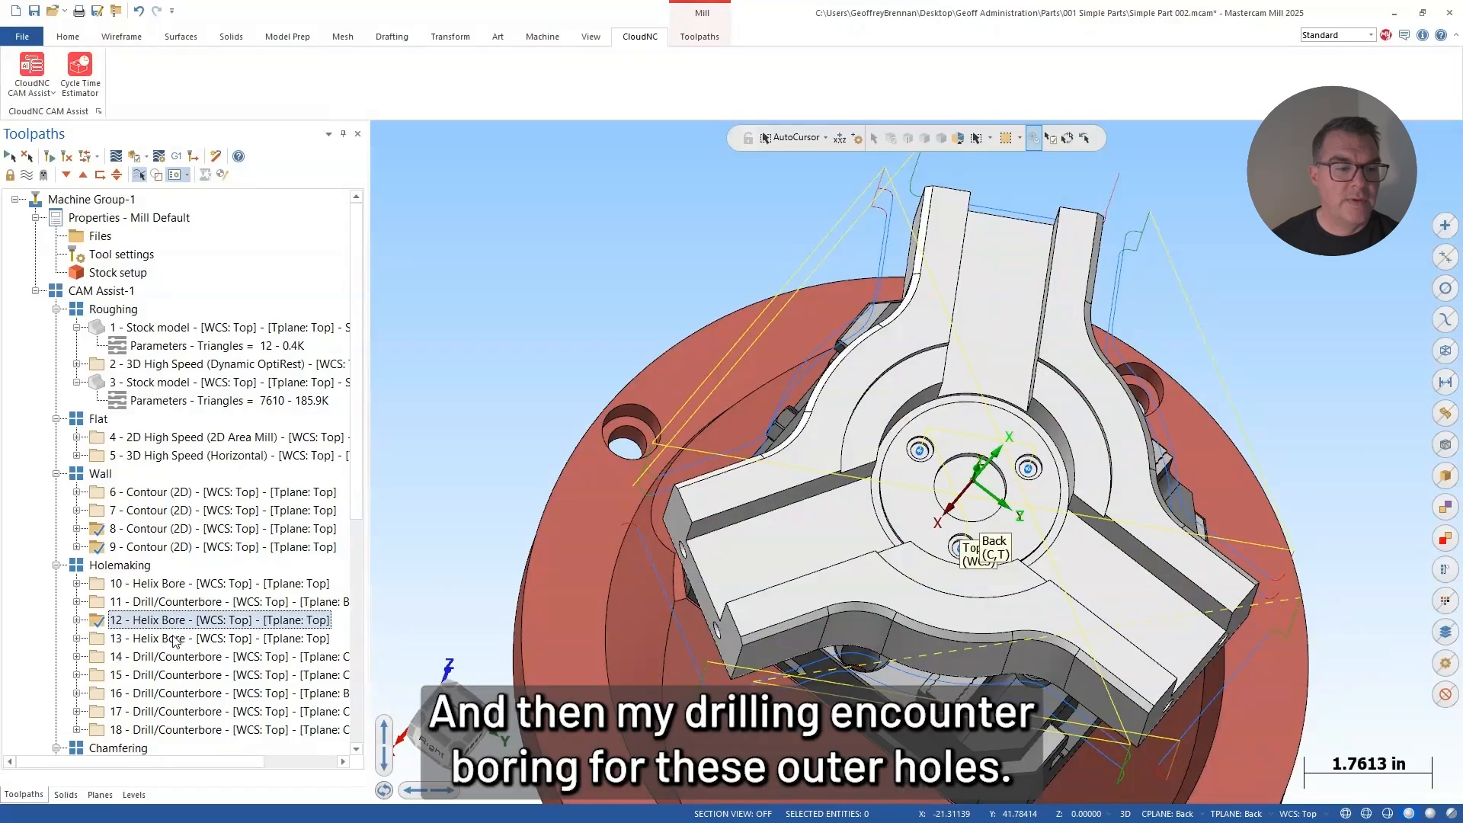
left_click(197, 640)
left_click(183, 657)
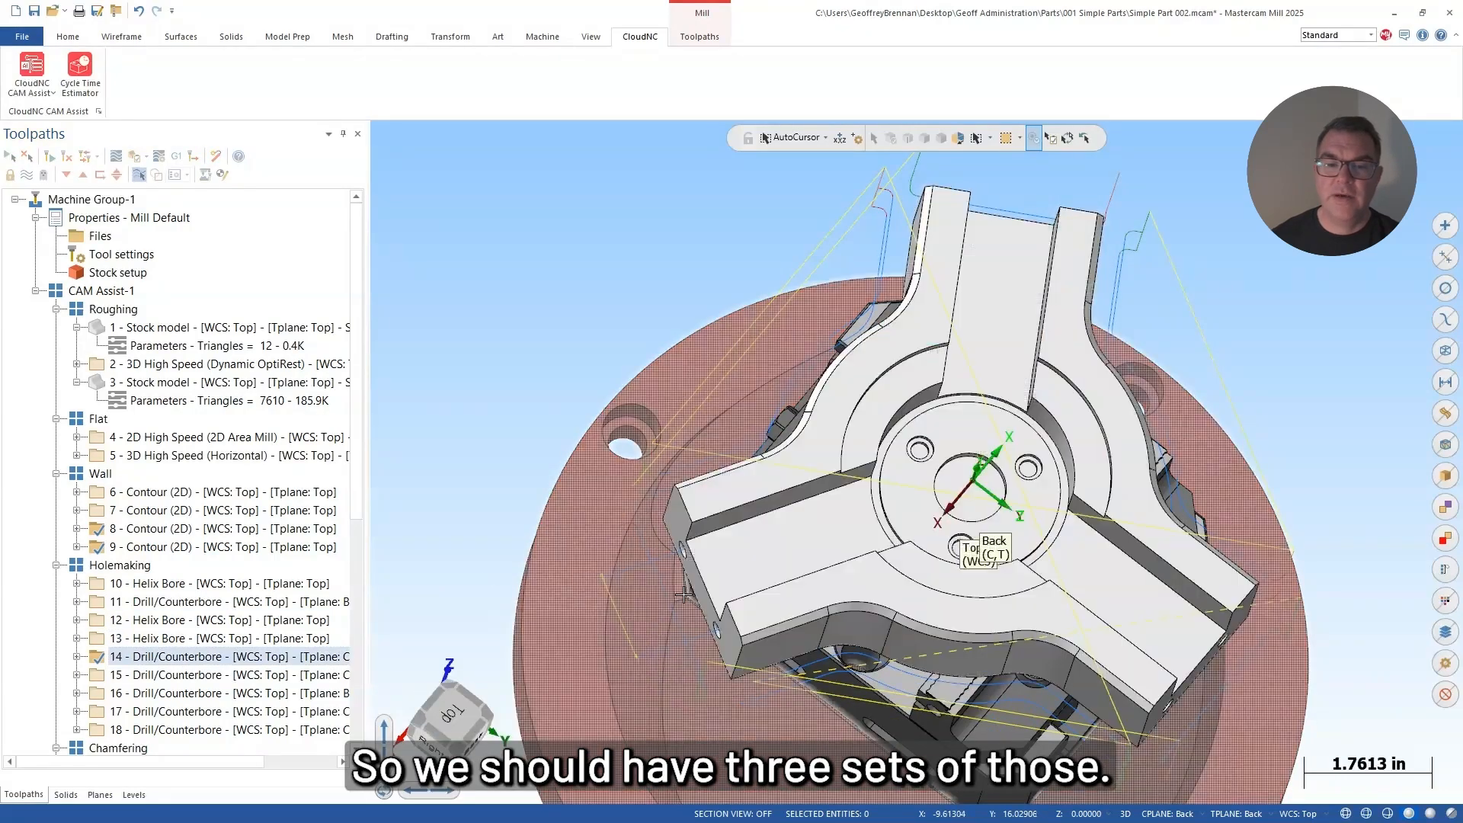
middle_click_drag(686, 594, 710, 503)
left_click(156, 677)
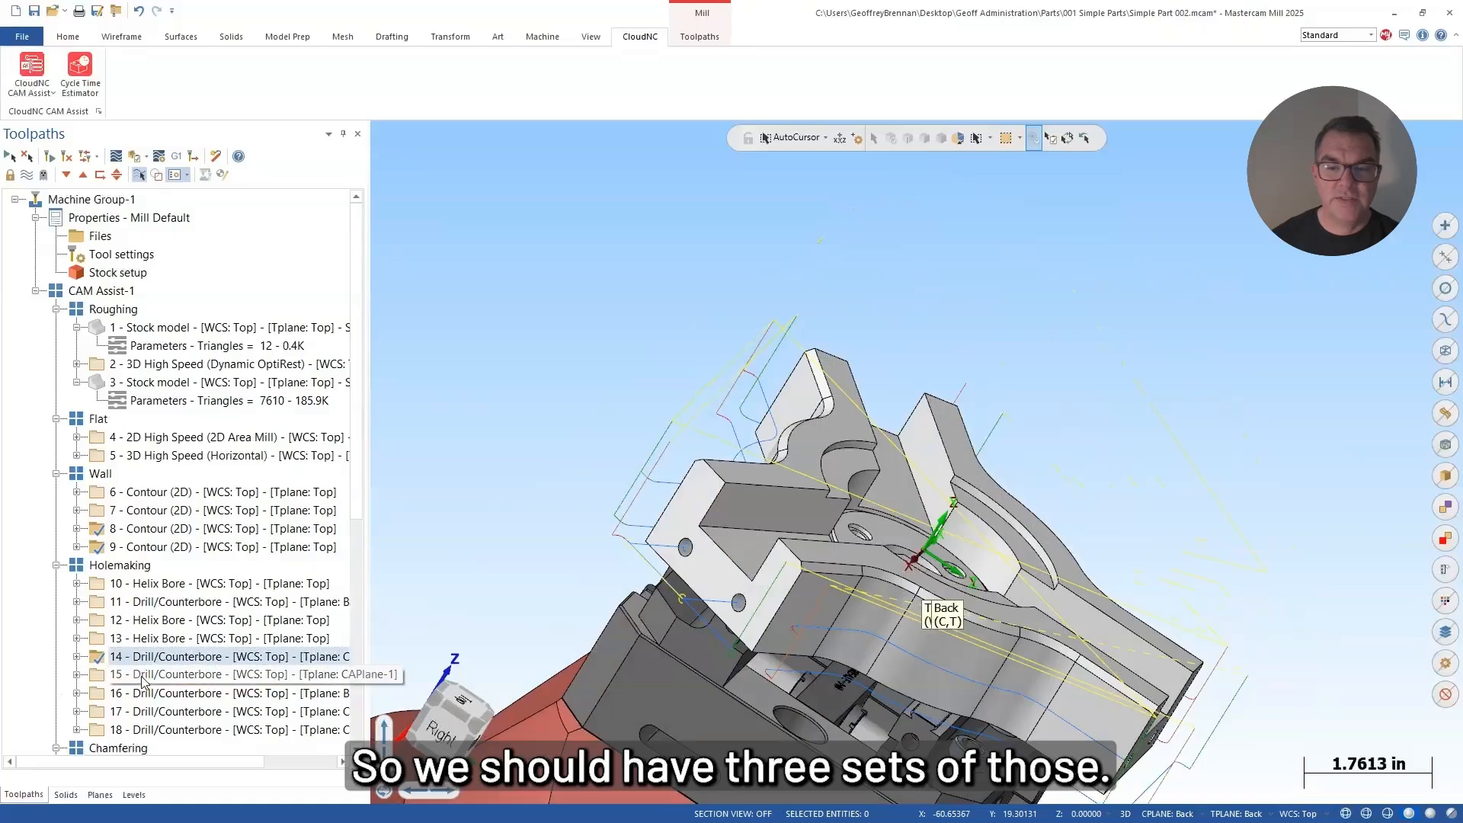
left_click(160, 692)
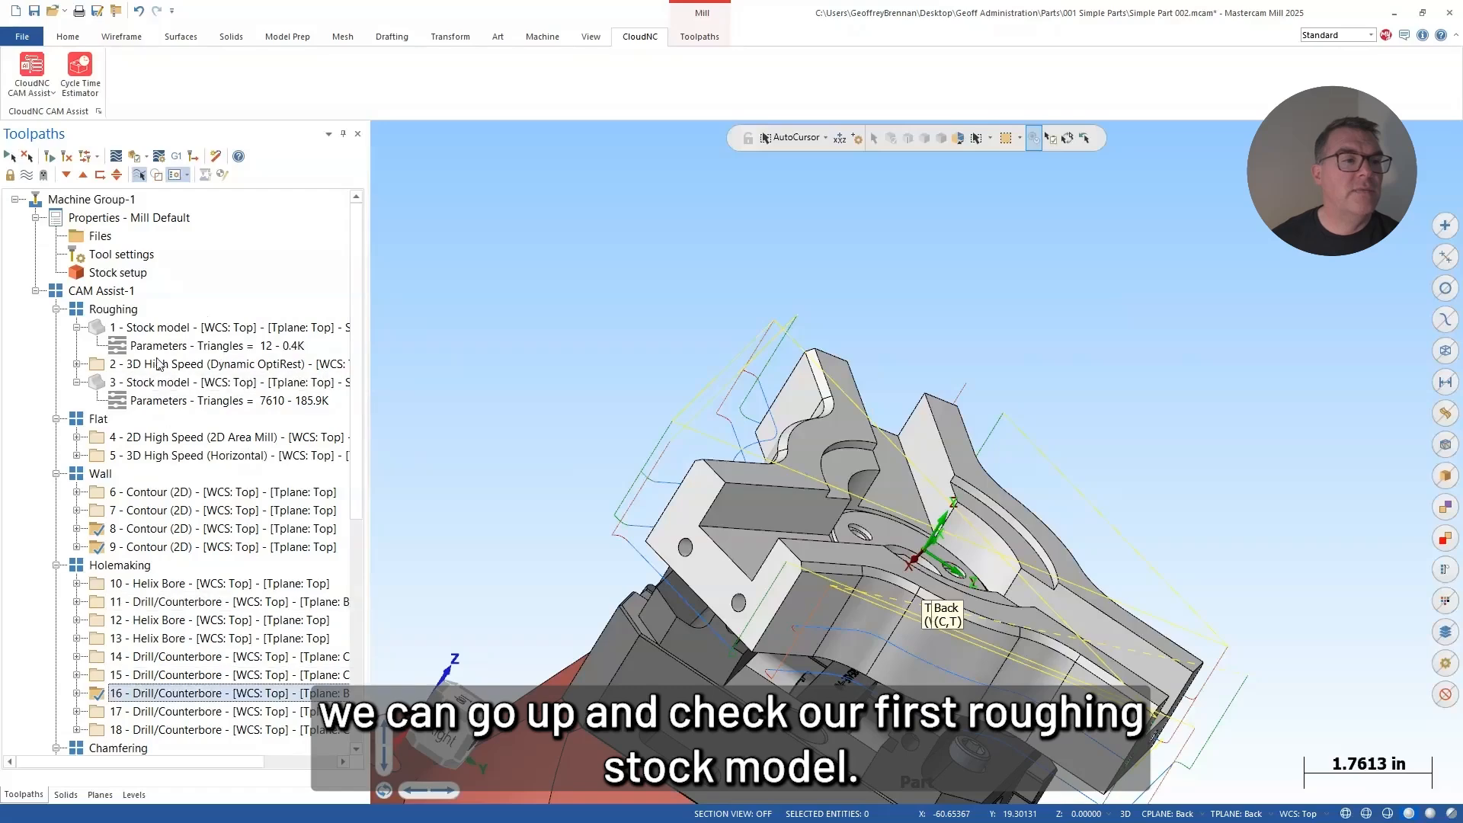
Step: Inspect stock model 3 from the Roughing group and the 2D Area Mill toolpath of operation 4
left_click(149, 382)
middle_click_drag(660, 464, 511, 448)
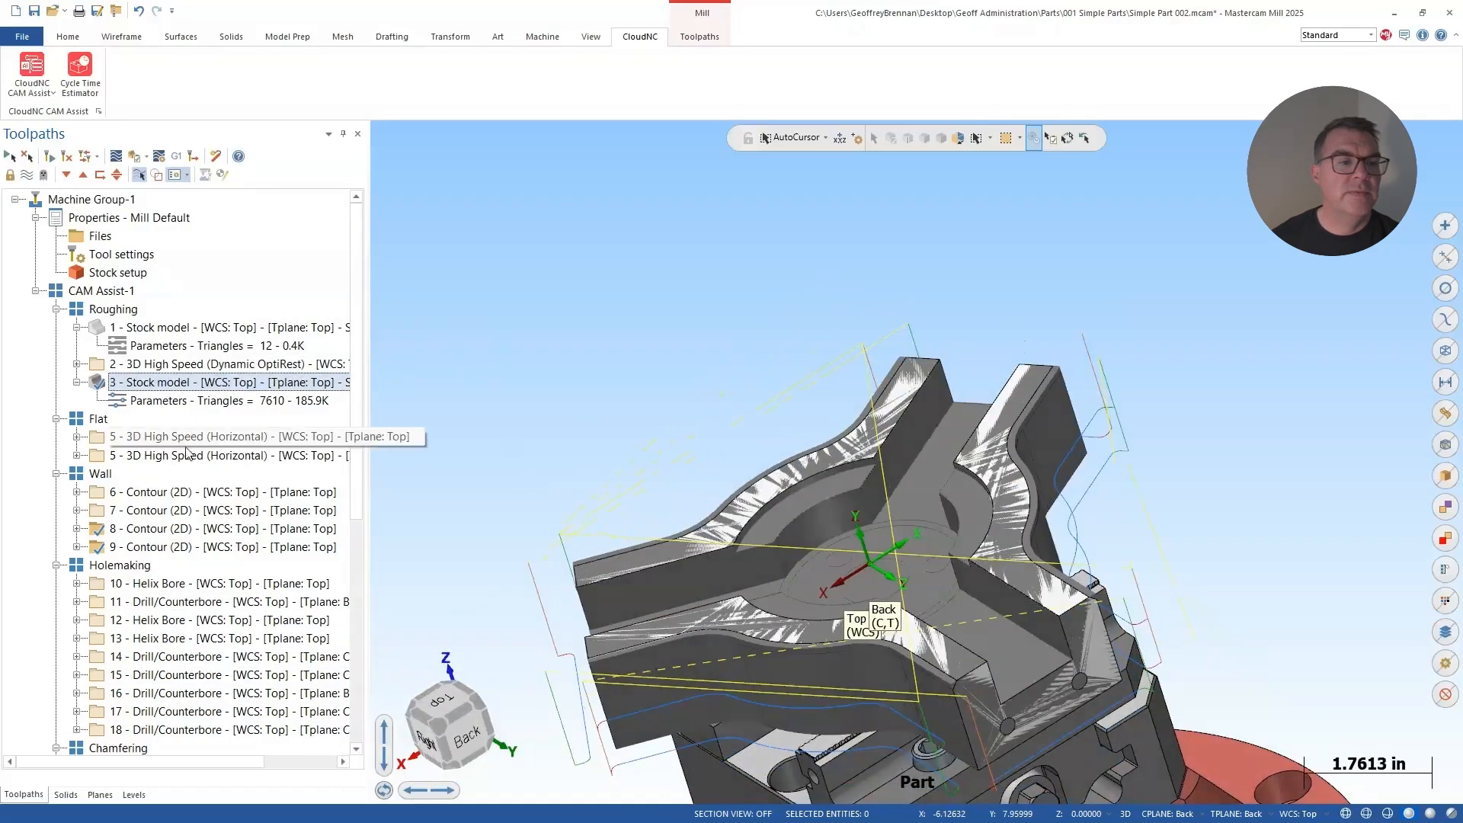
left_click(187, 437)
middle_click_drag(653, 437, 659, 526)
scroll(659, 526, "down", 2)
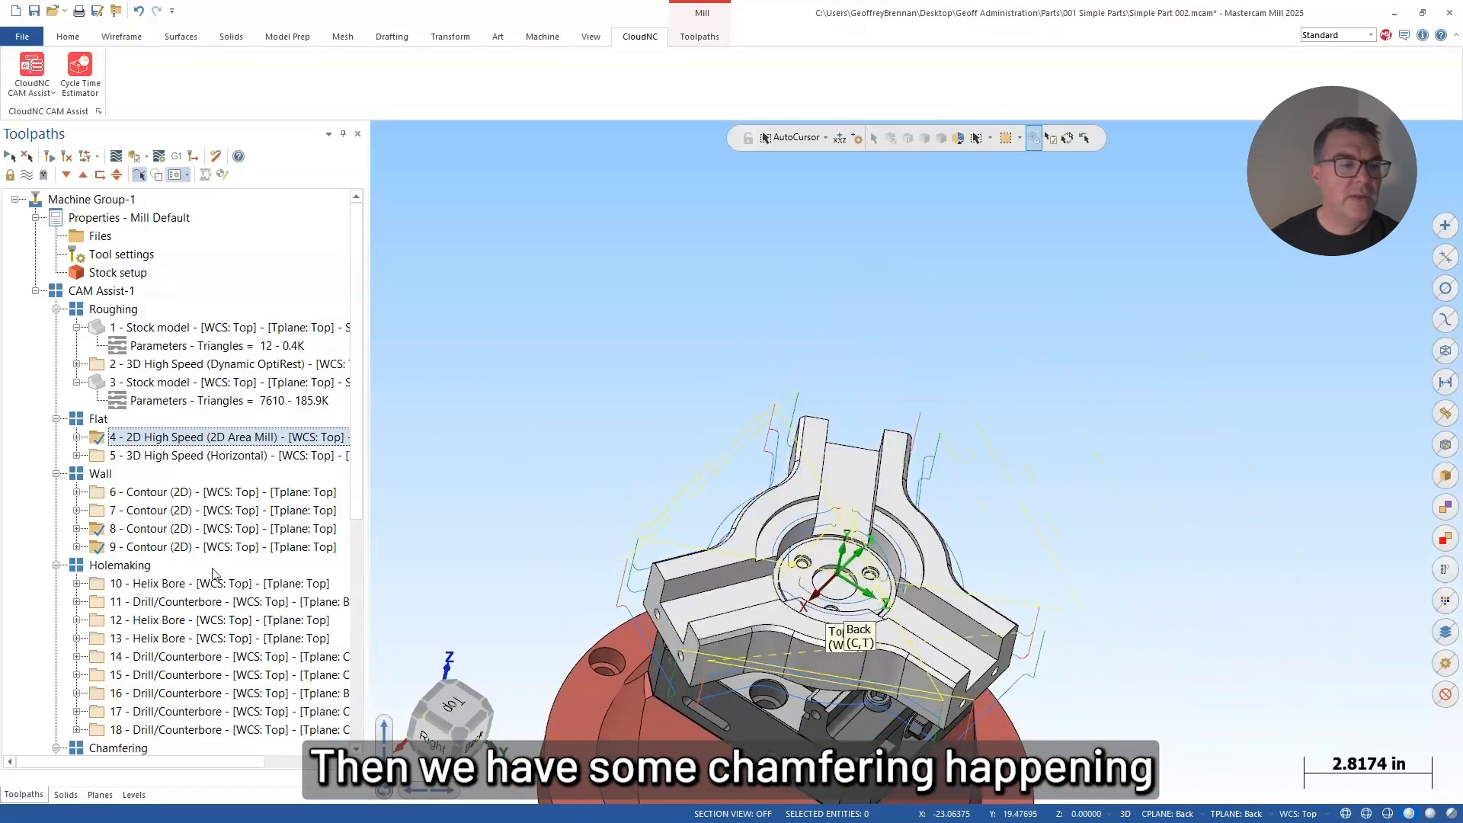
Step: Display the toolpath of Model Chamfer operation 19 in the Chamfering group
scroll(183, 534, "down", 6)
left_click(172, 437)
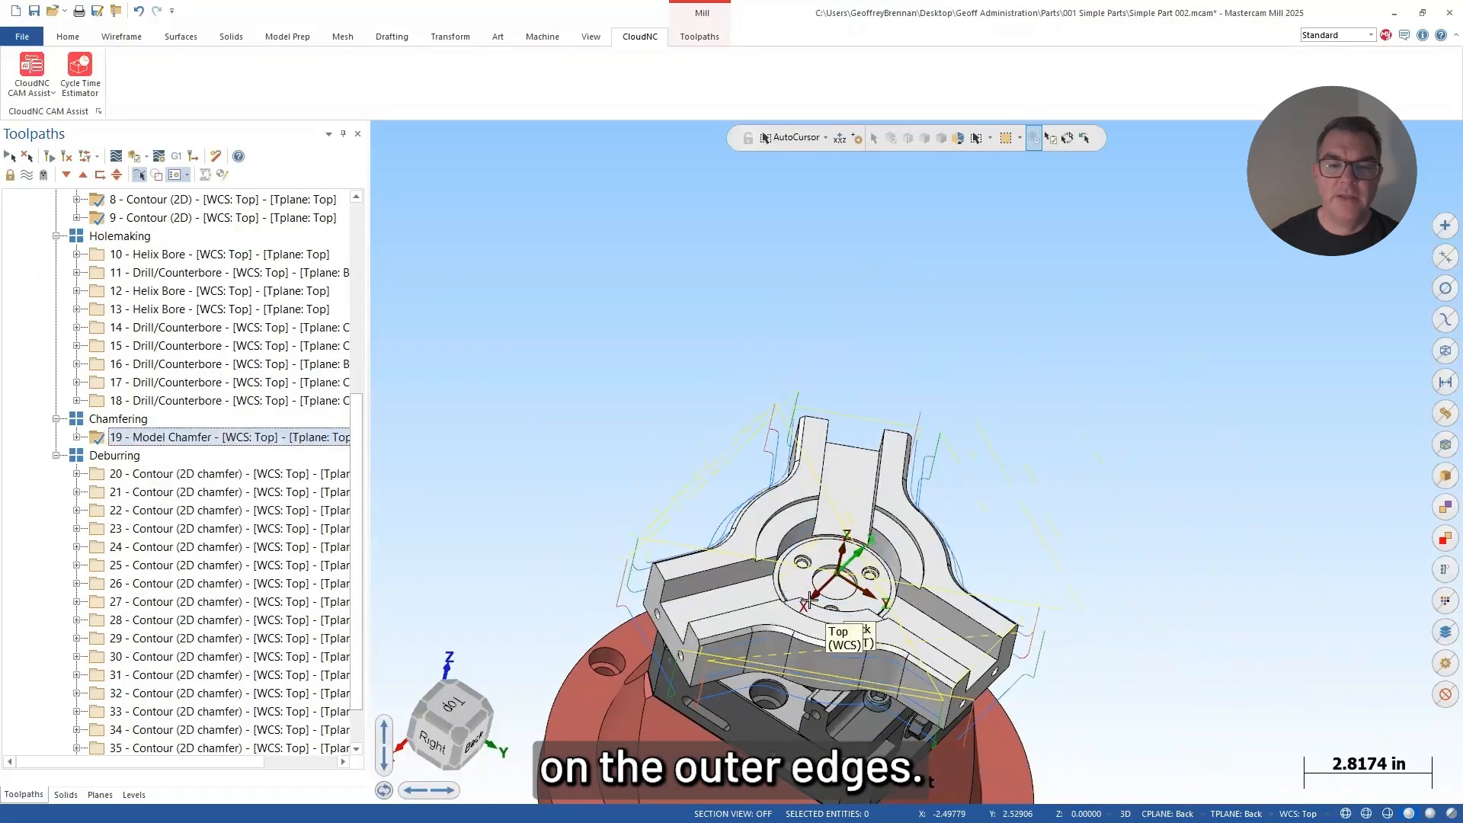
Step: Display only the toolpath of Model Chamfer operation 19 and inspect it along the part's outer edges
scroll(754, 612, "up", 3)
scroll(753, 612, "up", 1)
middle_click_drag(686, 635, 640, 618)
scroll(156, 327, "up", 3)
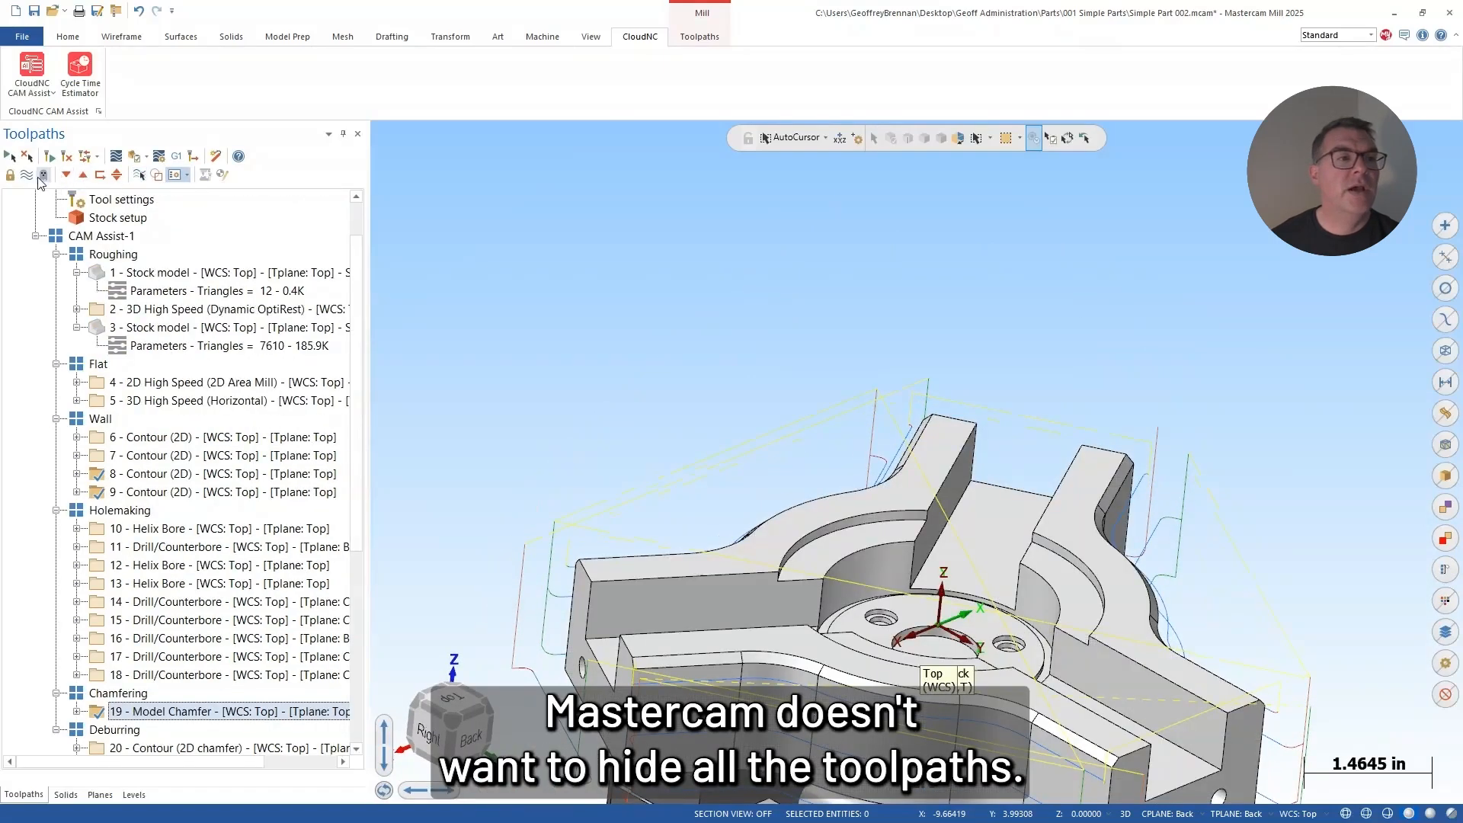
left_click(118, 236)
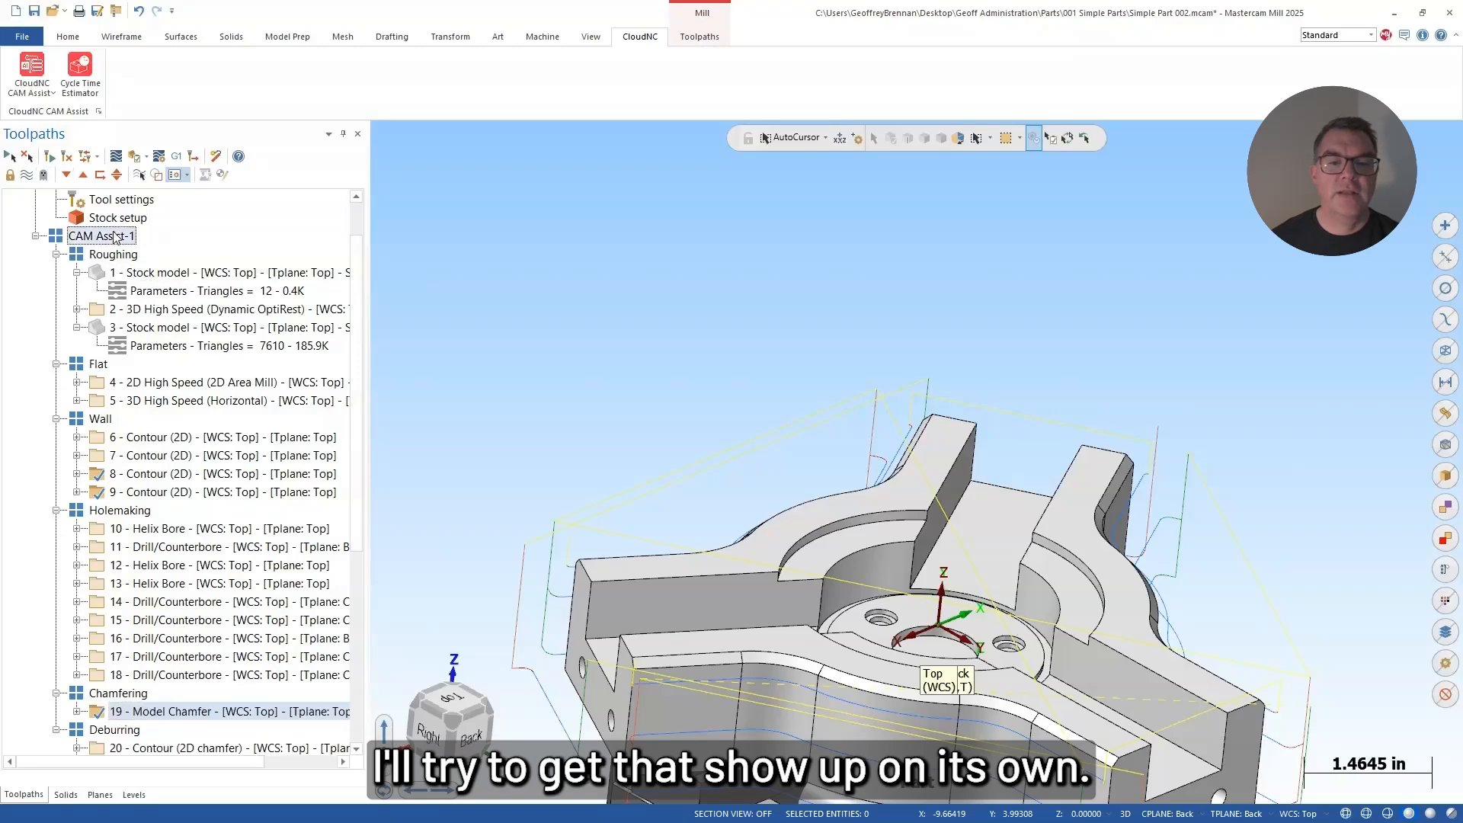
left_click(141, 176)
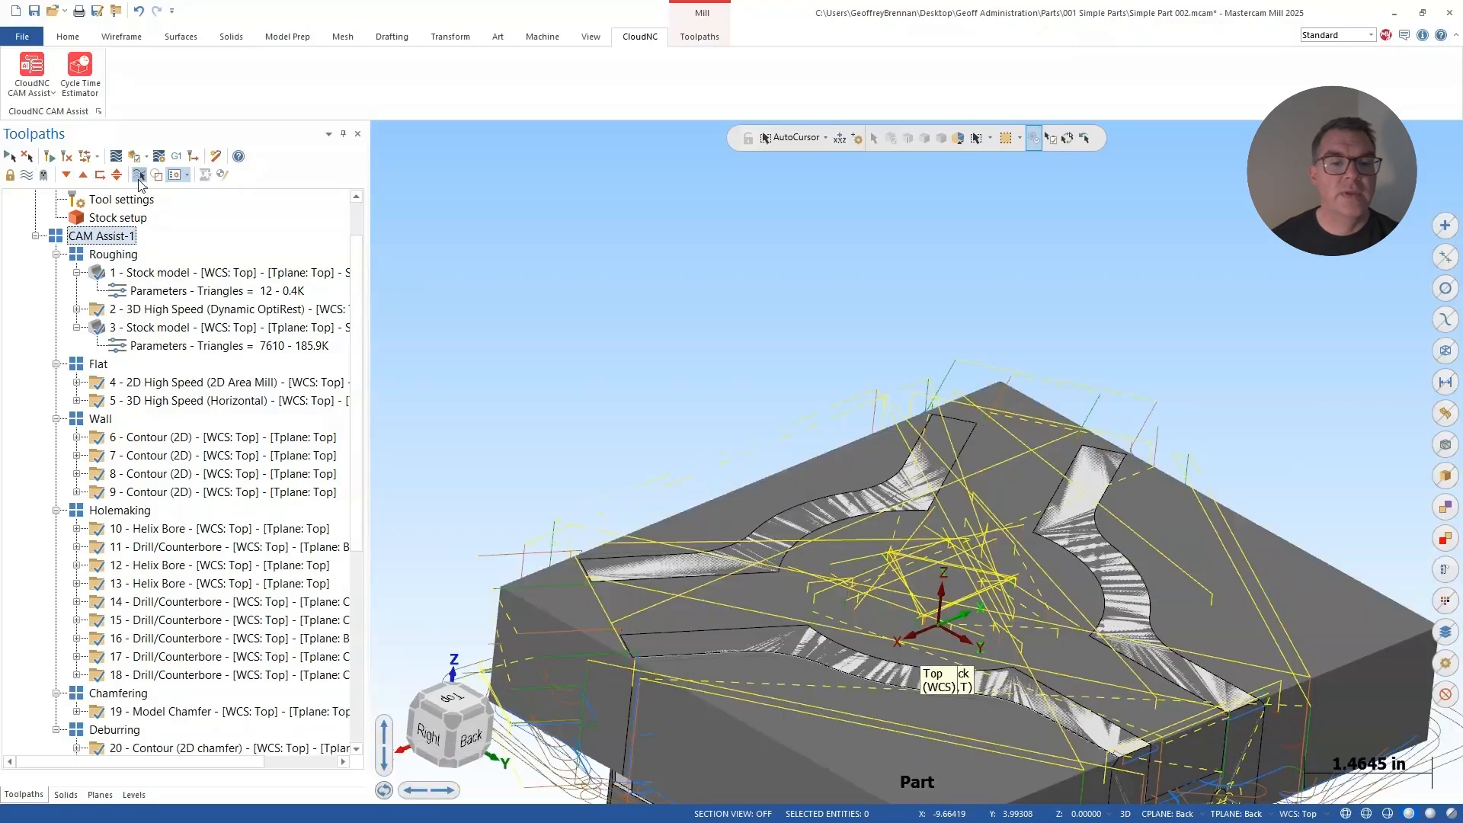
left_click(154, 711)
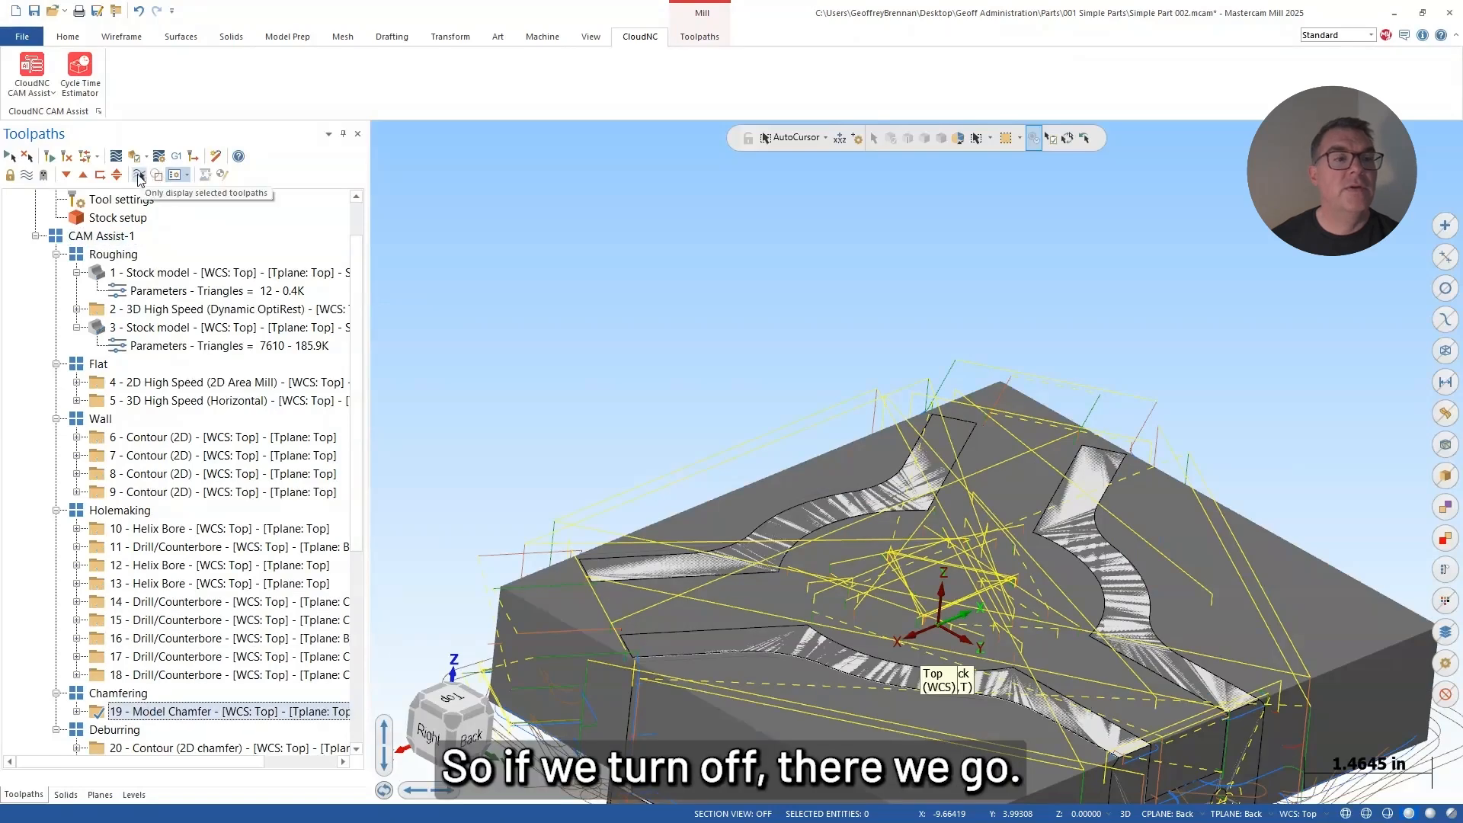
left_click(142, 175)
middle_click_drag(748, 504, 730, 689)
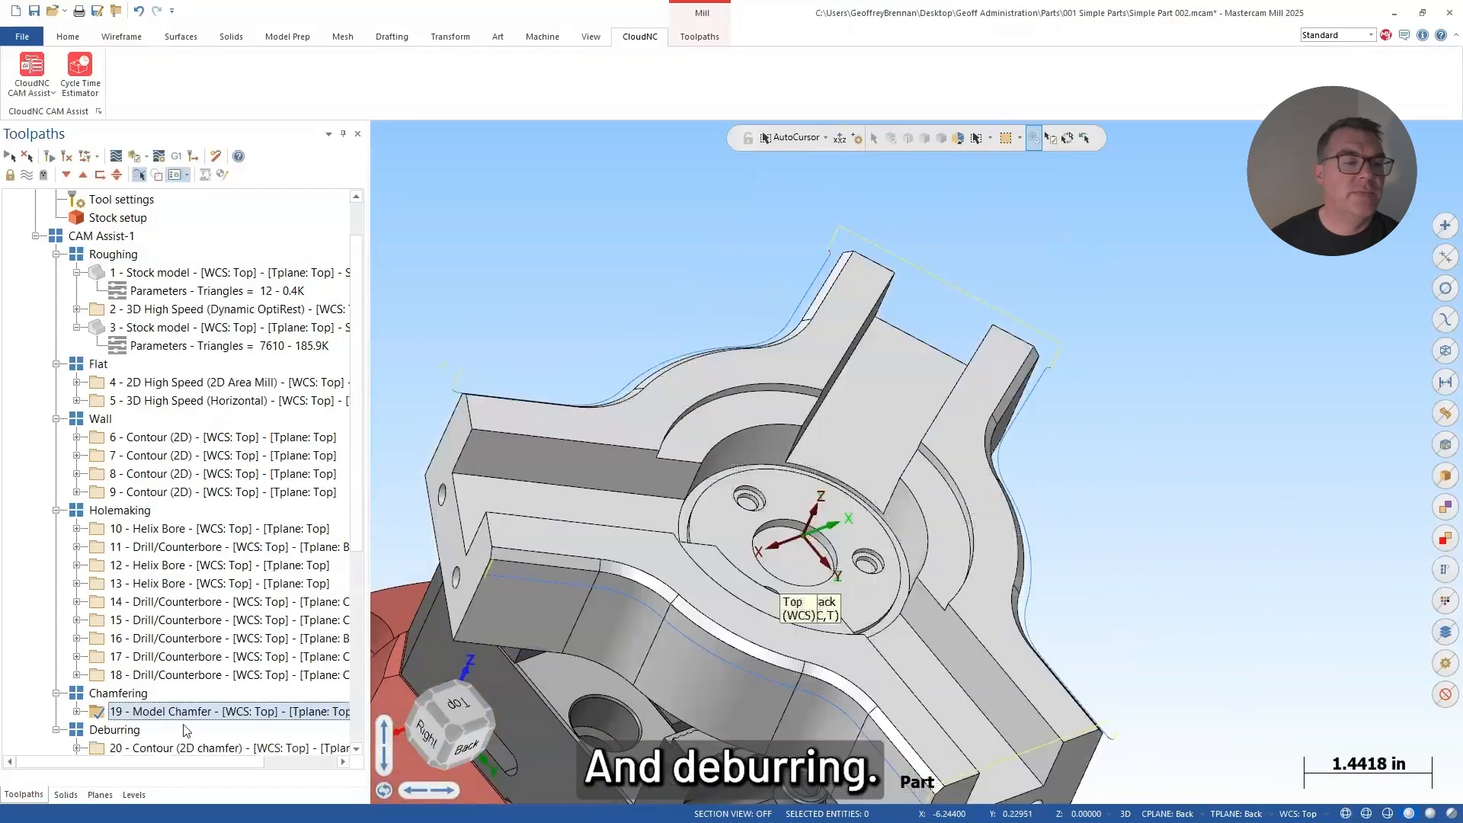
Step: Display the toolpaths of the Deburring group and inspect them around the part's edges
left_click(115, 730)
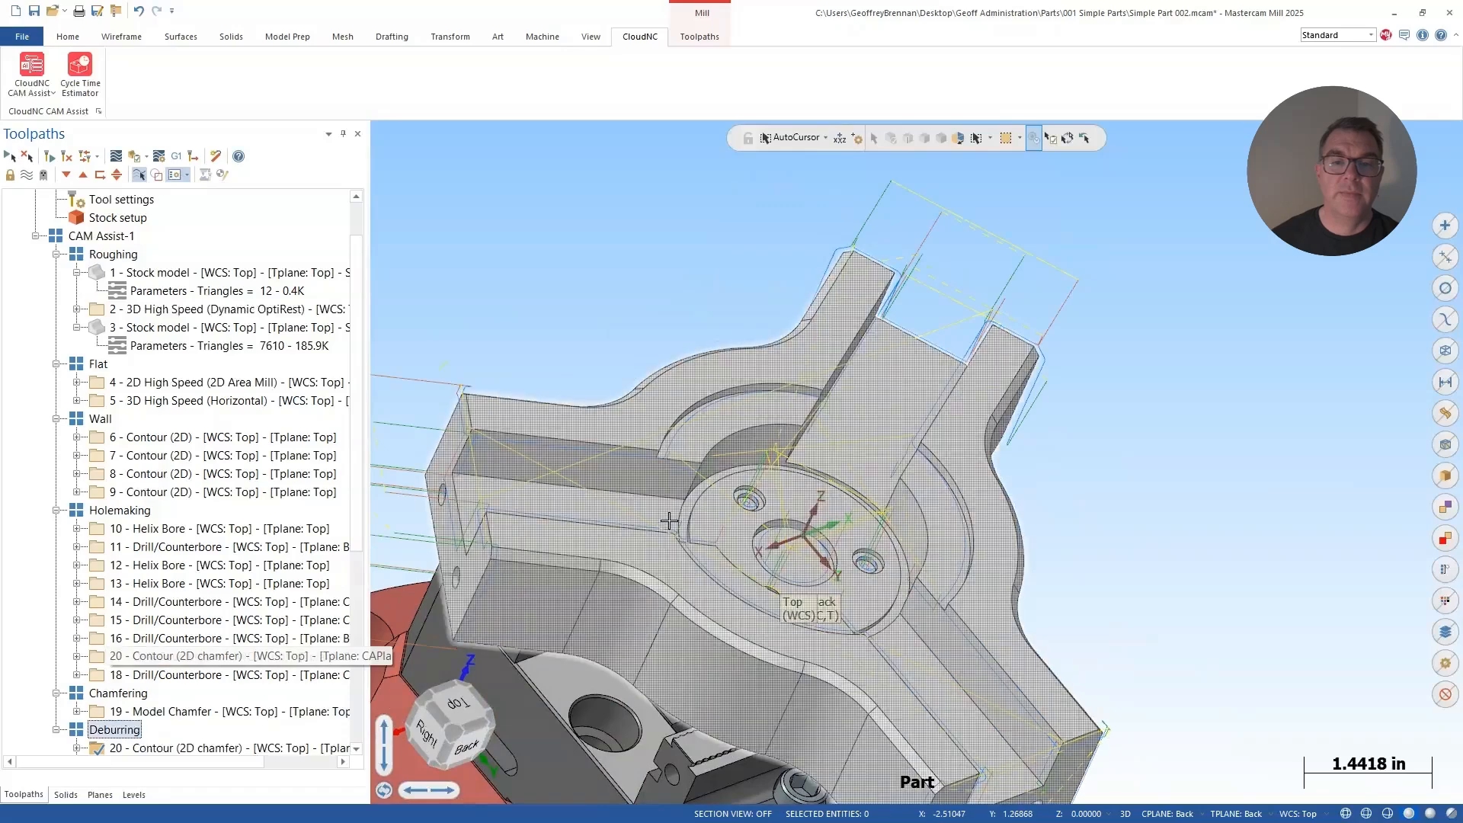
middle_click_drag(712, 376, 635, 380)
scroll(646, 480, "up", 3)
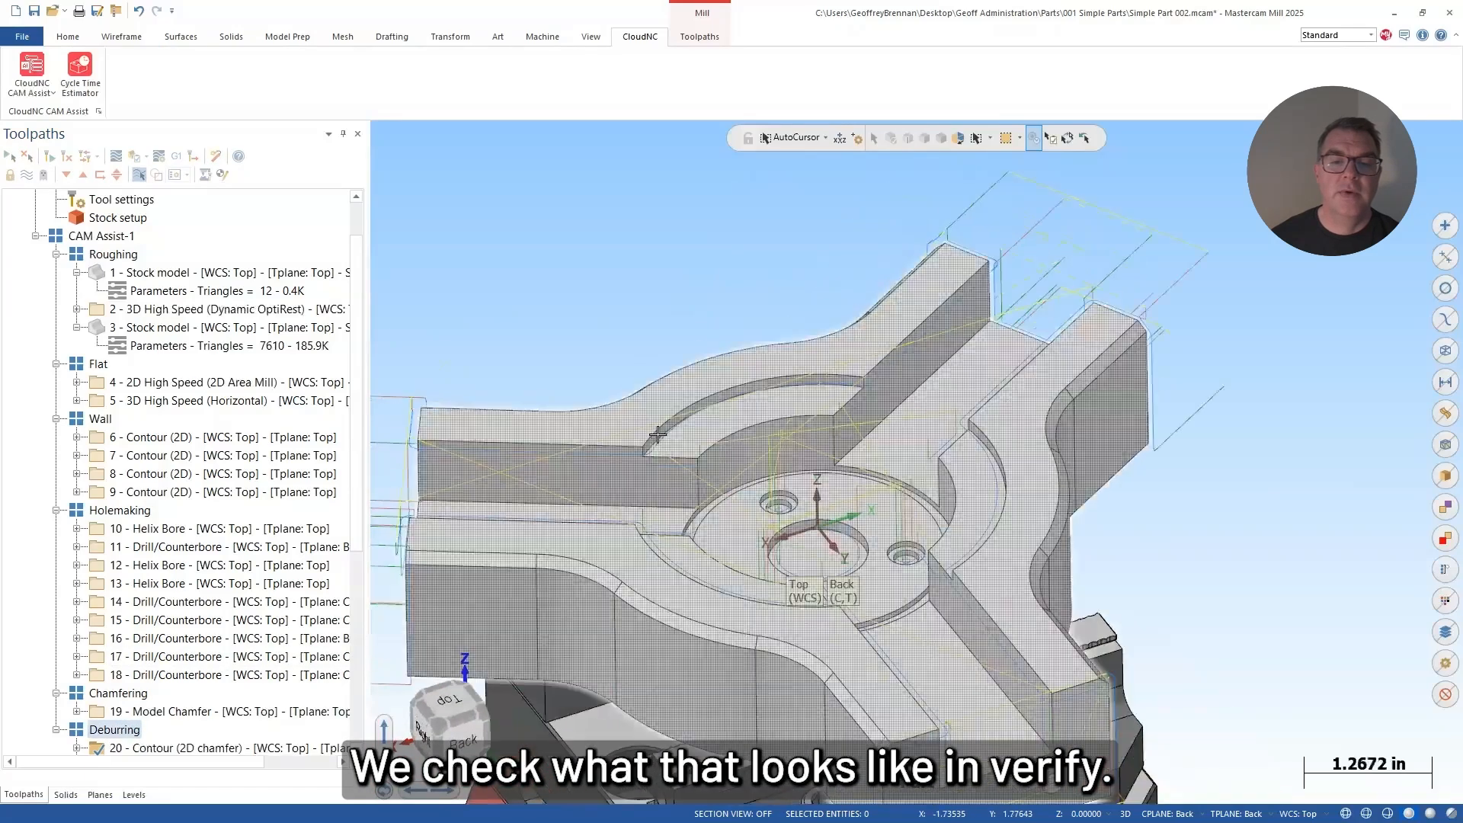
scroll(647, 486, "down", 4)
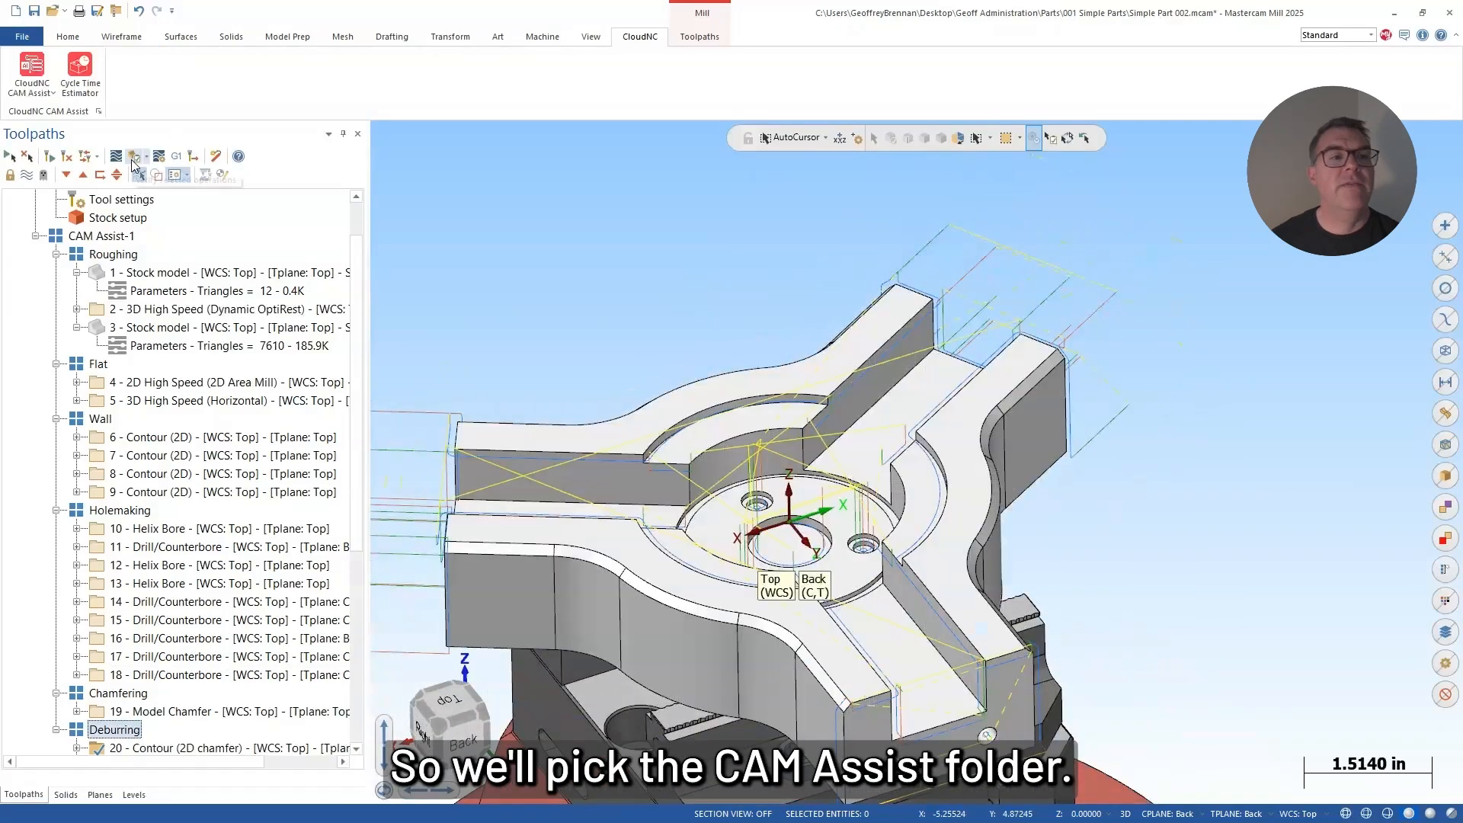
Step: Run the Verify simulation of all CAM Assist-1 operations on the three-armed part
left_click(113, 235)
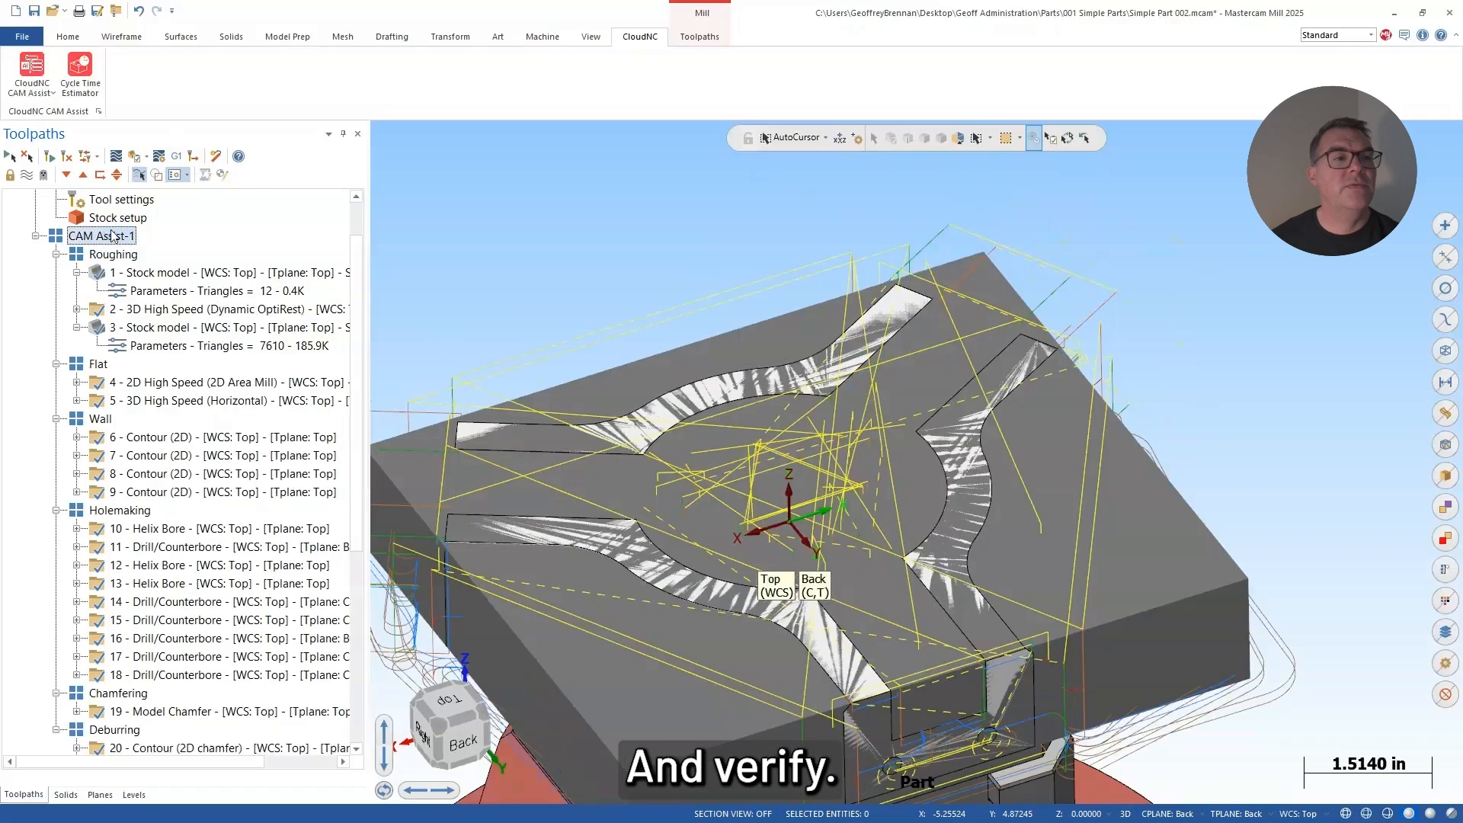
left_click(136, 156)
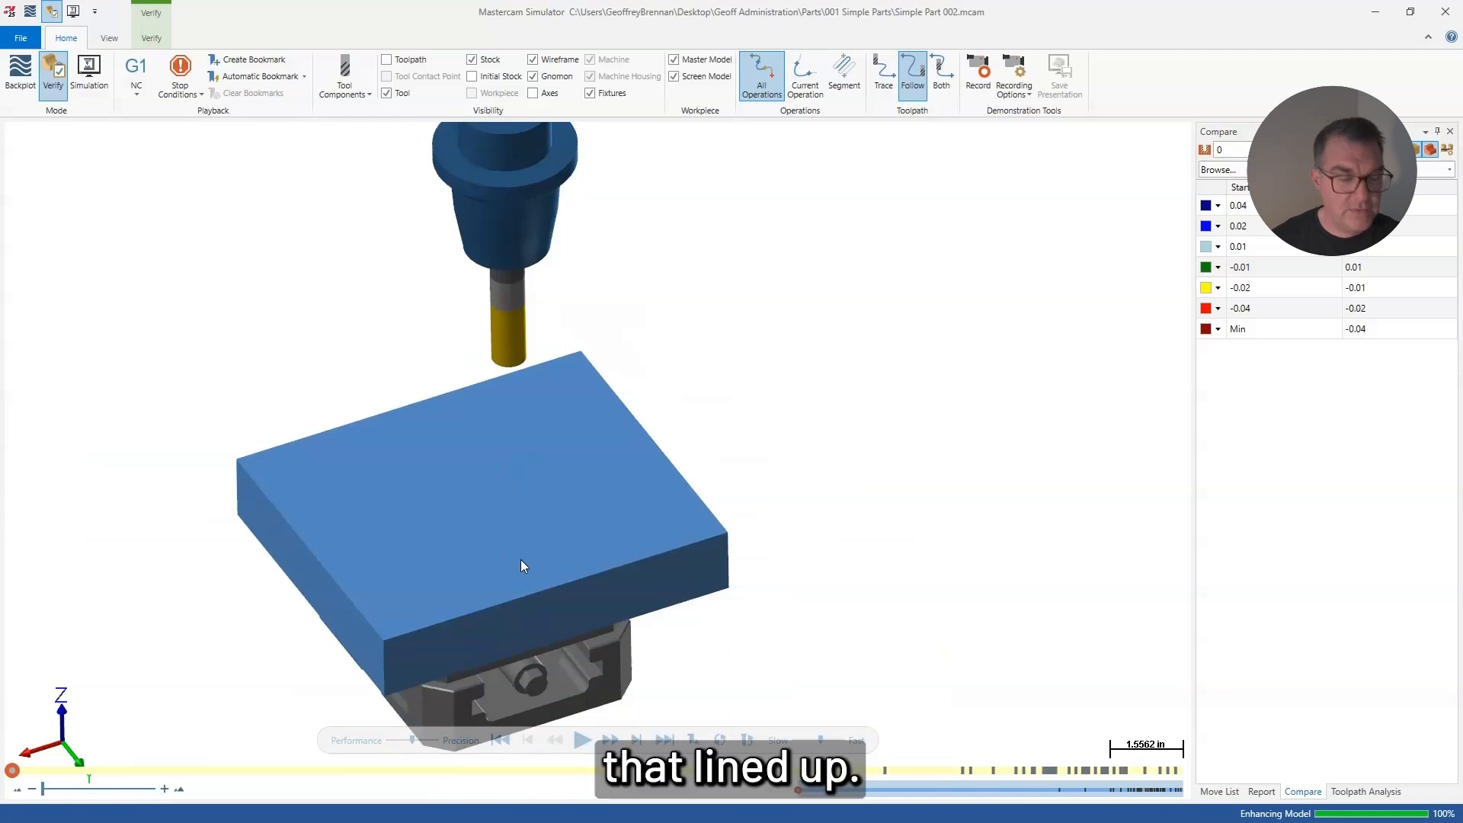
middle_click_drag(520, 559, 642, 469)
scroll(616, 521, "up", 3)
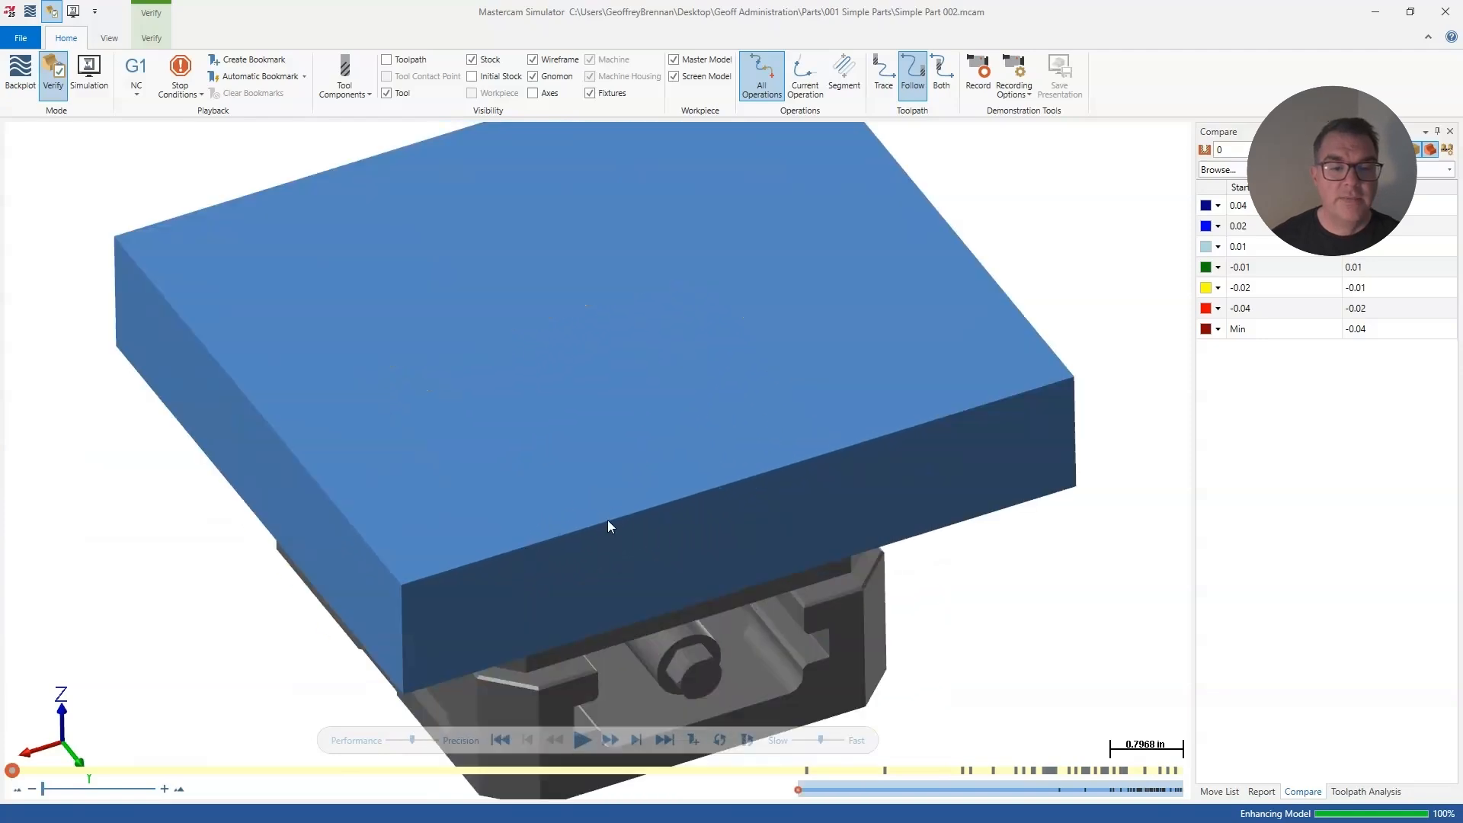
scroll(606, 520, "down", 1)
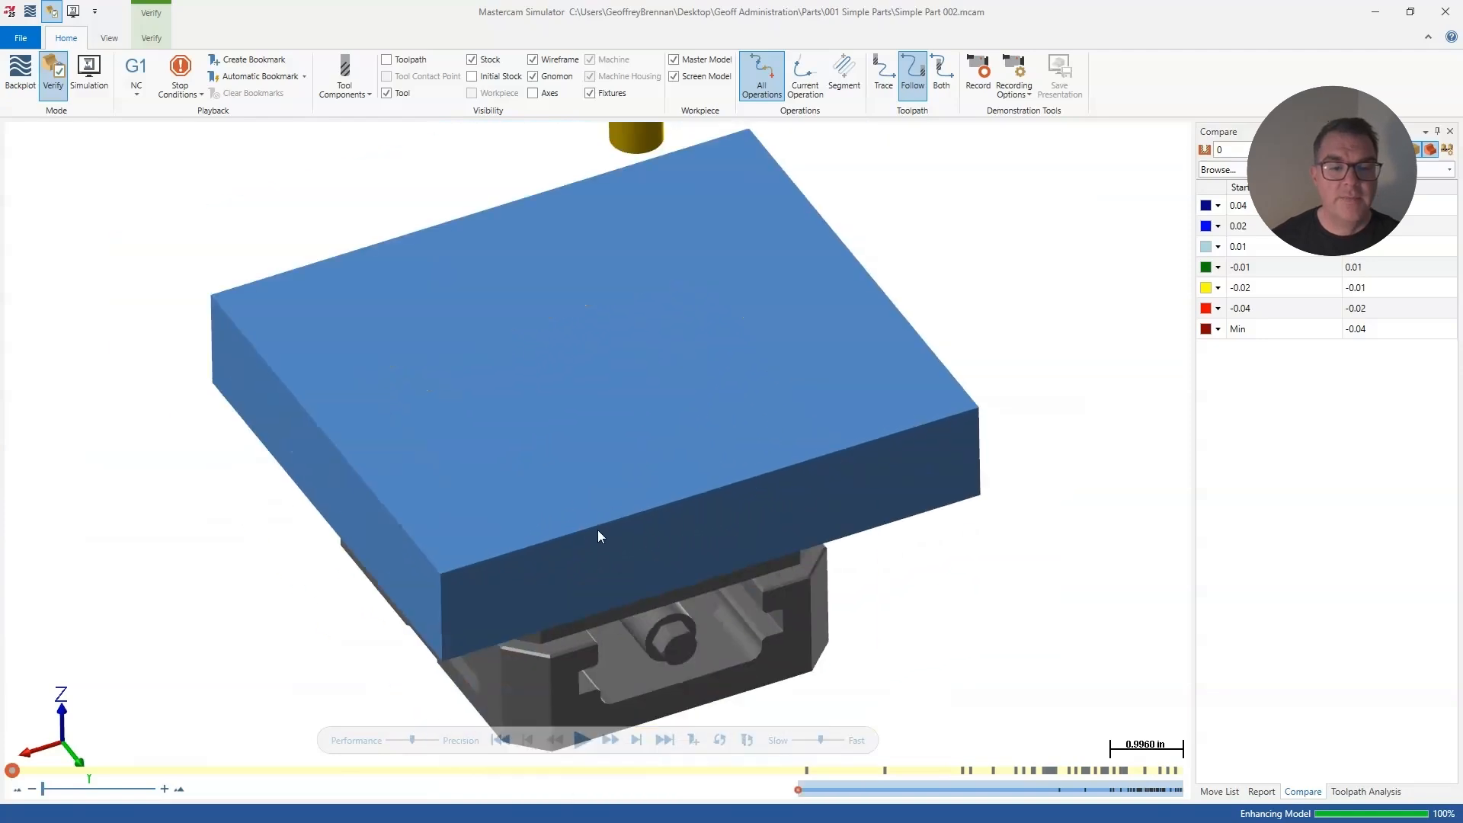
left_click(584, 738)
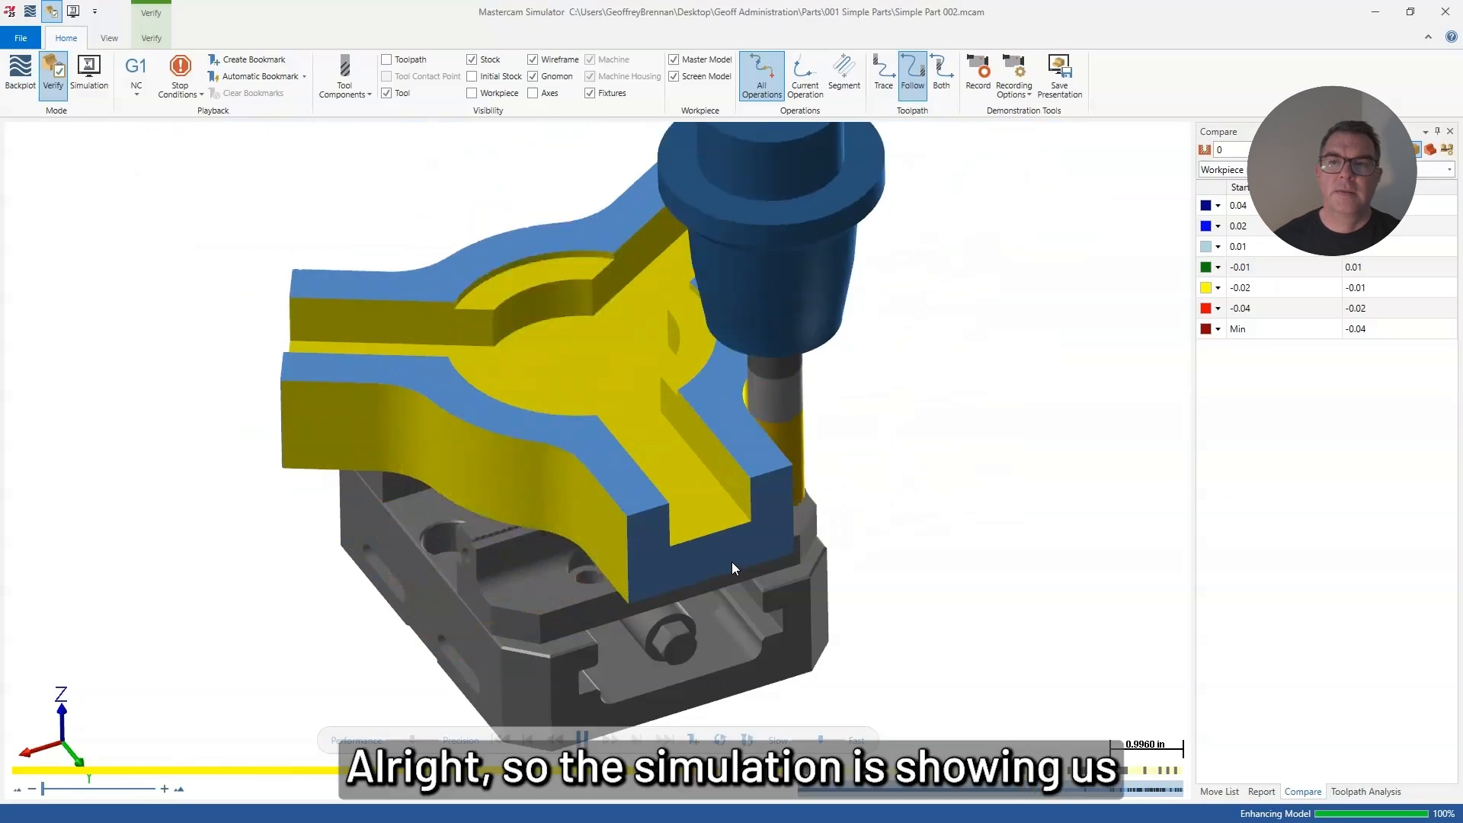
Step: Compare the machined stock with the part model, inspect the color-coded deviations and close the simulator
middle_click_drag(568, 301, 565, 345)
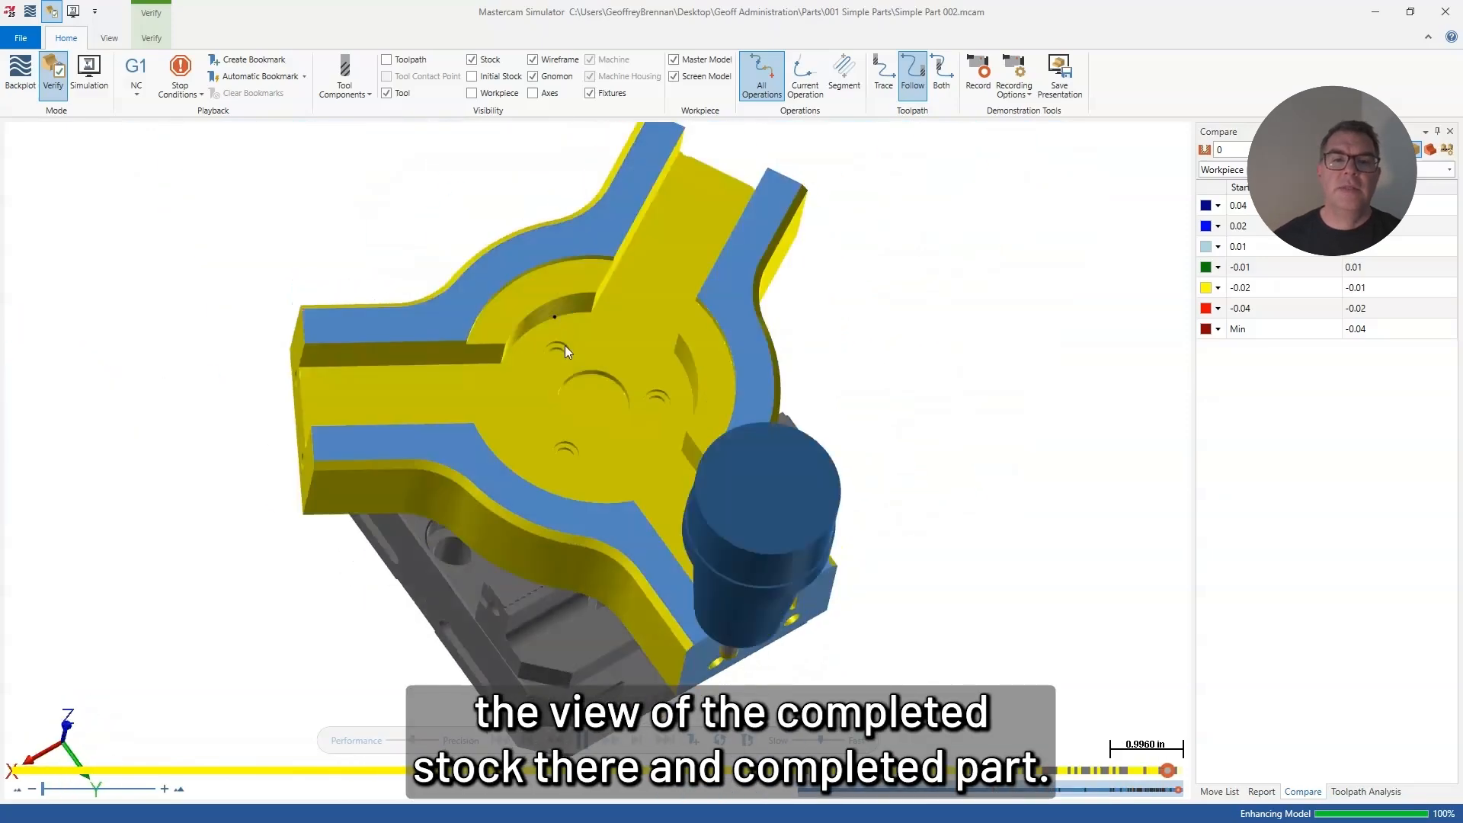
left_click(1298, 150)
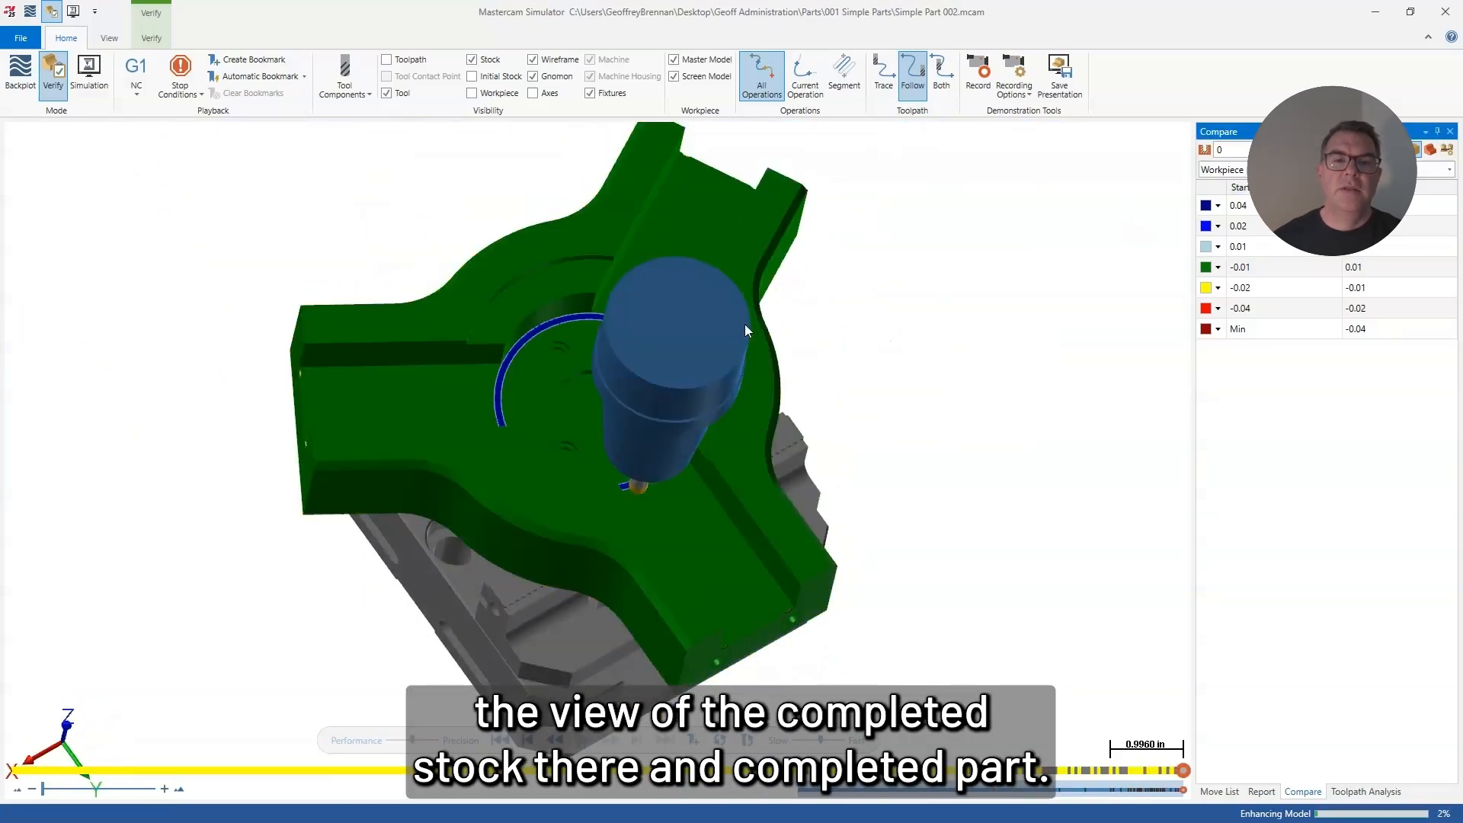
middle_click_drag(746, 329, 801, 335)
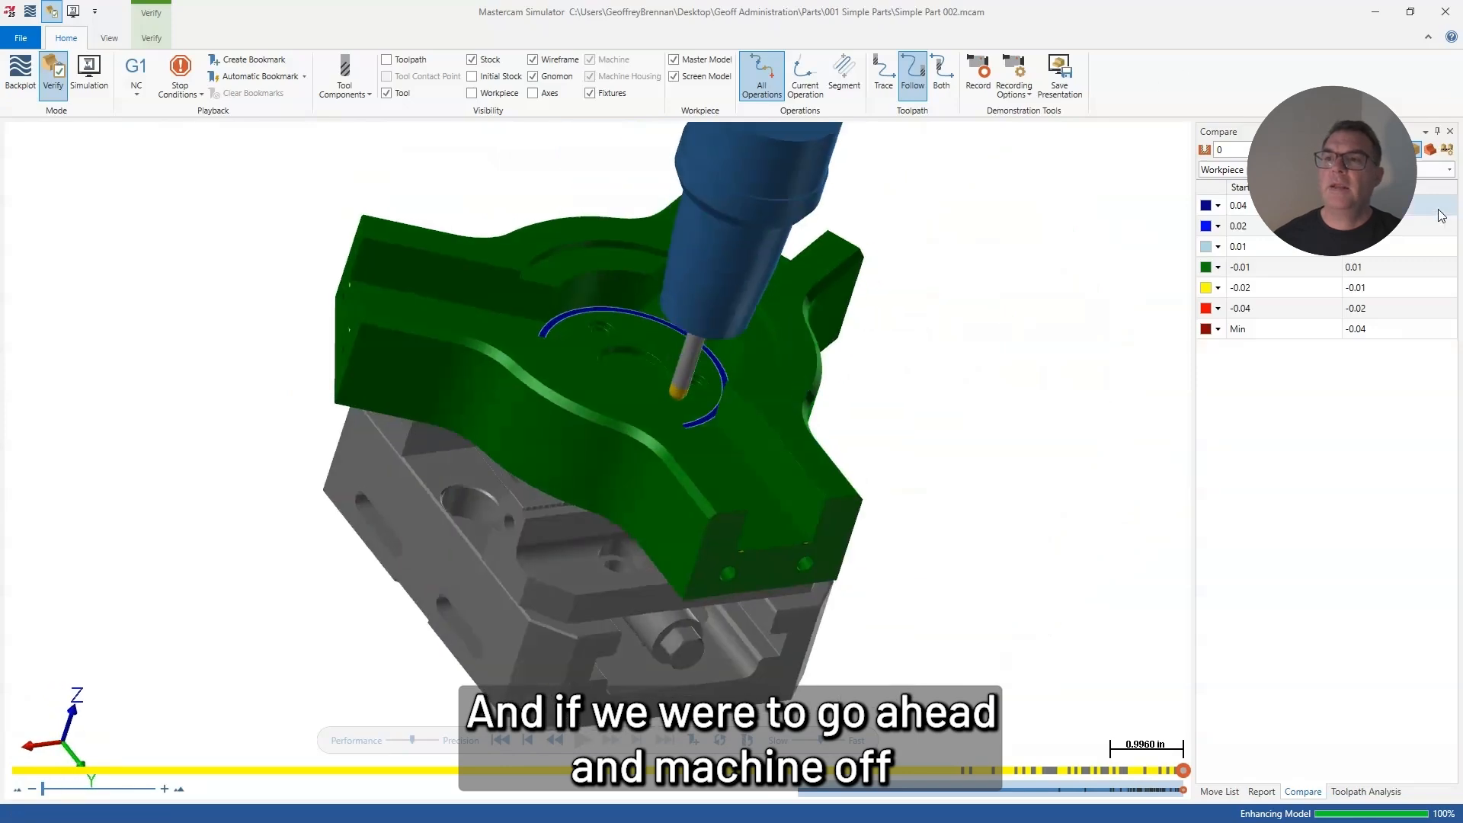
left_click(1445, 12)
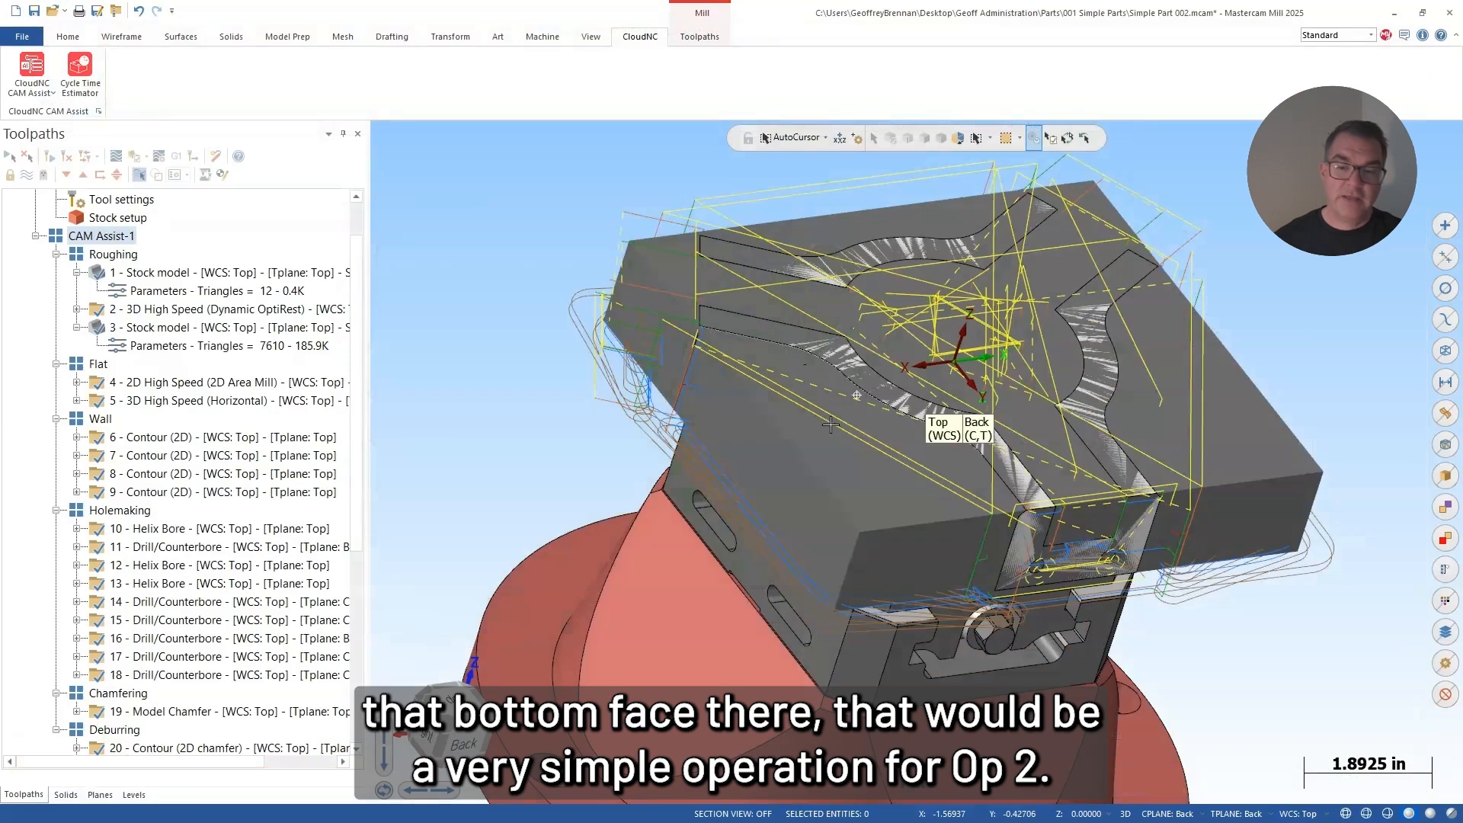
middle_click_drag(831, 425, 804, 476)
middle_click_drag(987, 490, 642, 479, "shift")
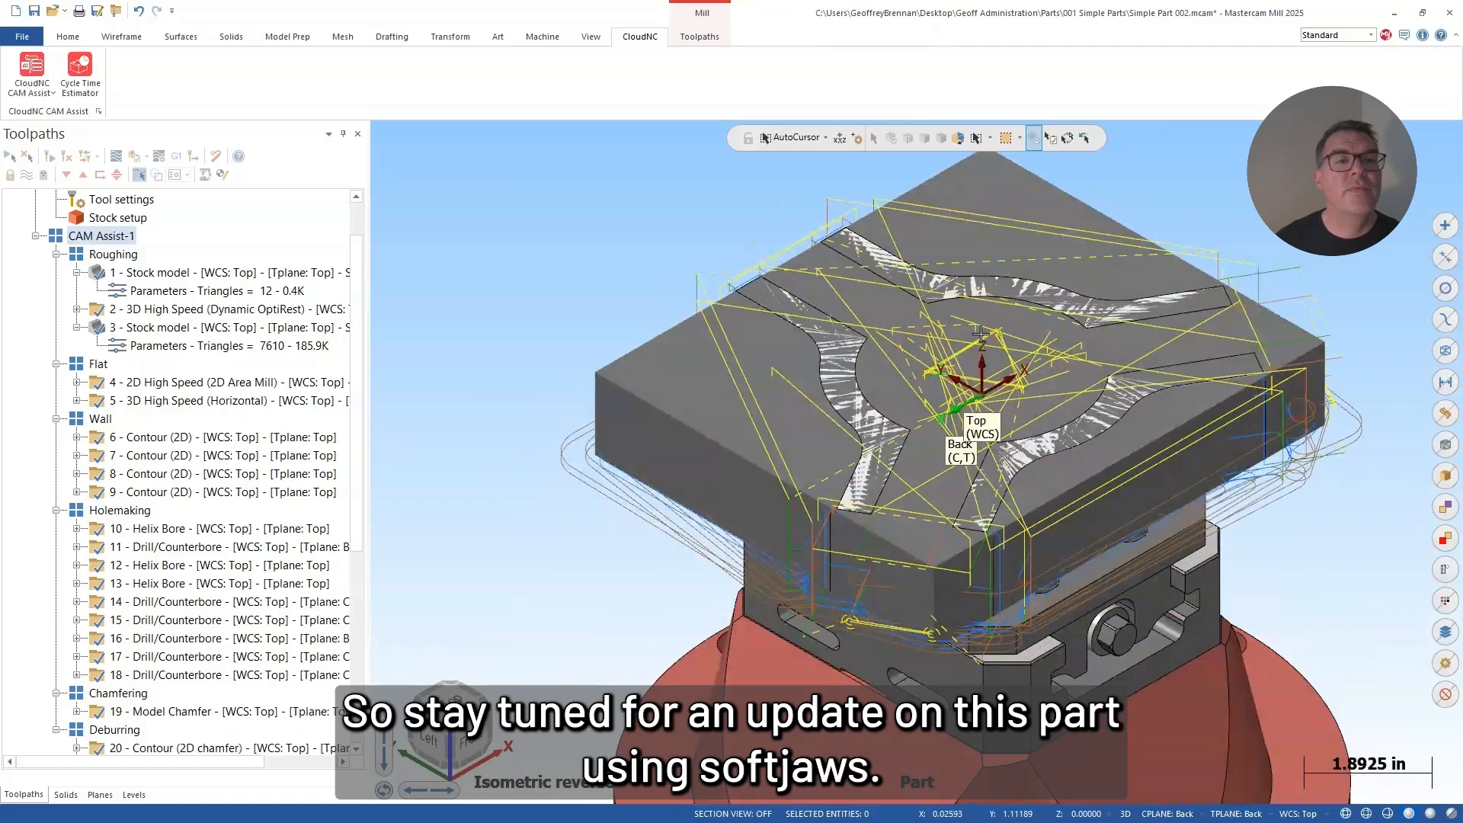
middle_click_drag(901, 268, 846, 242)
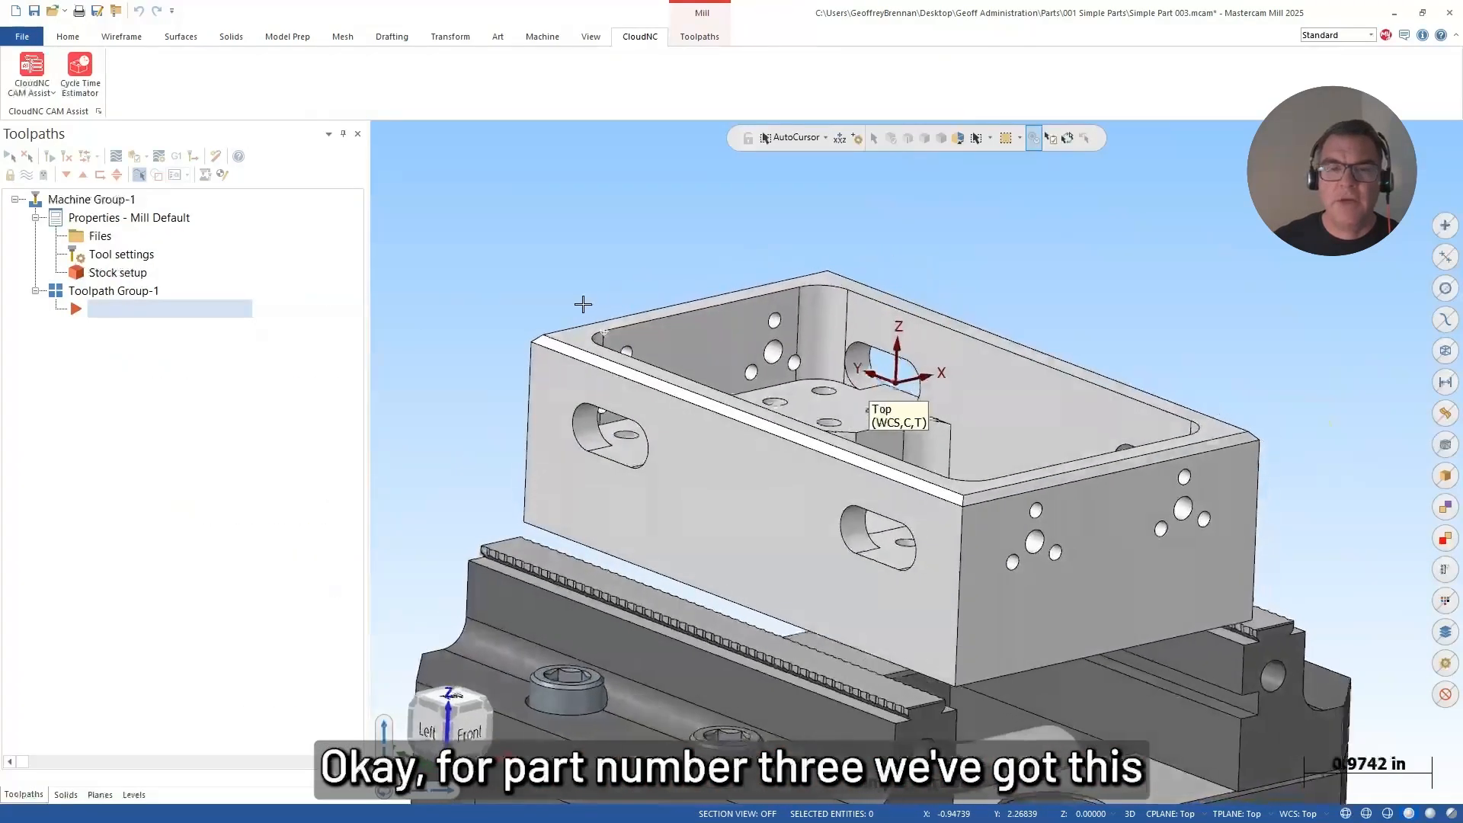
Step: Inspect the rectangular box part in its vise and start CloudNC CAM Assist for it
scroll(608, 456, "down", 2)
middle_click_drag(662, 495, 579, 458)
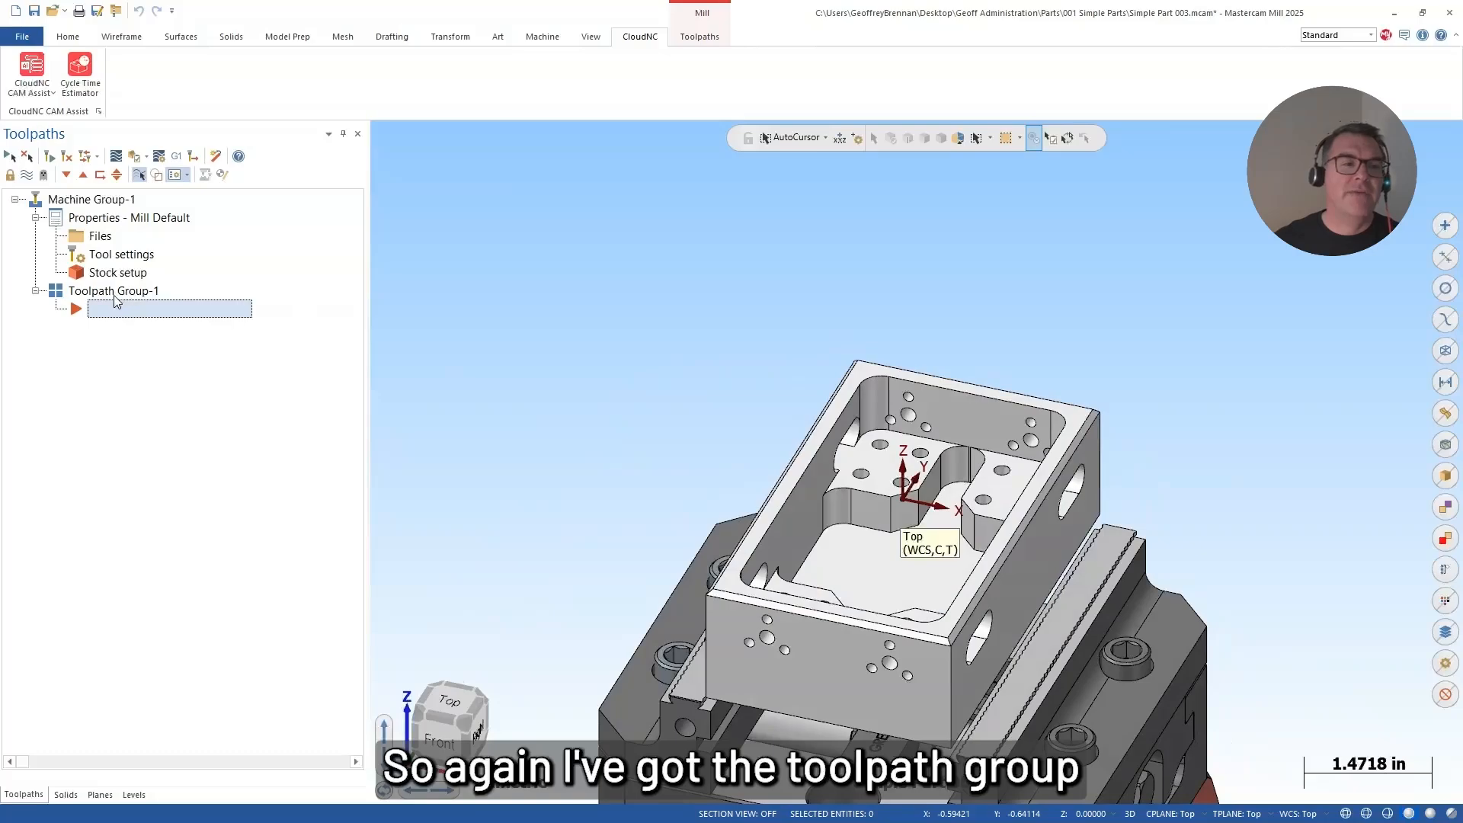
middle_click_drag(803, 399, 753, 488)
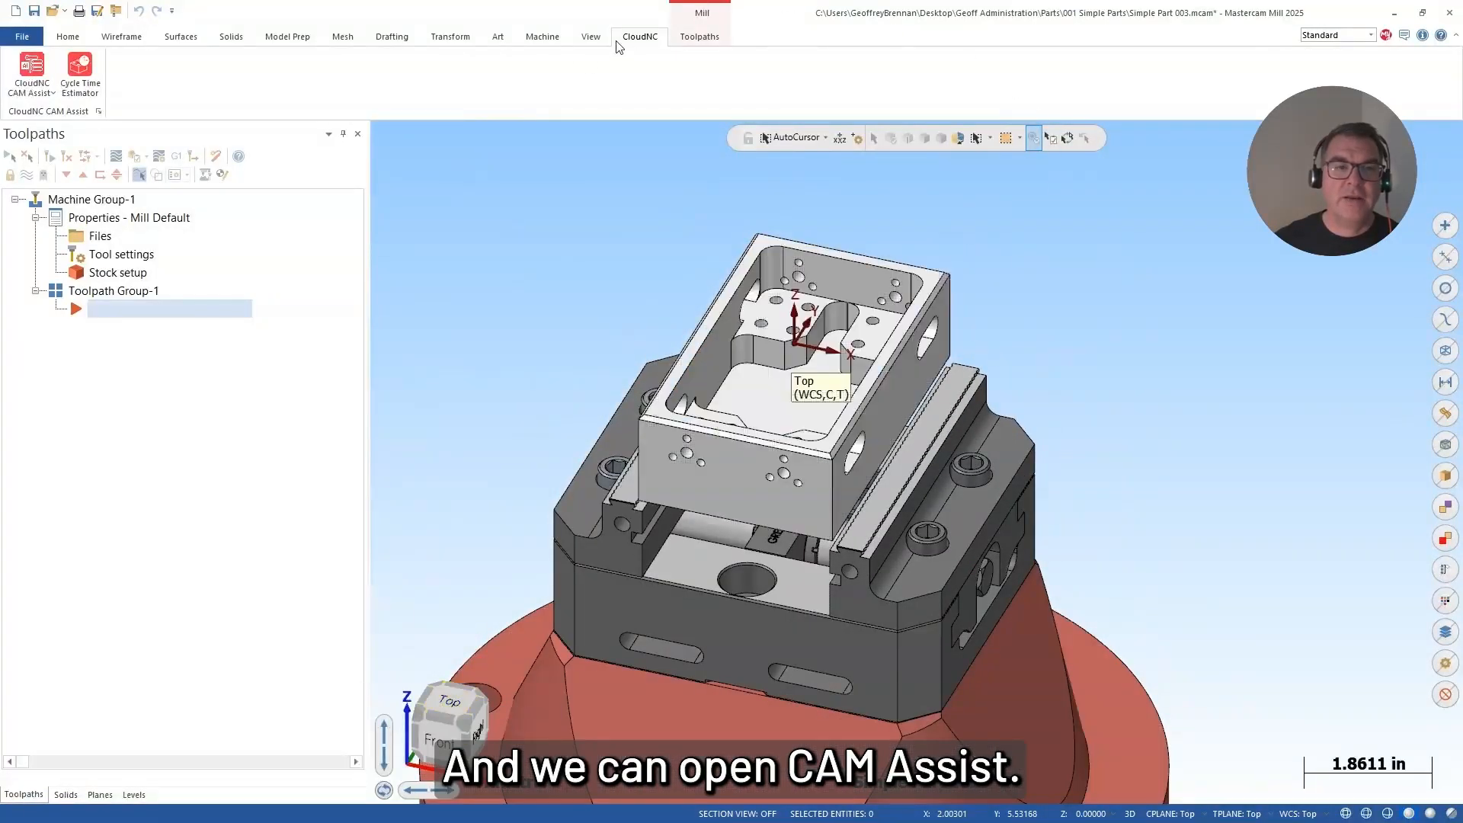
left_click(32, 80)
left_click(55, 122)
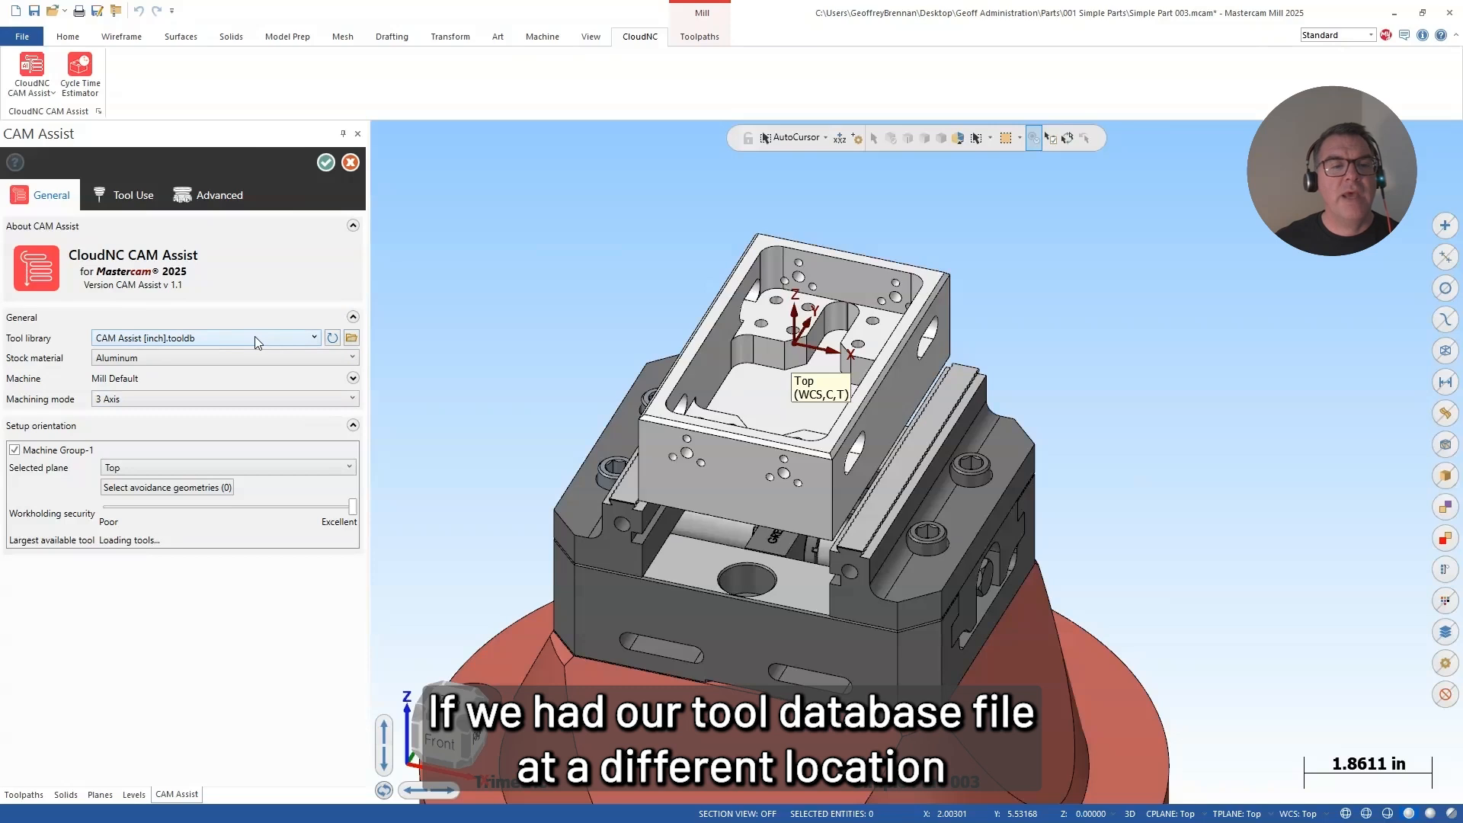
Step: Look through the folders available as a tool library location and exit without choosing one
left_click(351, 337)
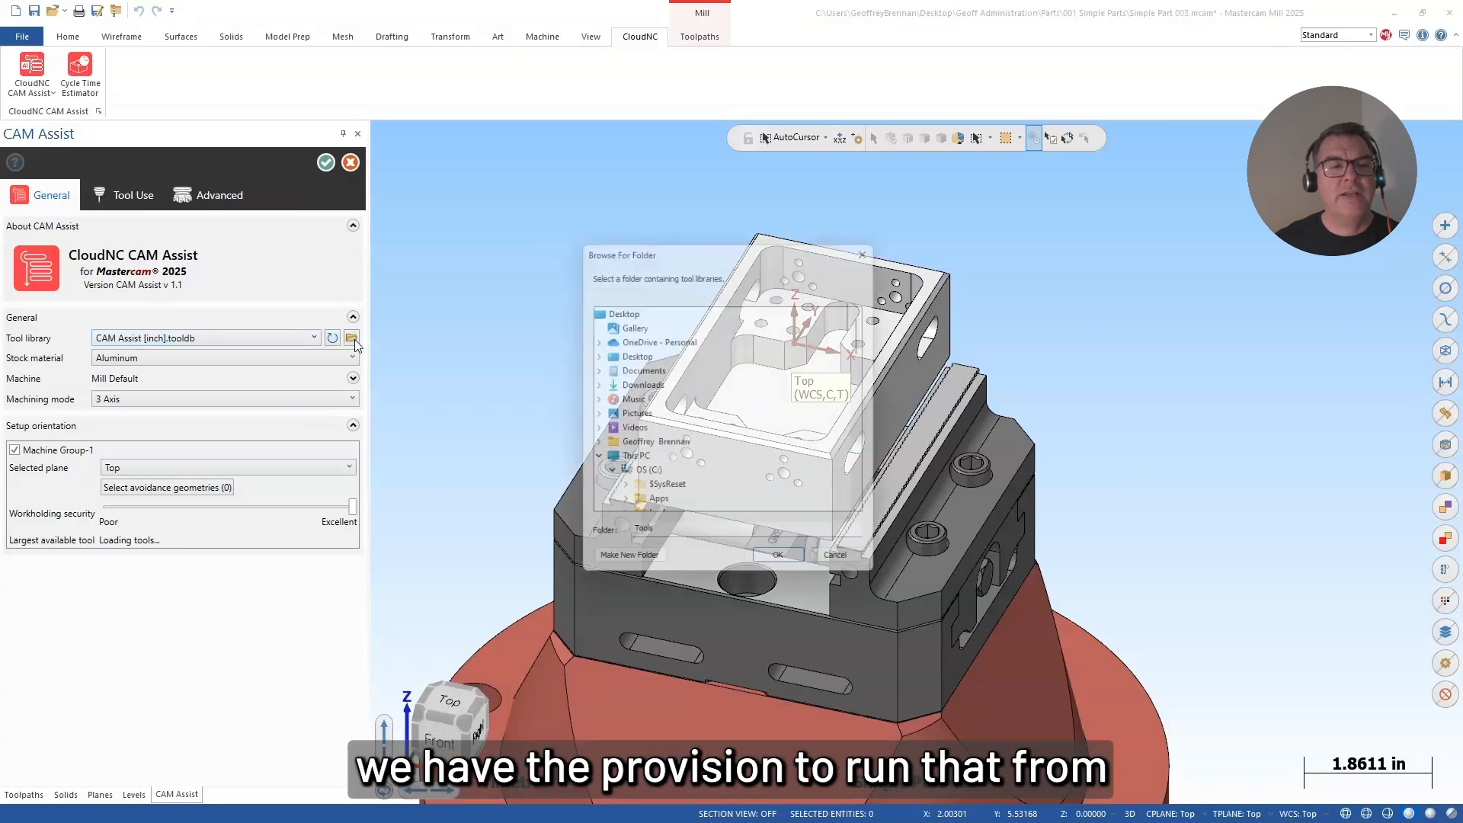
scroll(673, 434, "up", 2)
scroll(674, 427, "up", 1)
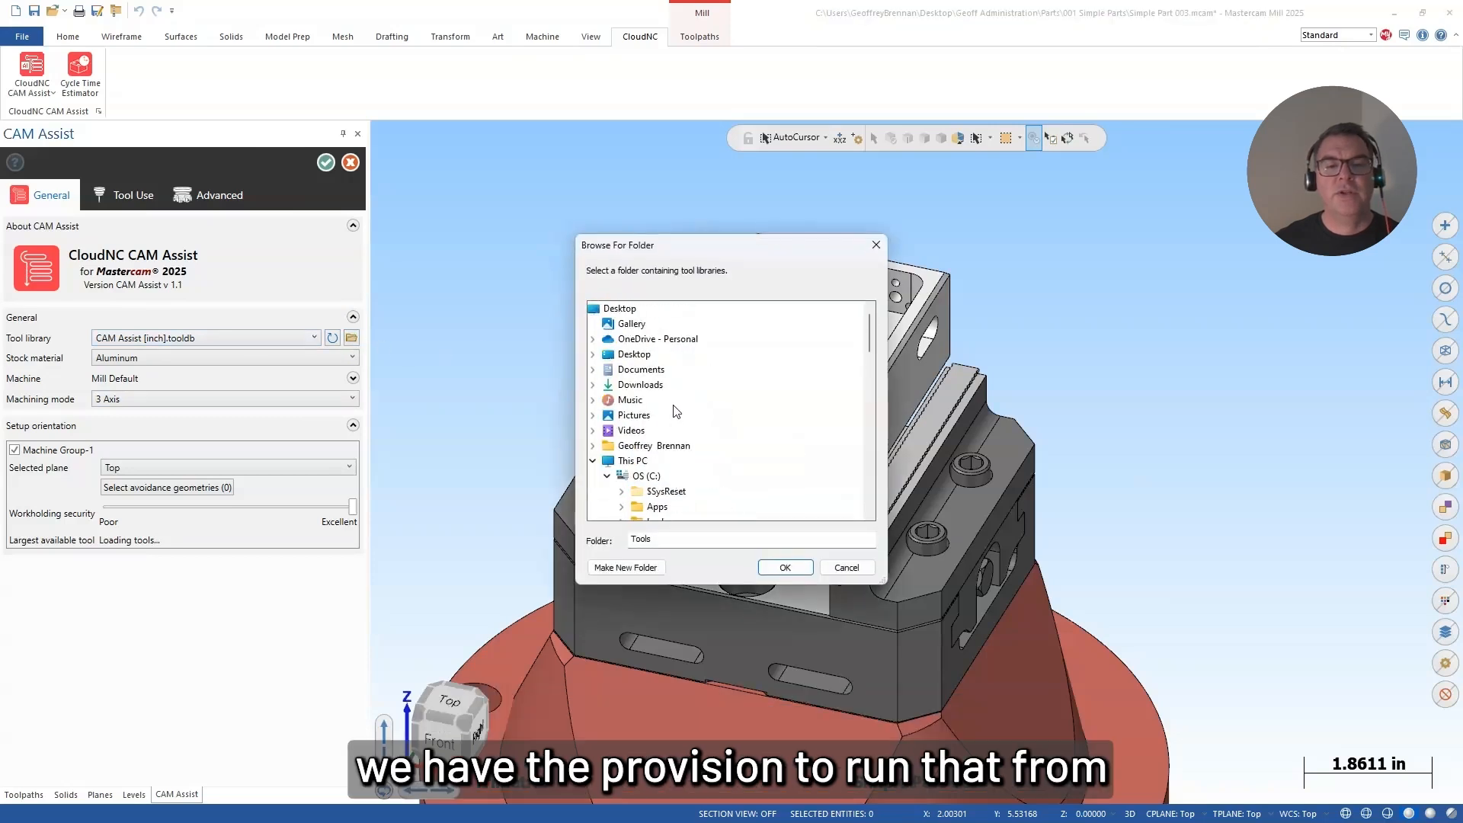
scroll(675, 449, "down", 9)
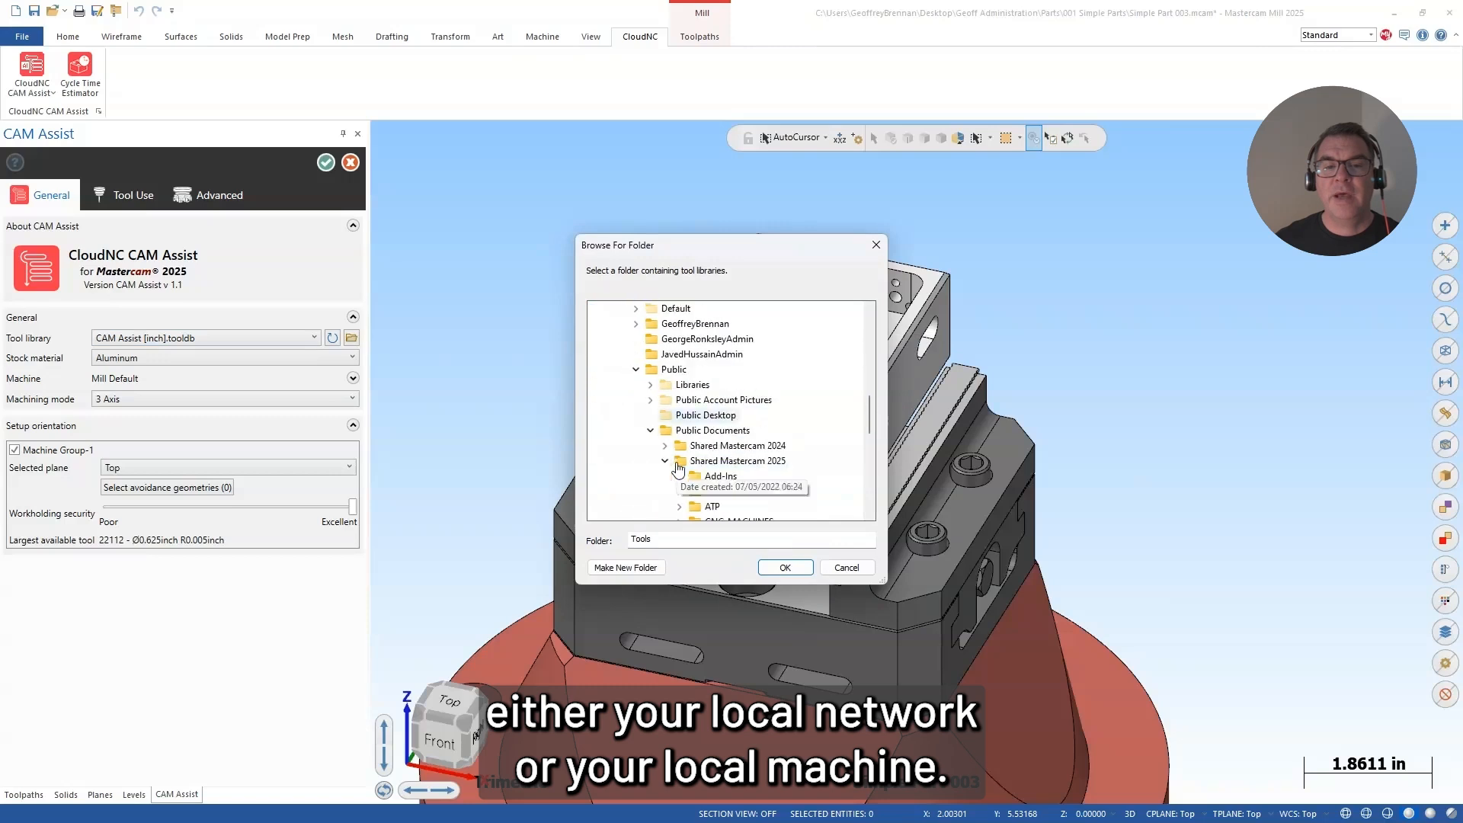
scroll(676, 447, "up", 5)
scroll(677, 434, "up", 4)
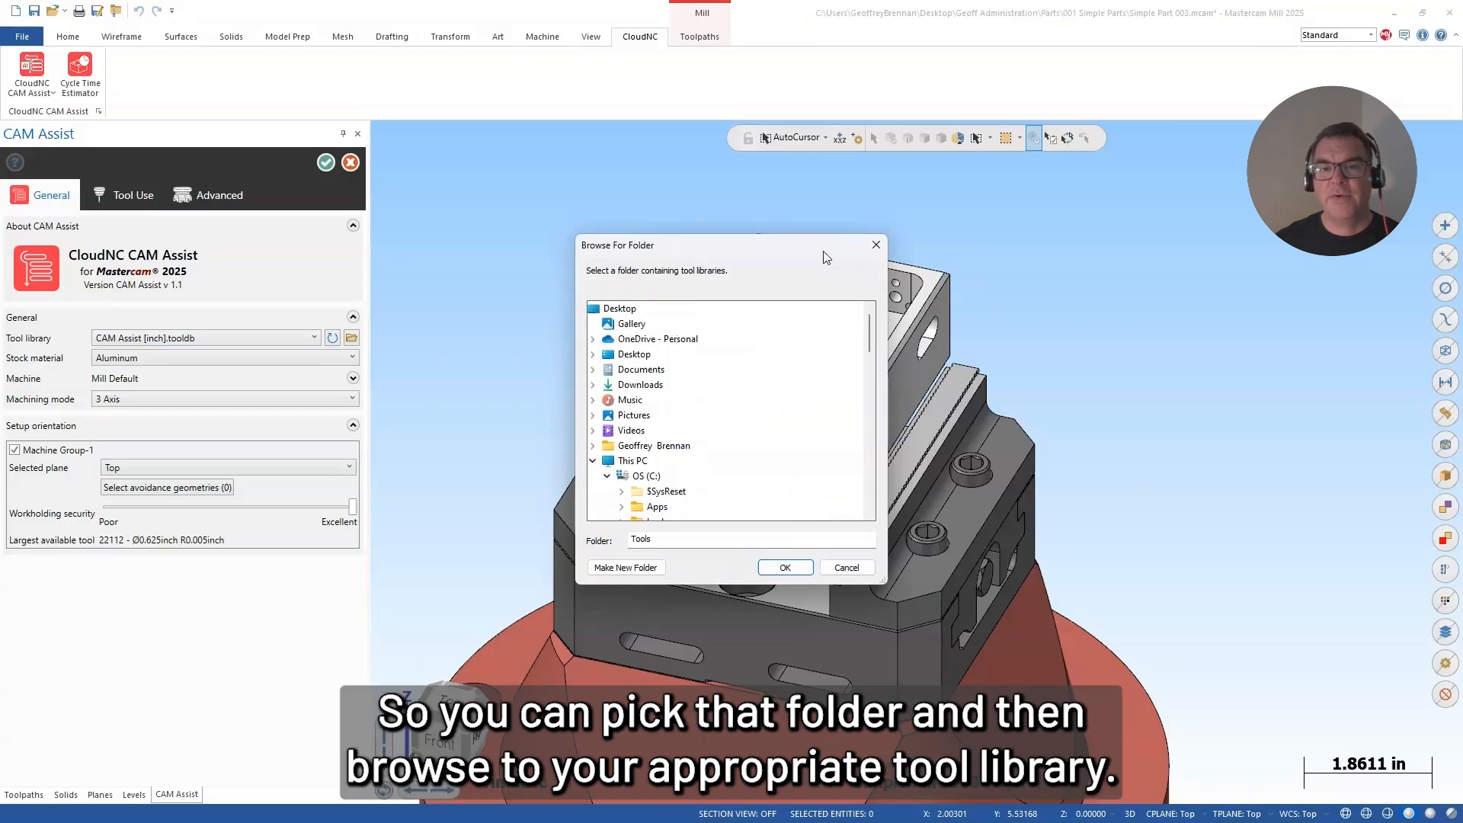
left_click(876, 244)
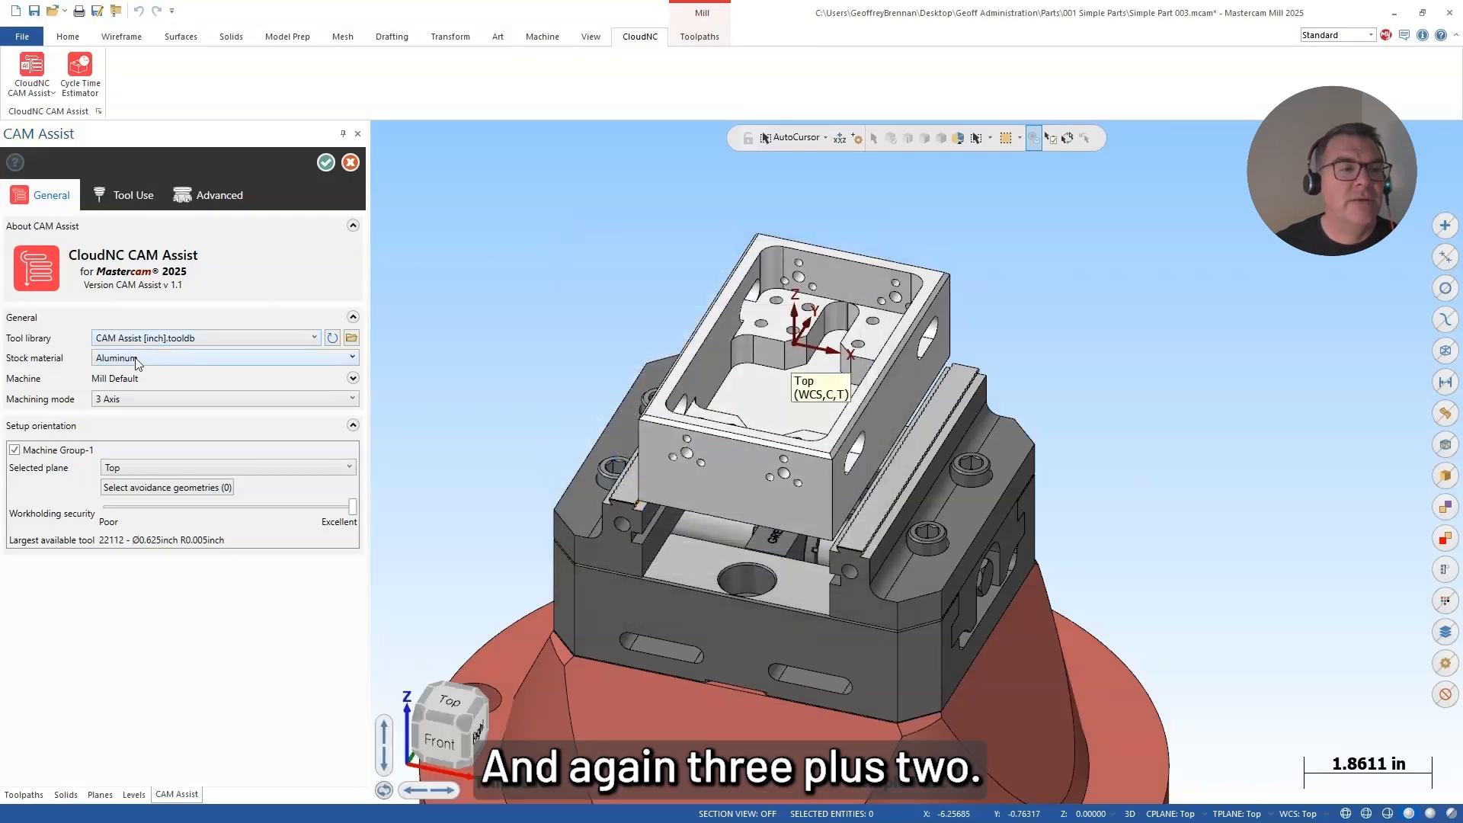
Step: Generate the box part's toolpaths in 3+2 Axis mode aligned to the X, Y, Z axes, and close the Multi-Threading Manager
left_click(135, 399)
left_click(131, 432)
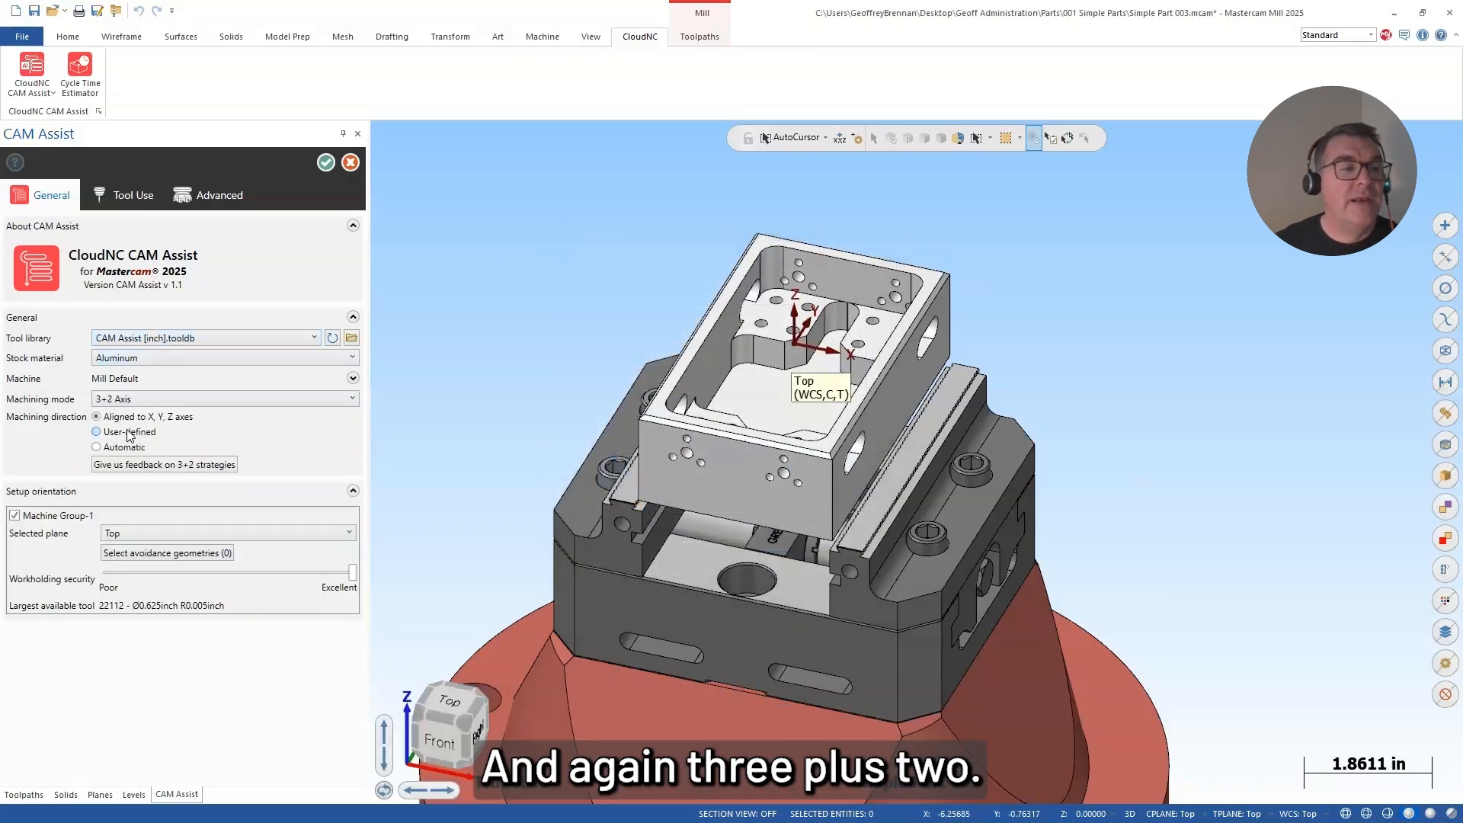
middle_click_drag(953, 440, 884, 459)
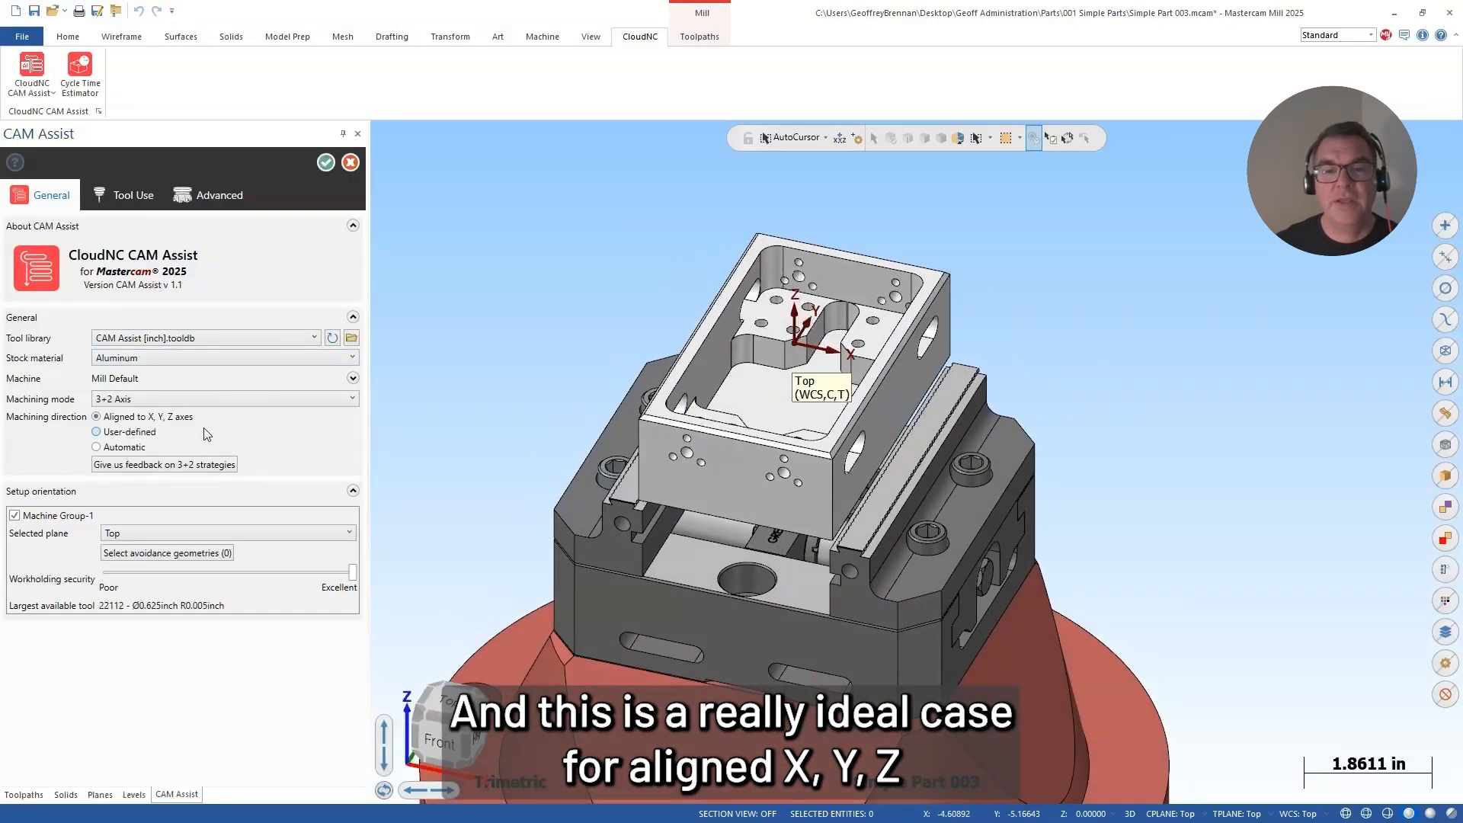
middle_click_drag(745, 442, 454, 438)
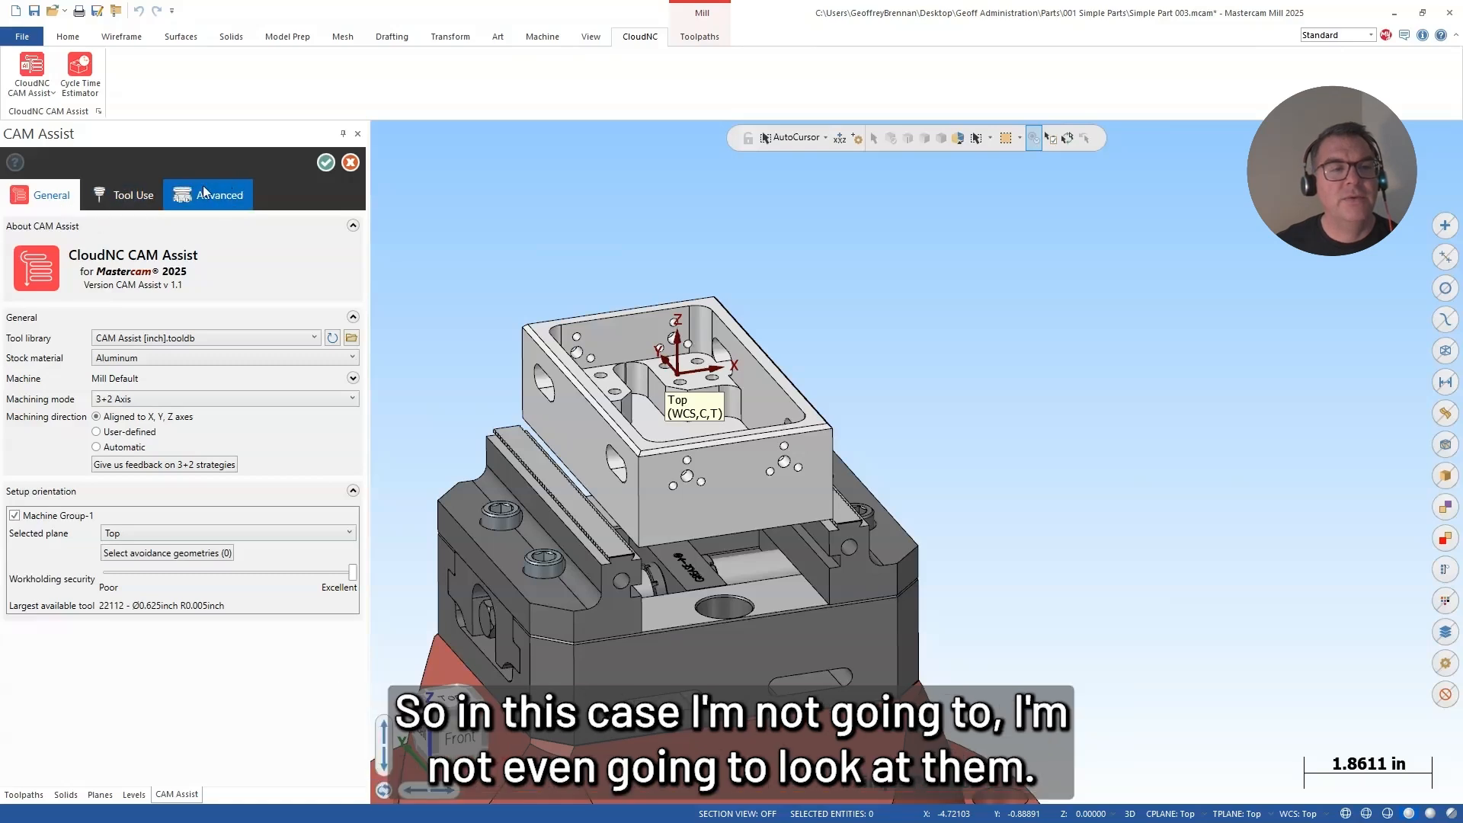
left_click(325, 162)
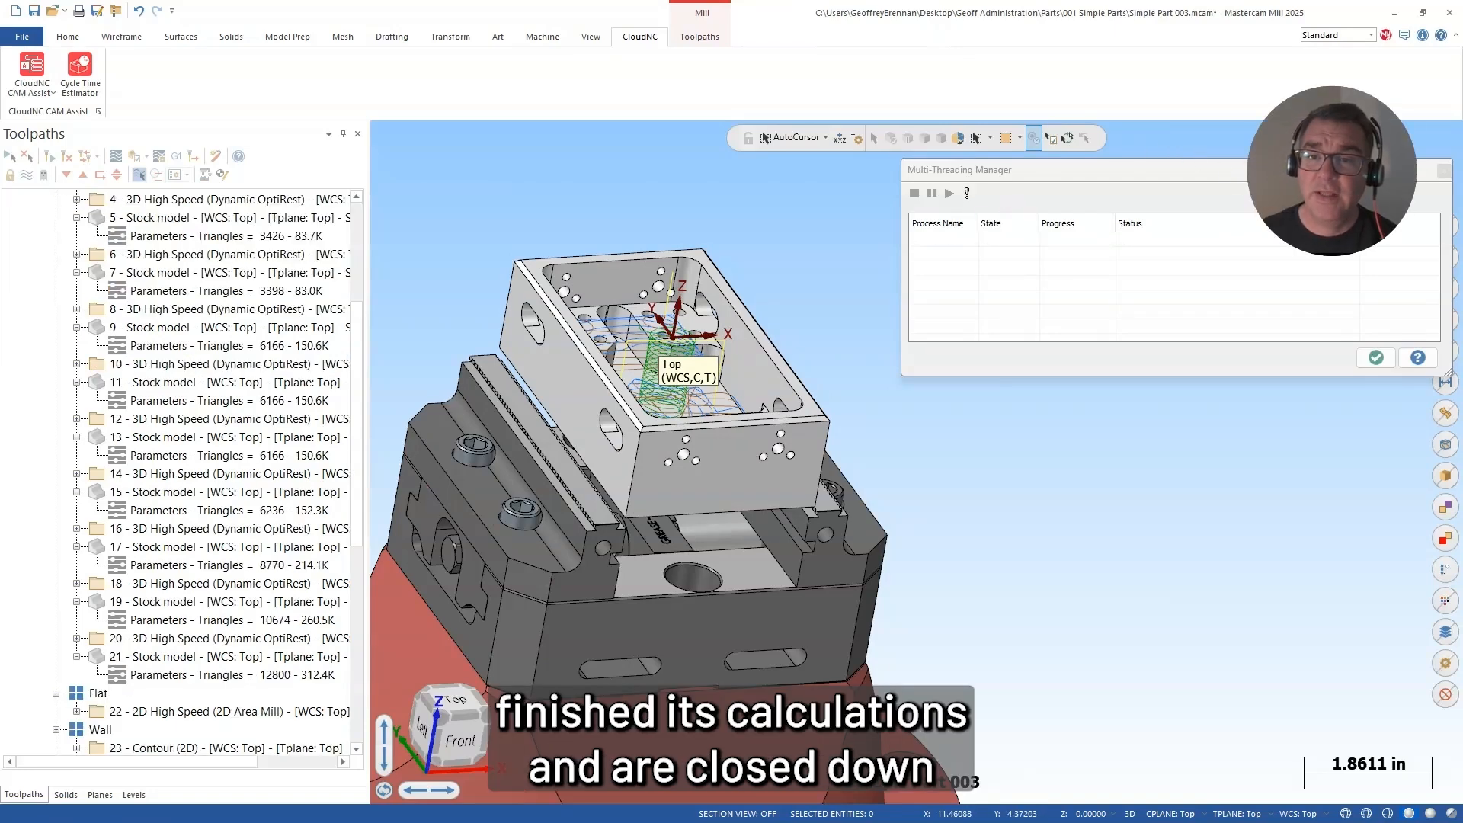
left_click(1445, 172)
Step: Display the Roughing group's stock models one after another, from operation 1 through operation 11, to examine the material removal
scroll(174, 326, "up", 4)
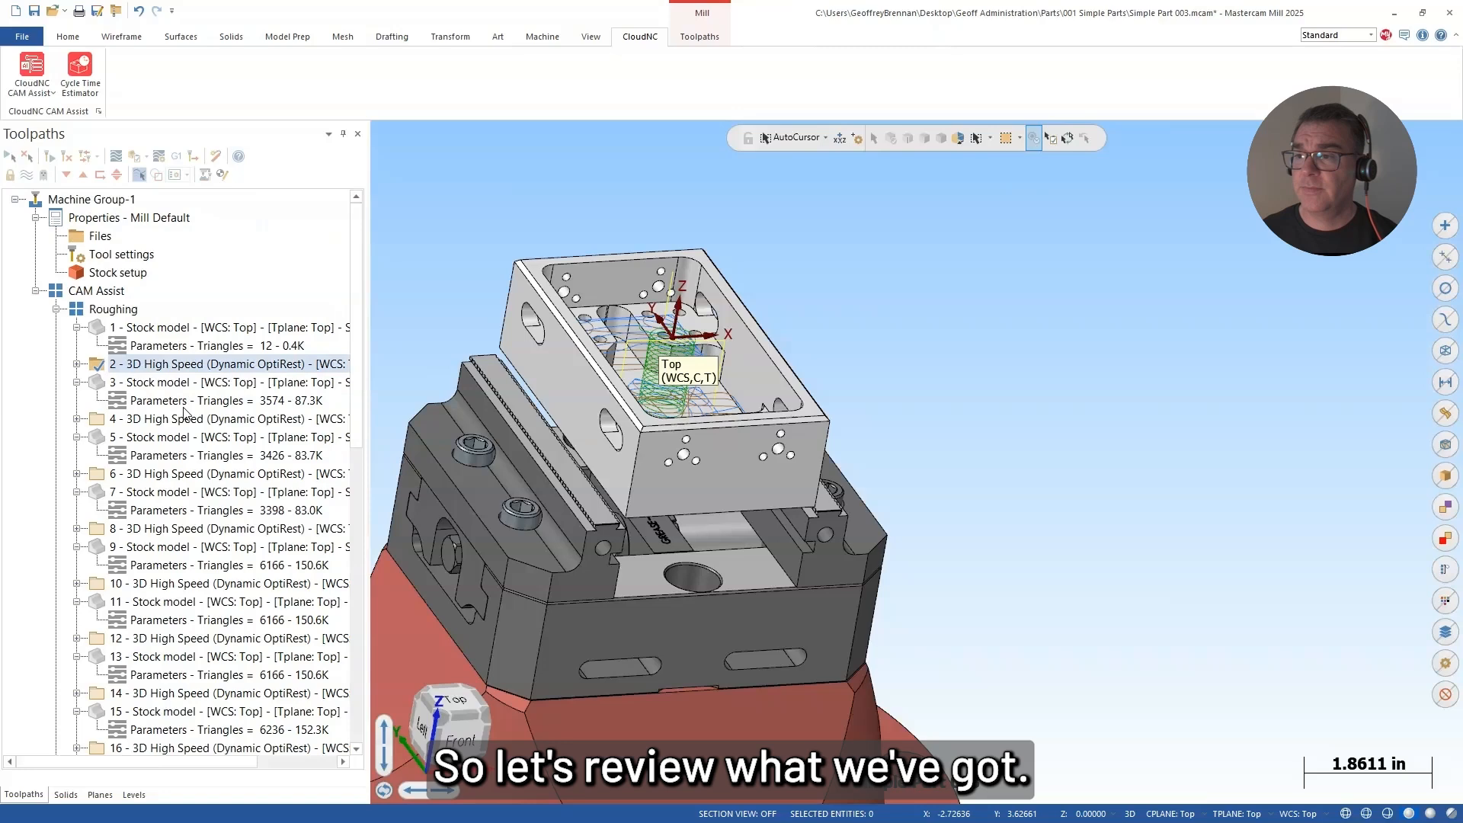
left_click(147, 328)
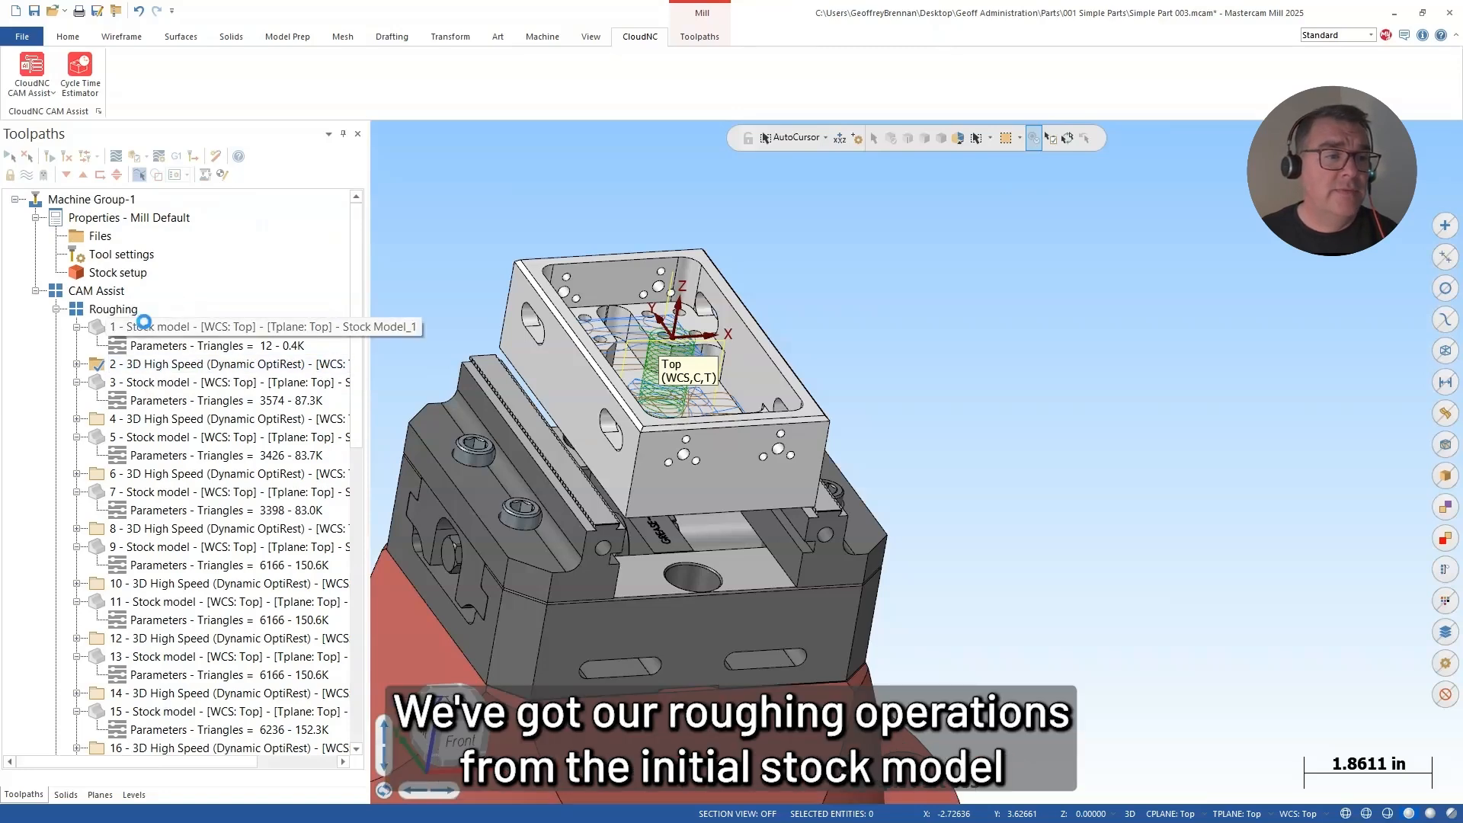
left_click(154, 382)
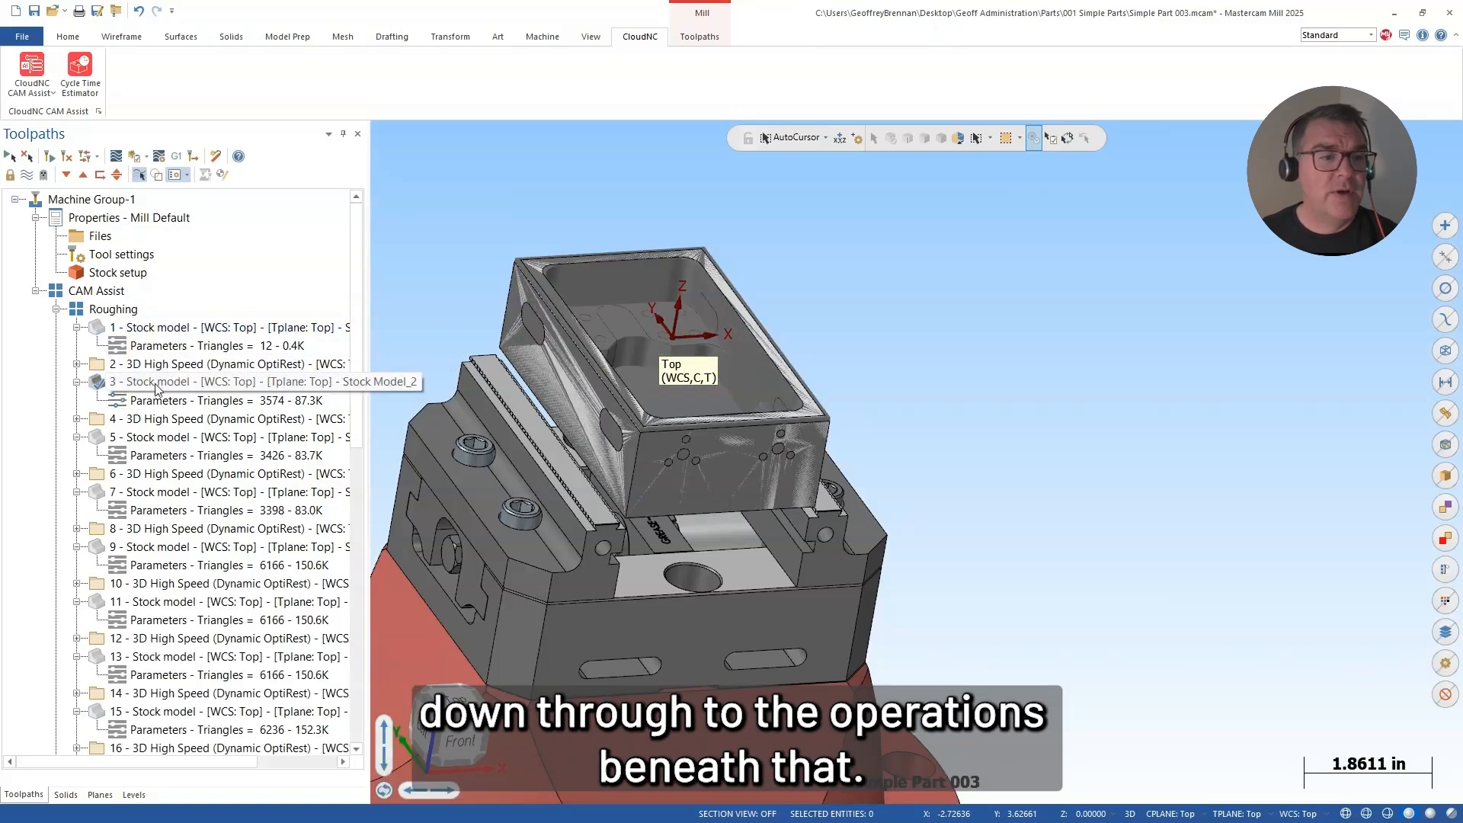
left_click(160, 438)
left_click(161, 492)
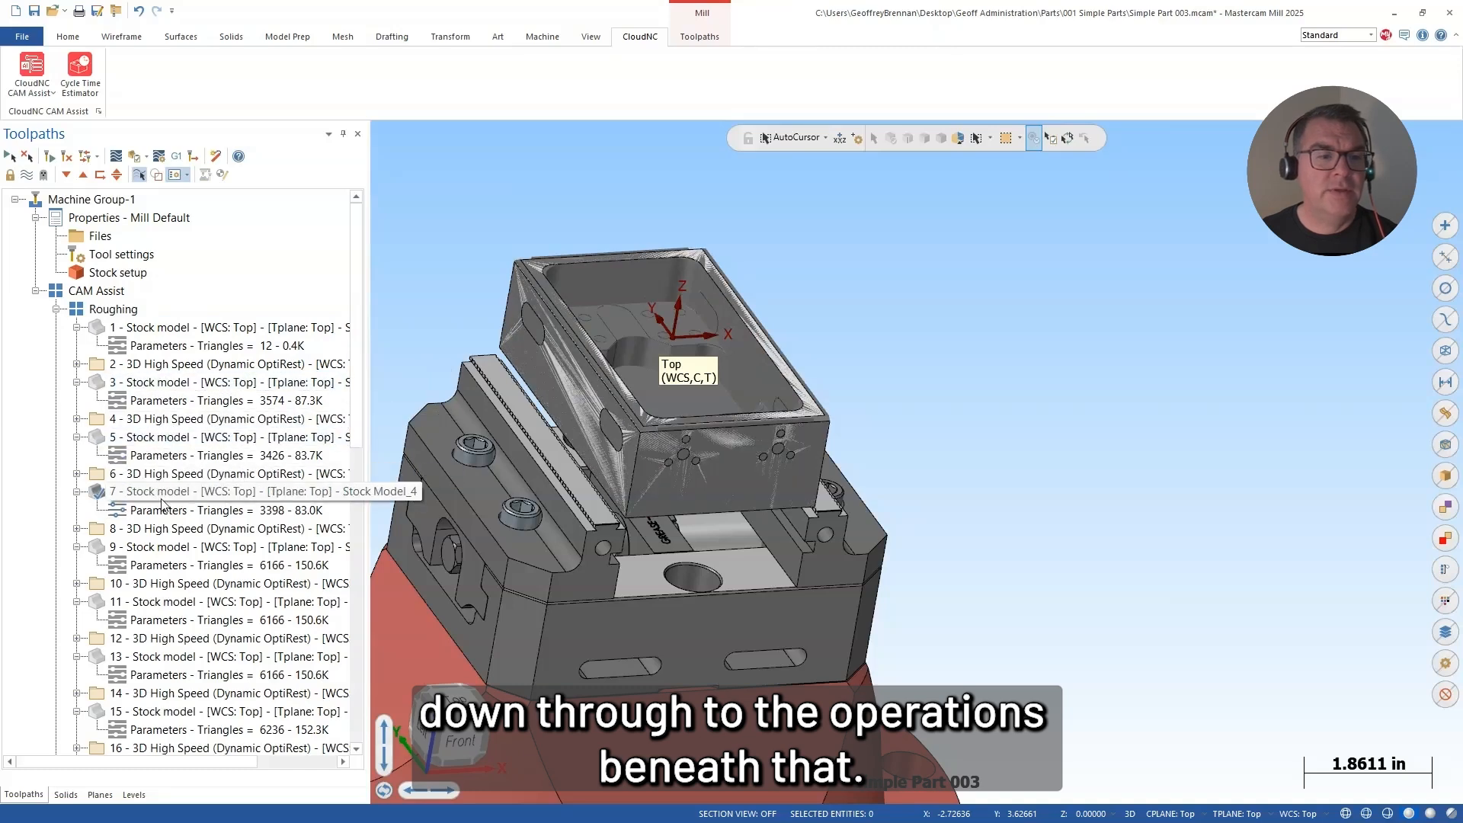
left_click(177, 546)
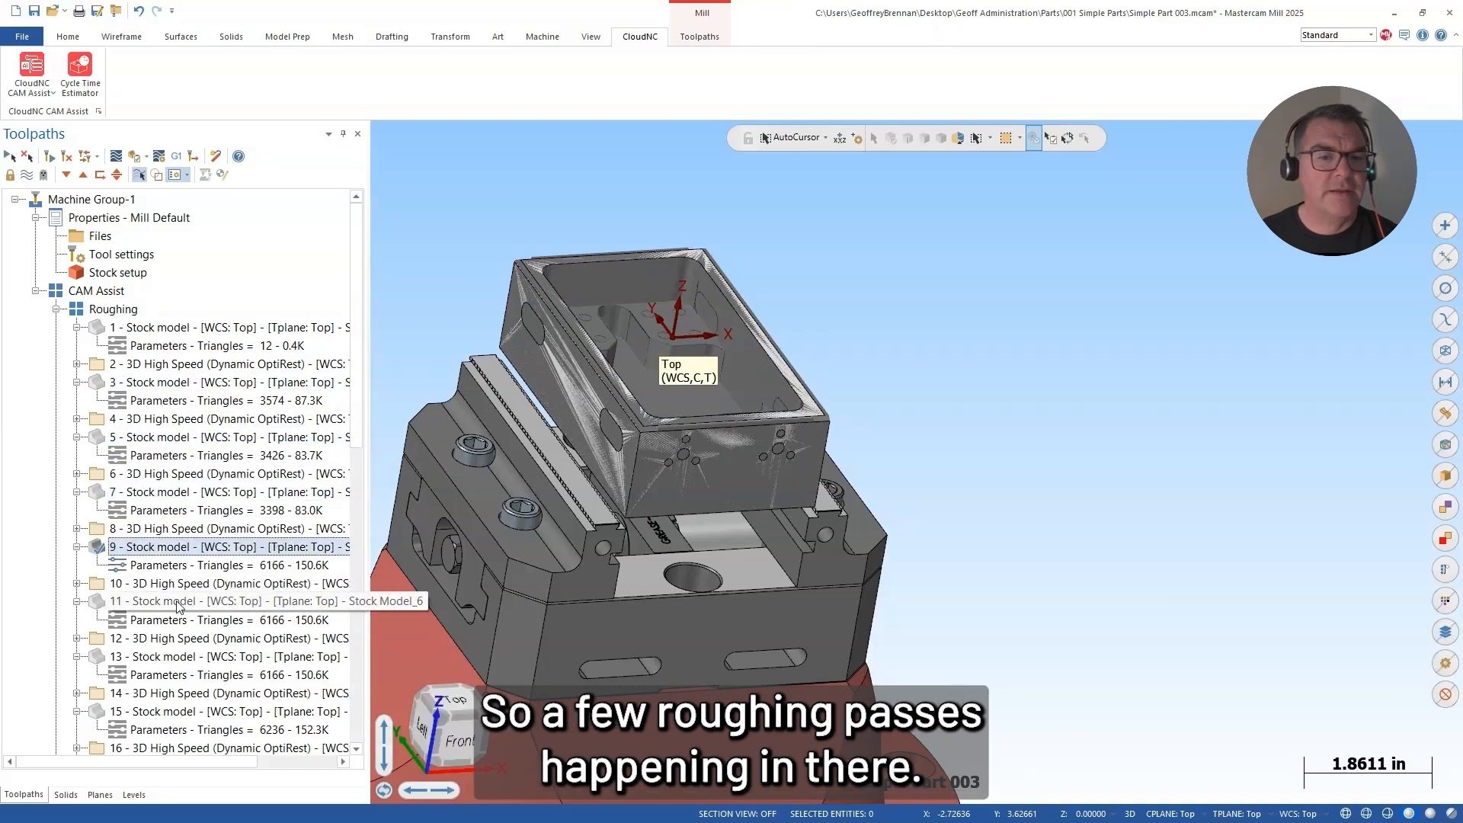
left_click(177, 601)
Step: Display the remaining roughing stock models, operations 13 through 21, and examine the final roughed stock from another side
scroll(177, 601, "down", 2)
left_click(164, 549)
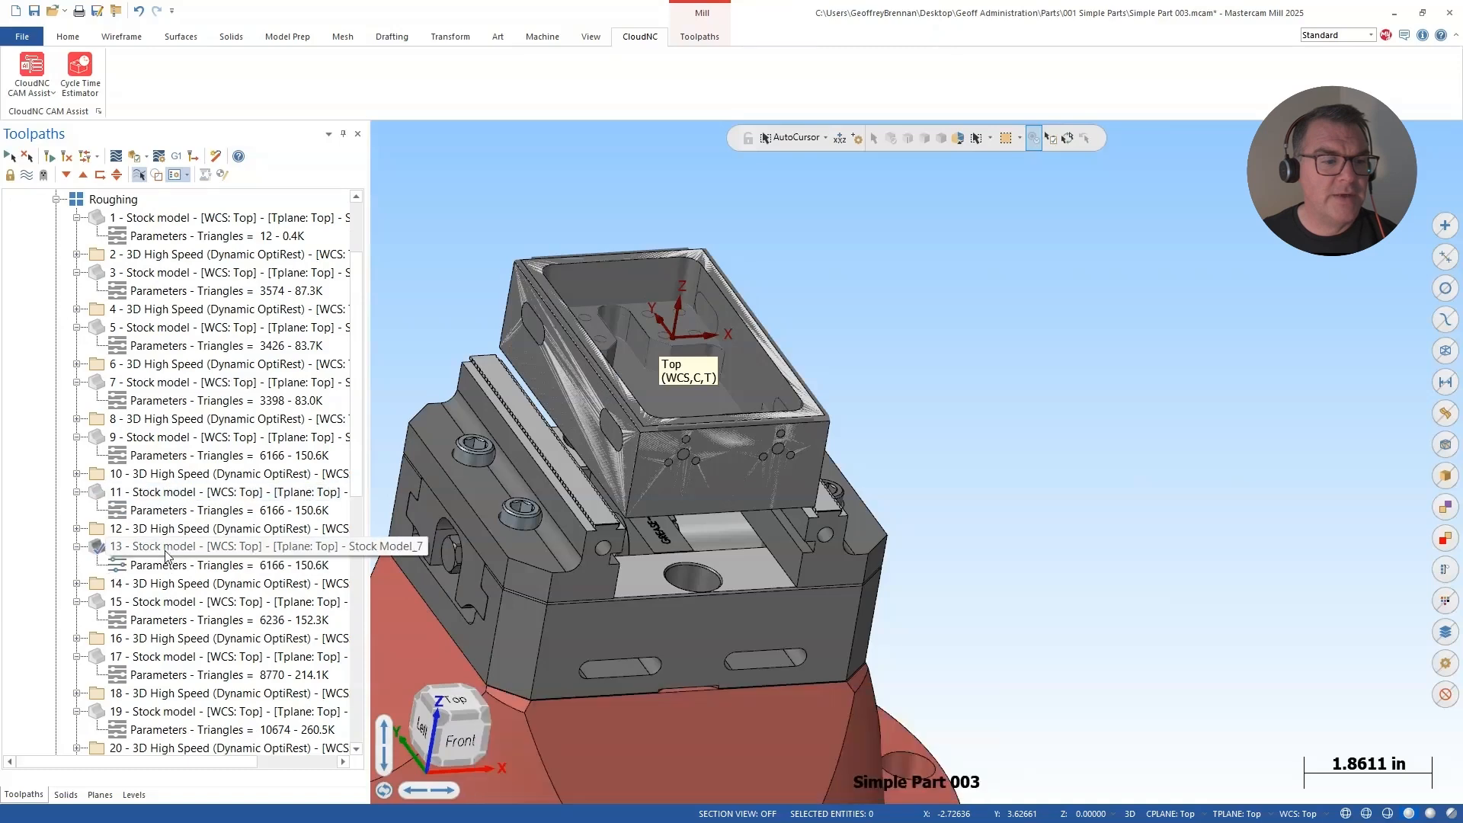
left_click(162, 607)
left_click(162, 659)
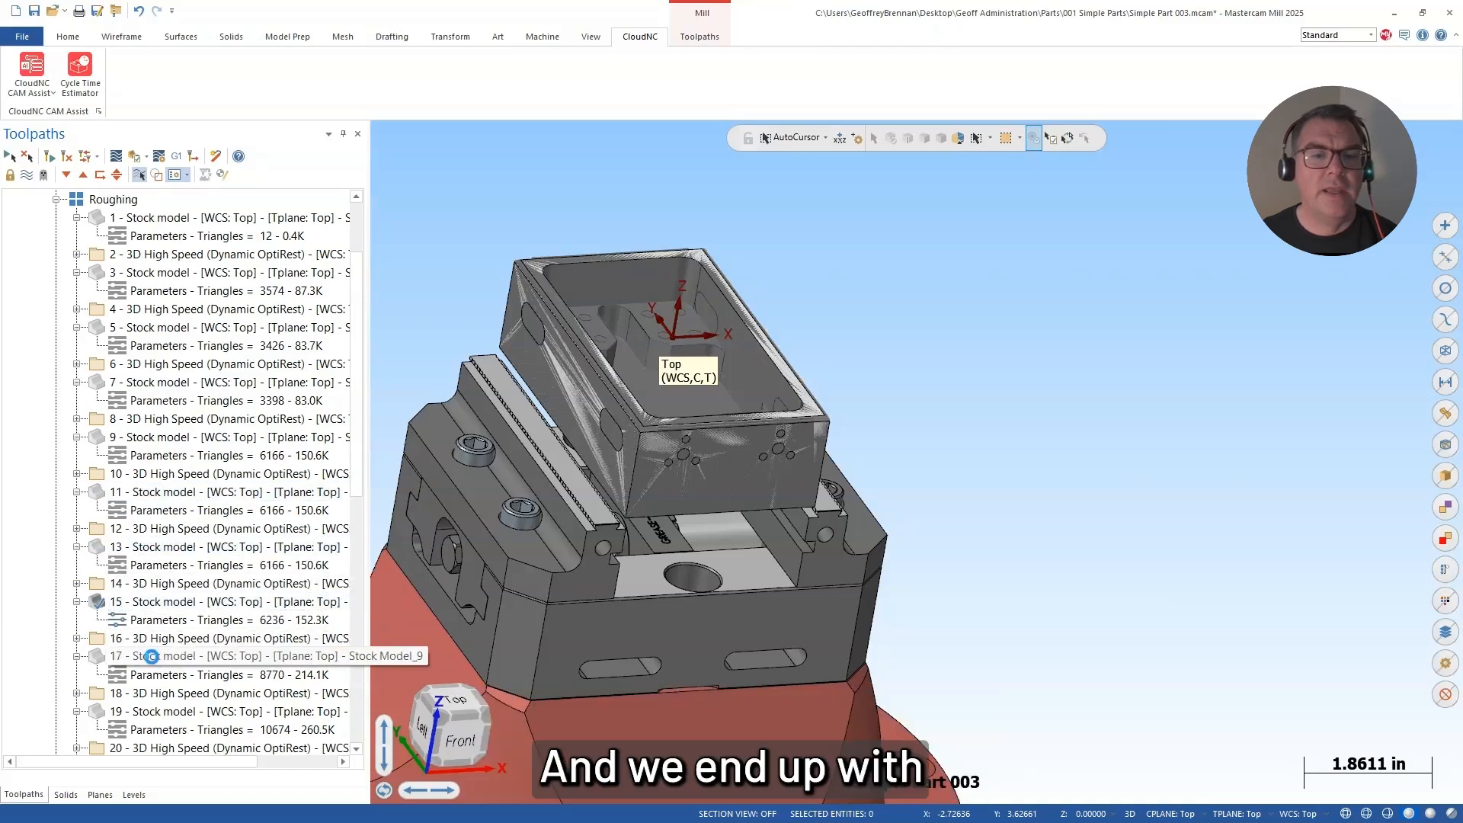
left_click(162, 713)
scroll(162, 699, "down", 1)
scroll(162, 698, "down", 2)
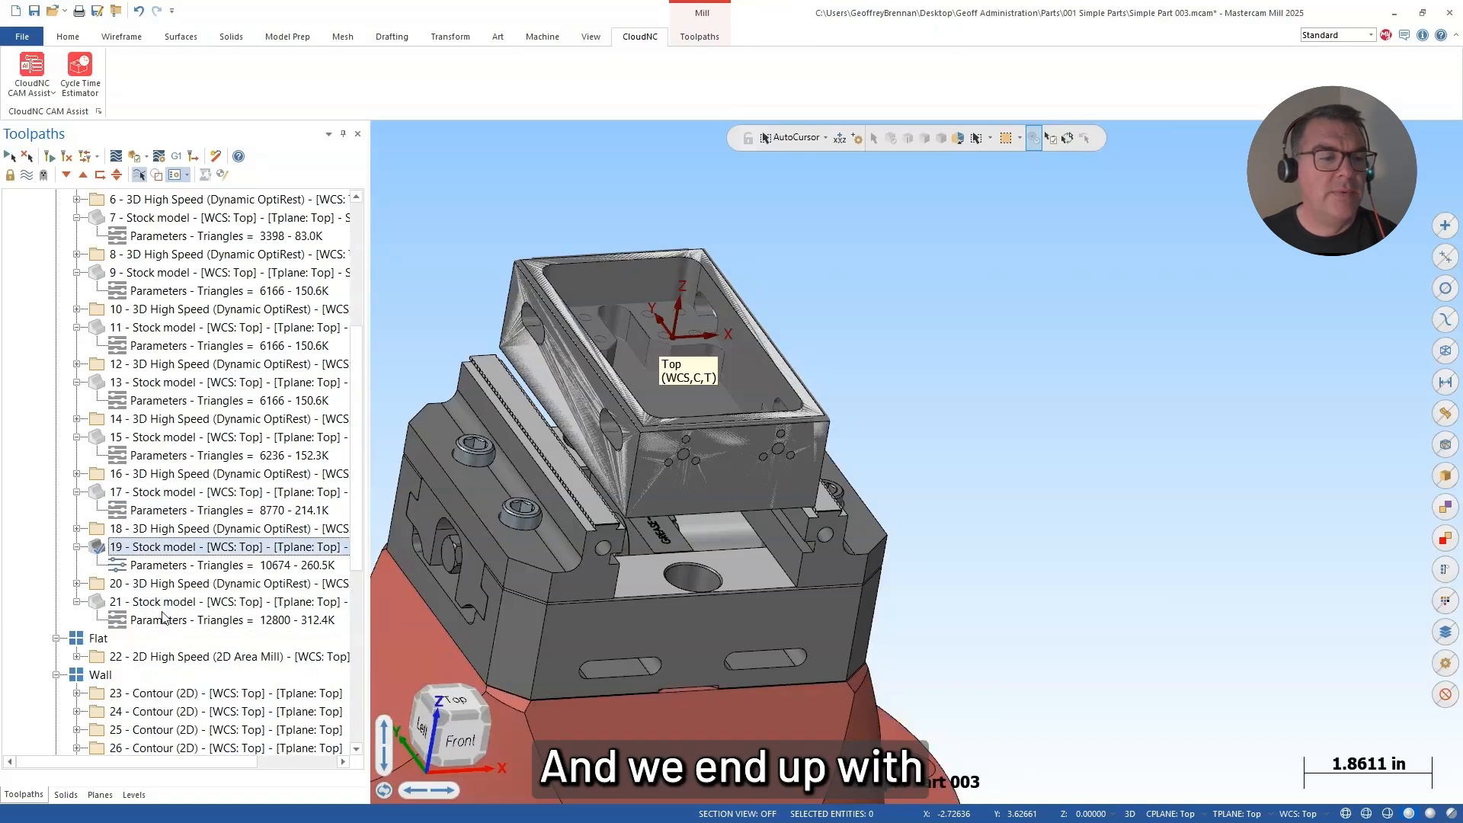
left_click(162, 605)
middle_click_drag(805, 443, 516, 472)
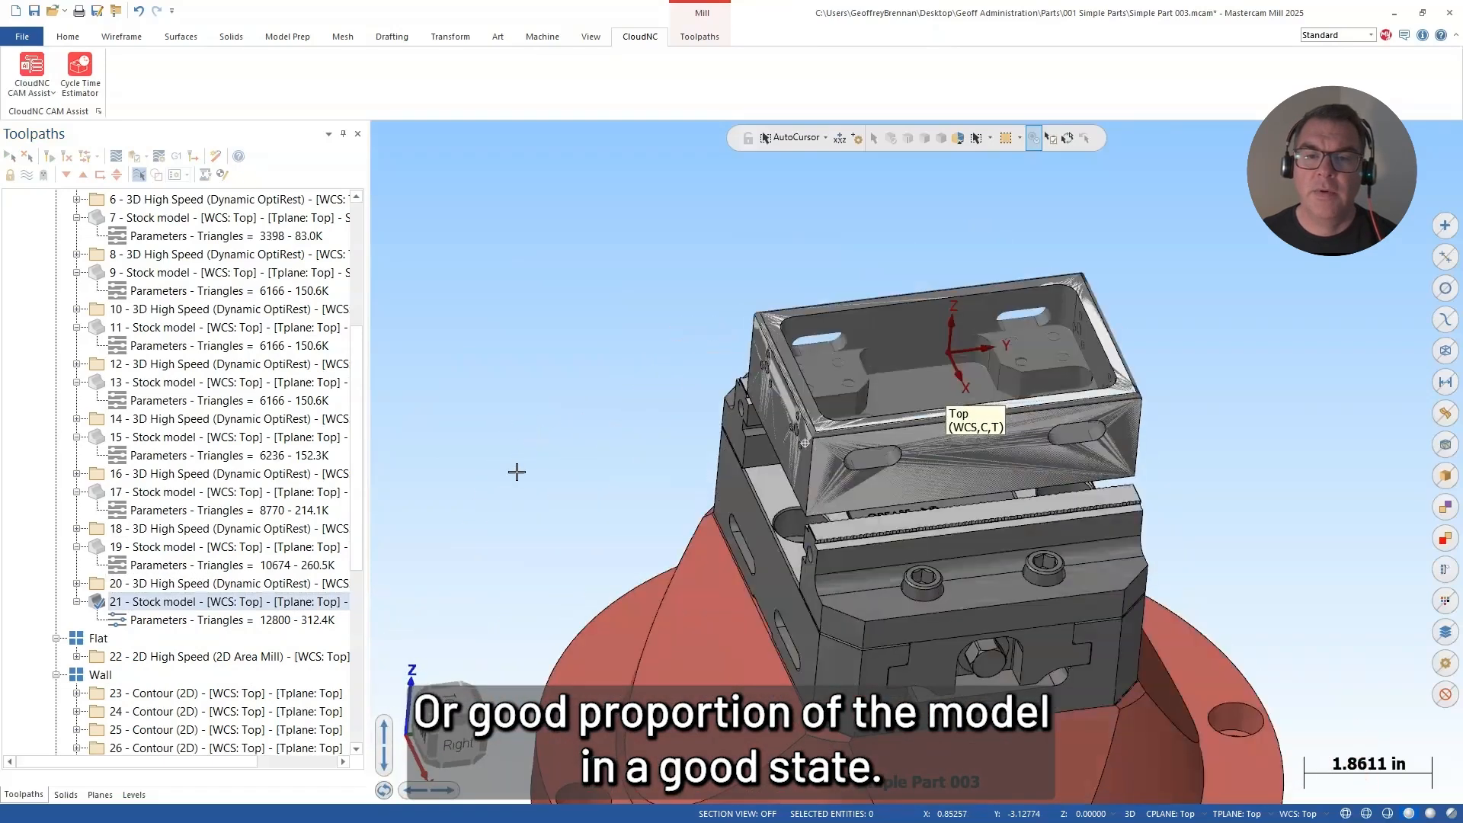
Step: Display the Flat group's 2D Area Mill toolpath and the Wall group's contour toolpaths, and examine both on the box part
left_click(229, 657)
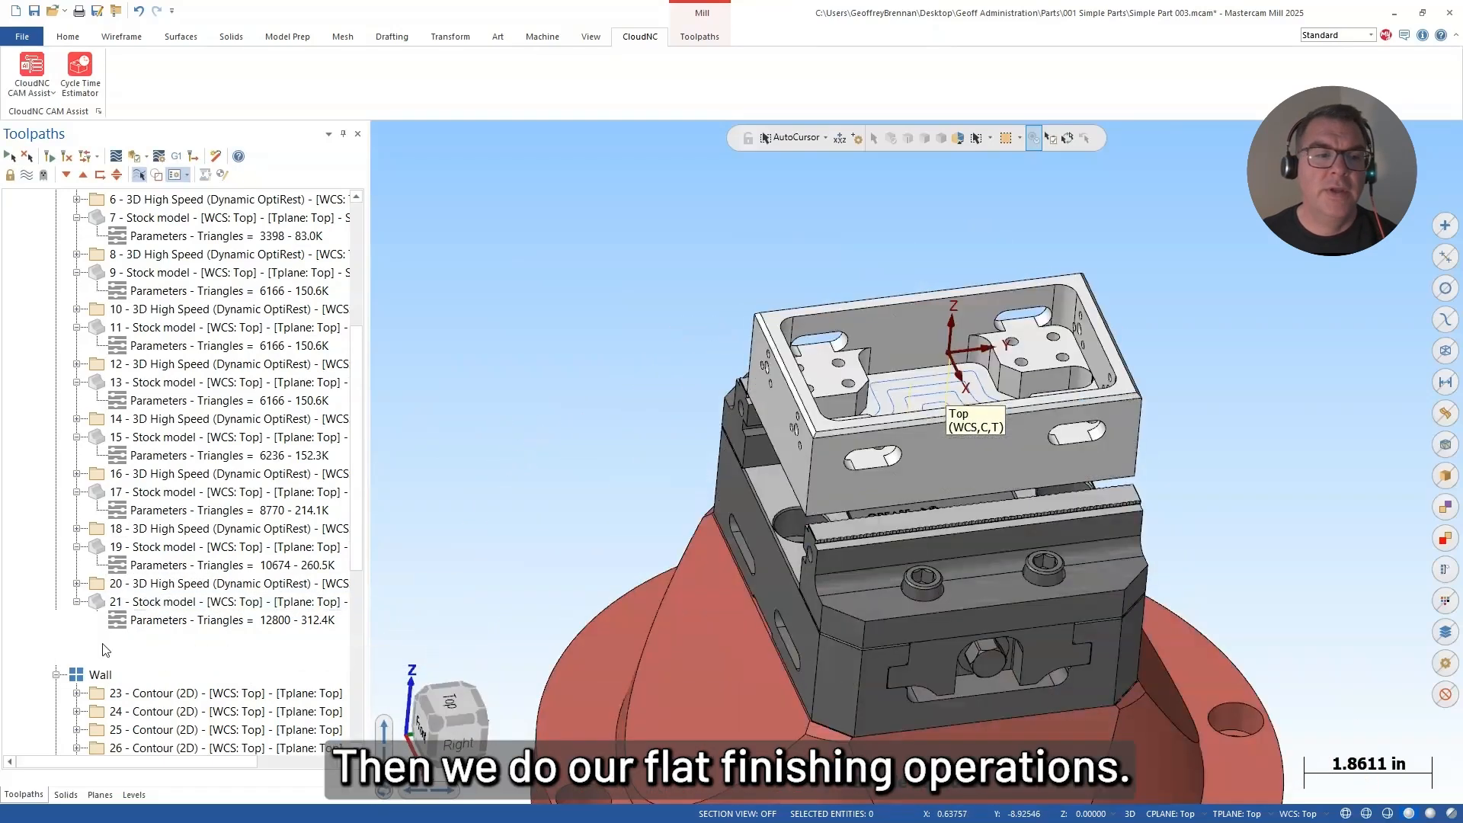
middle_click_drag(721, 329, 721, 430)
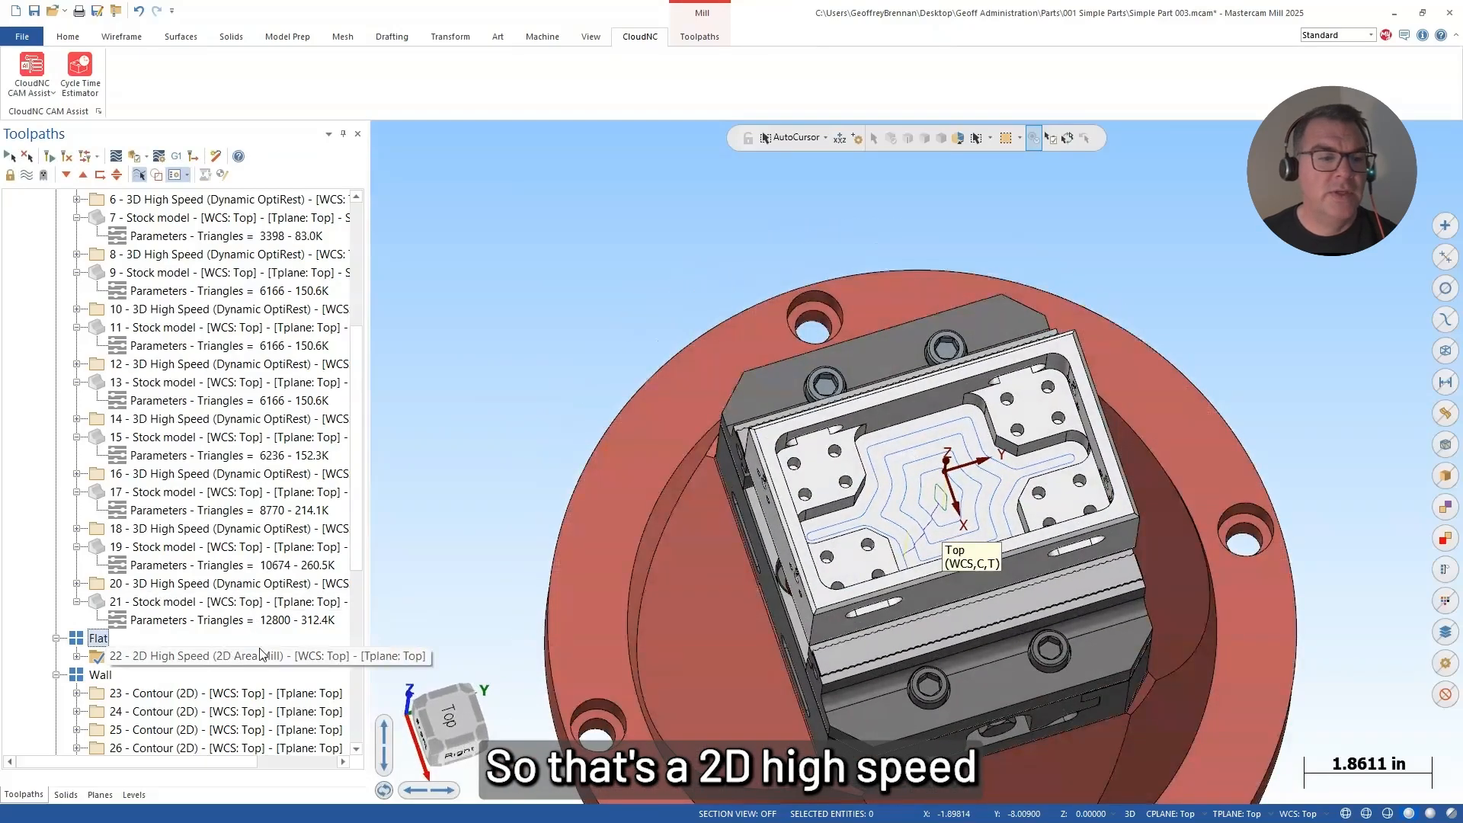
scroll(966, 501, "up", 2)
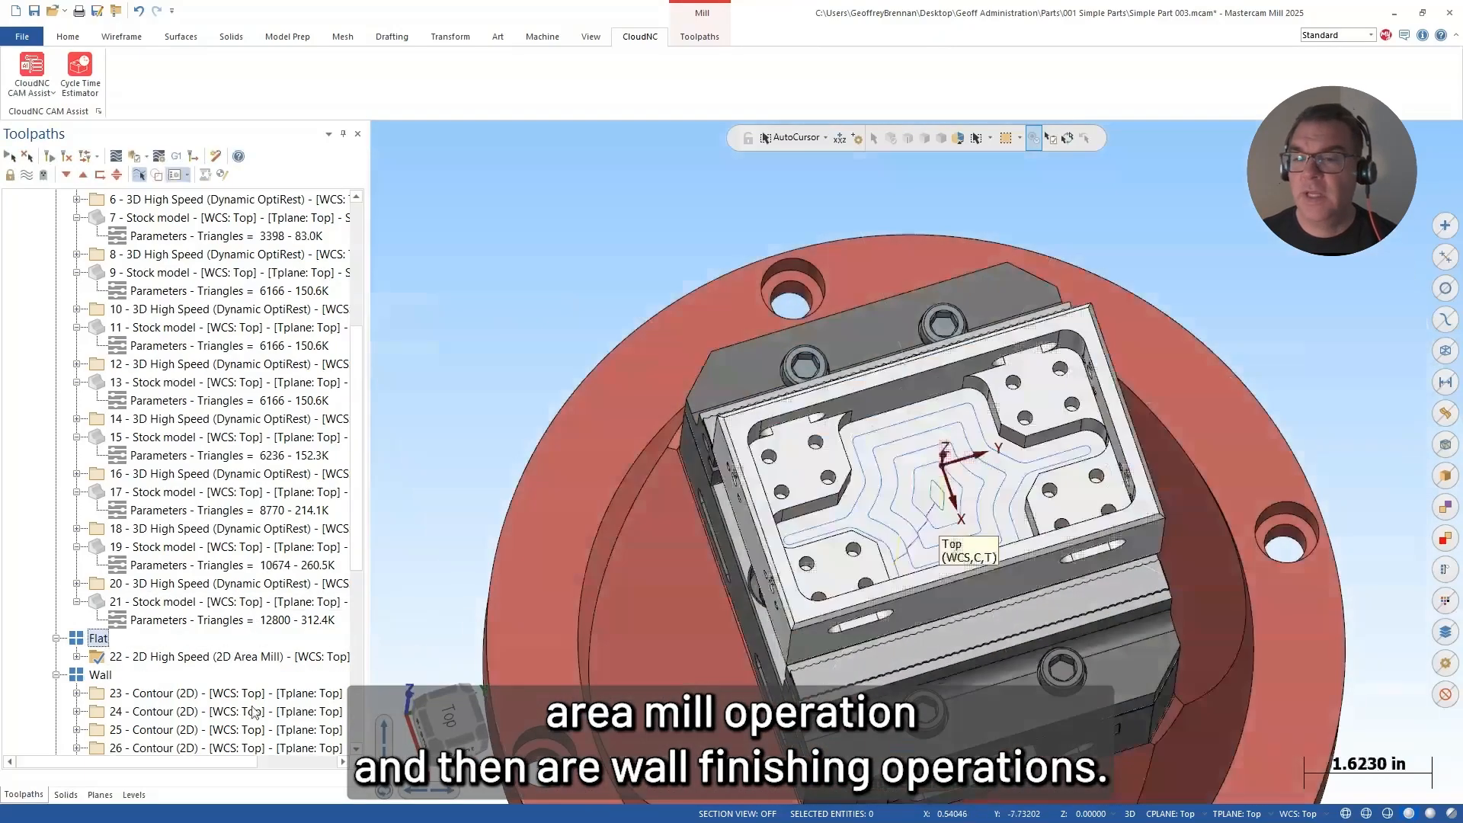
scroll(144, 637, "down", 3)
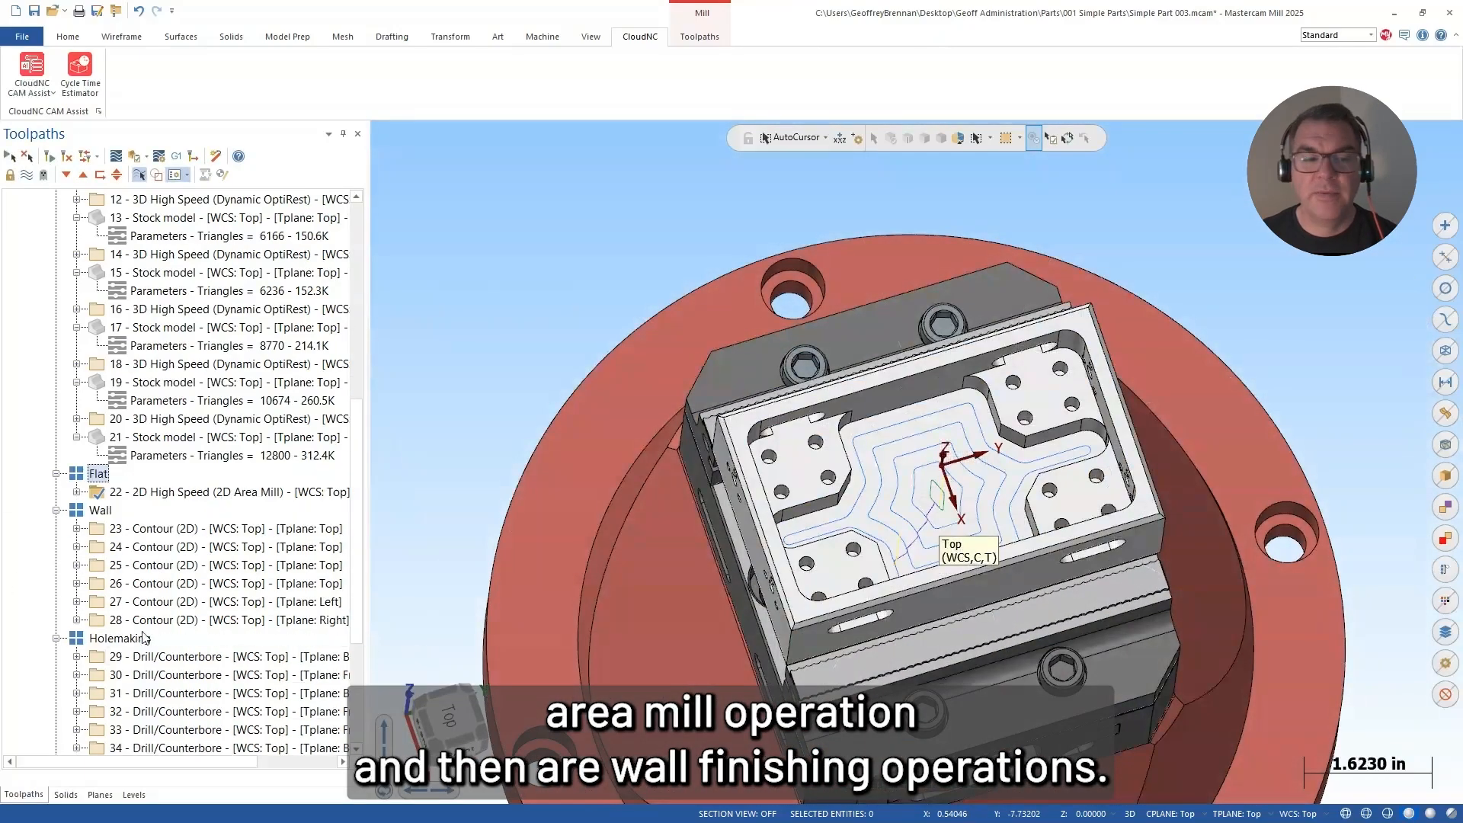
left_click(99, 514)
middle_click_drag(741, 550, 381, 406)
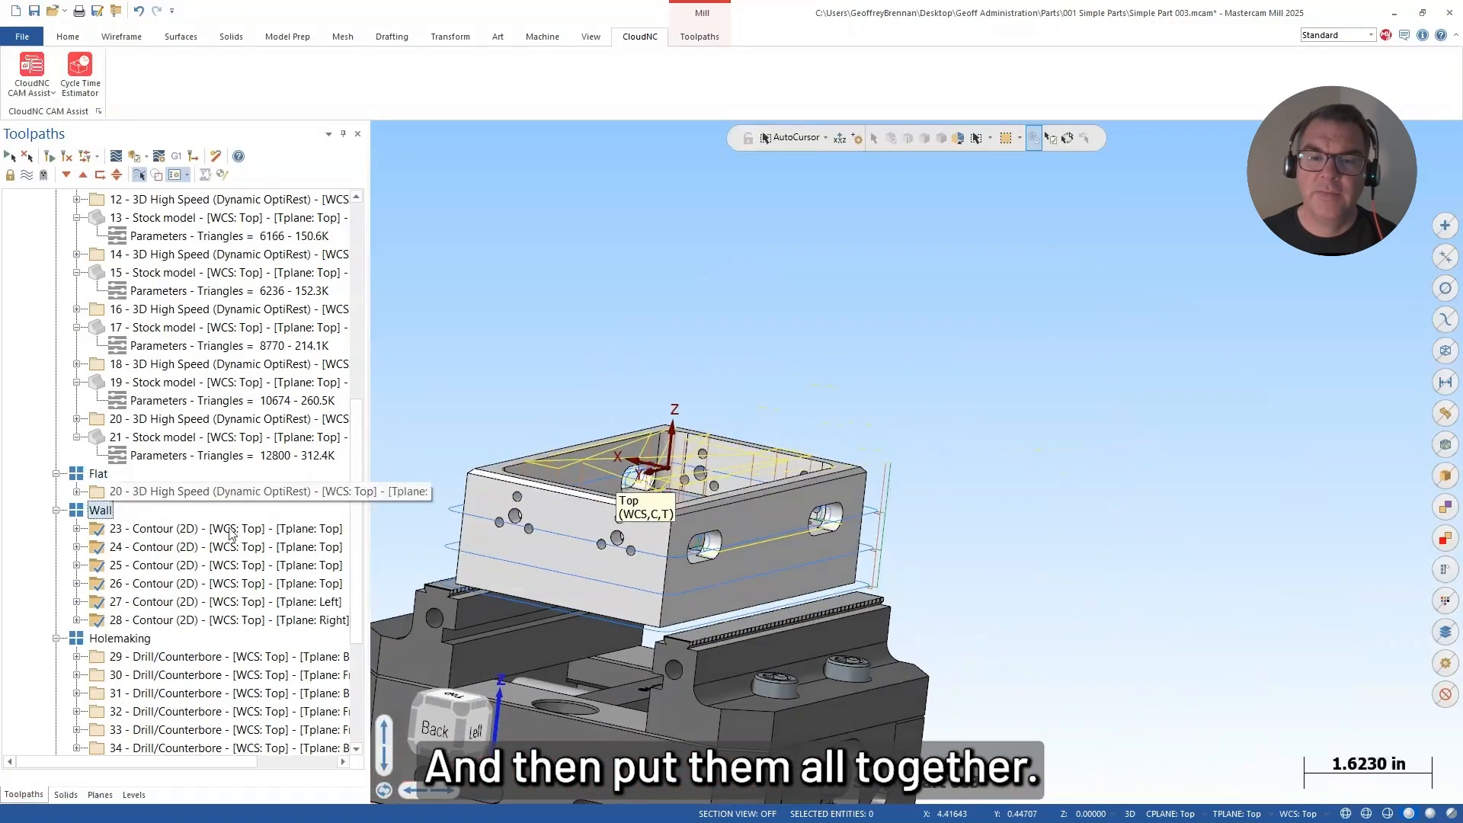
Step: Display the Holemaking, Chamfering and Deburring toolpaths in turn and examine them on the box part
left_click(119, 639)
middle_click_drag(632, 587, 604, 607)
scroll(215, 686, "down", 1)
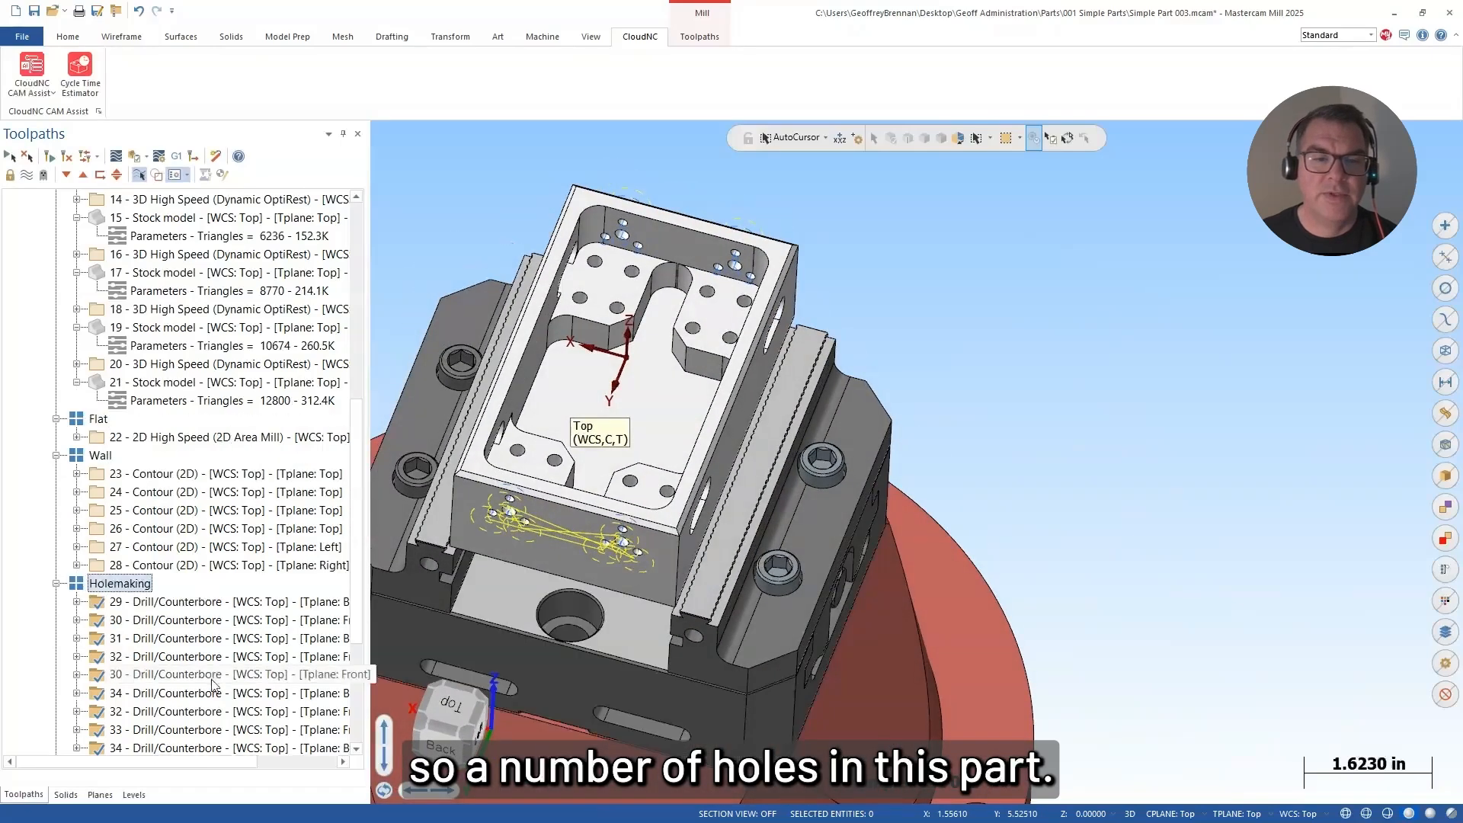
scroll(213, 685, "down", 2)
left_click(131, 604)
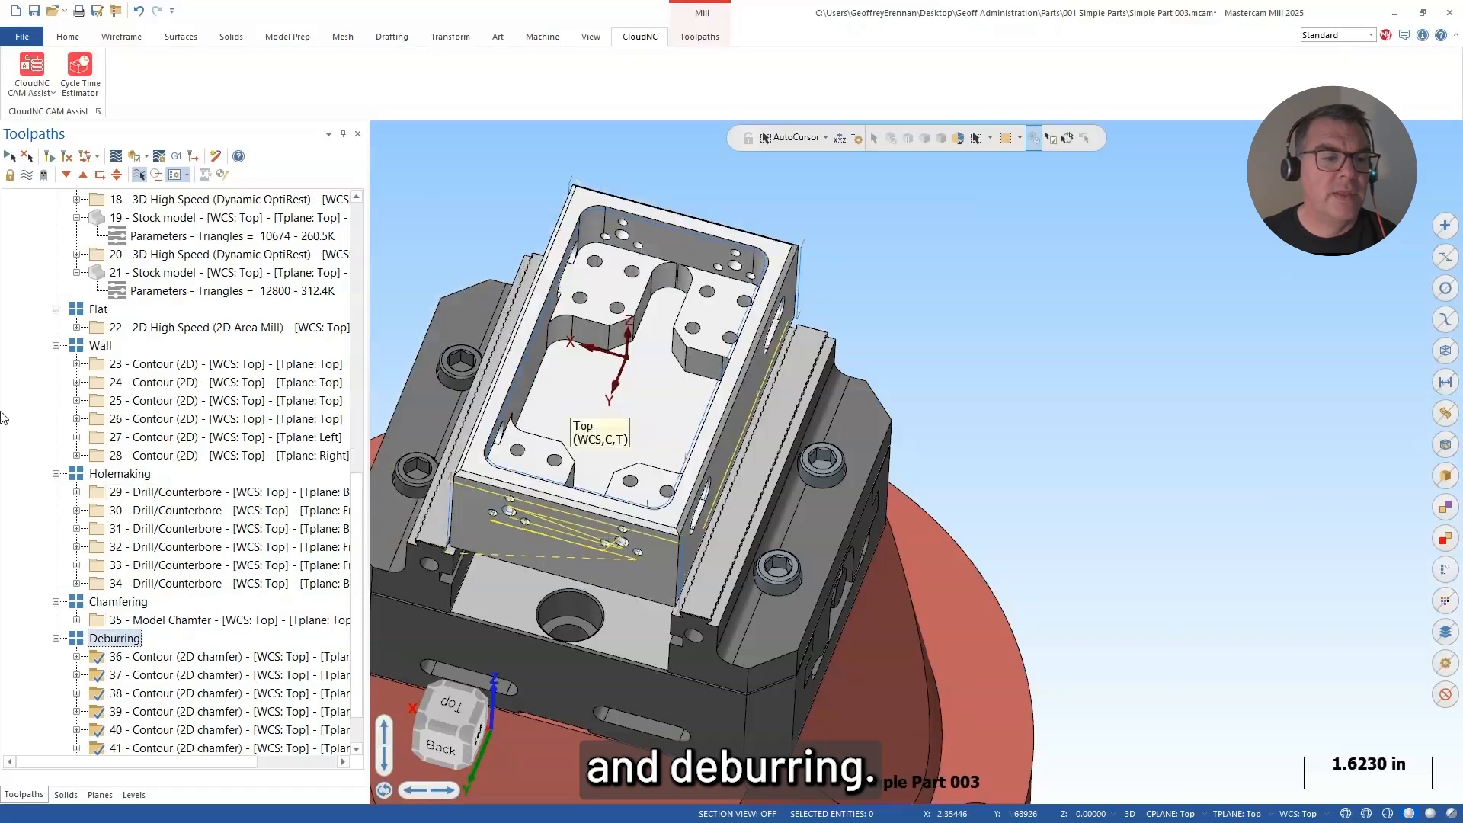
Step: Select the entire CAM Assist toolpath group and open its operations in Verify in the Mastercam Simulator
scroll(228, 341, "up", 2)
middle_click_drag(583, 355, 487, 234)
middle_click_drag(581, 268, 869, 406)
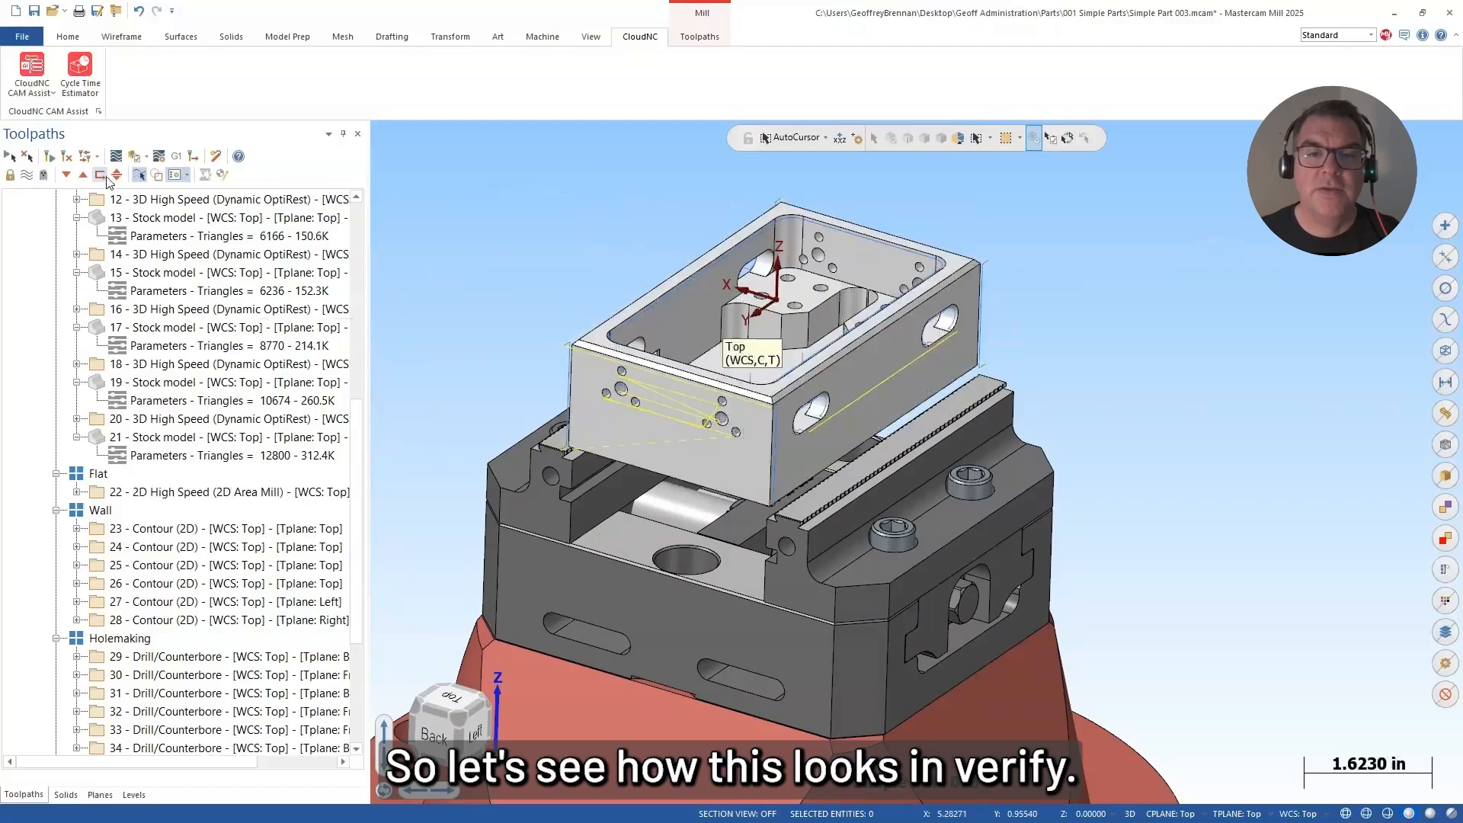
scroll(221, 269, "up", 8)
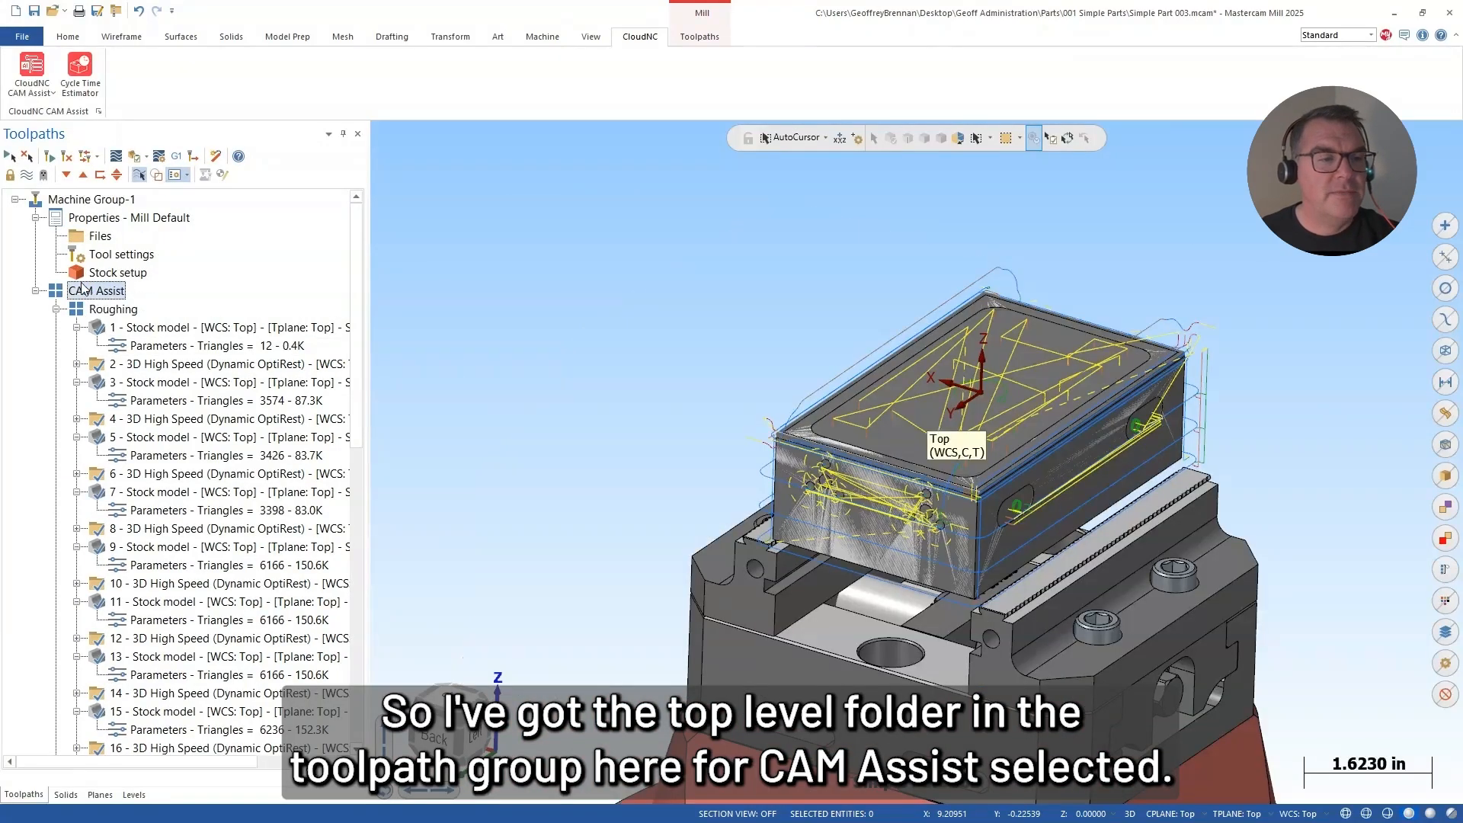
left_click(133, 160)
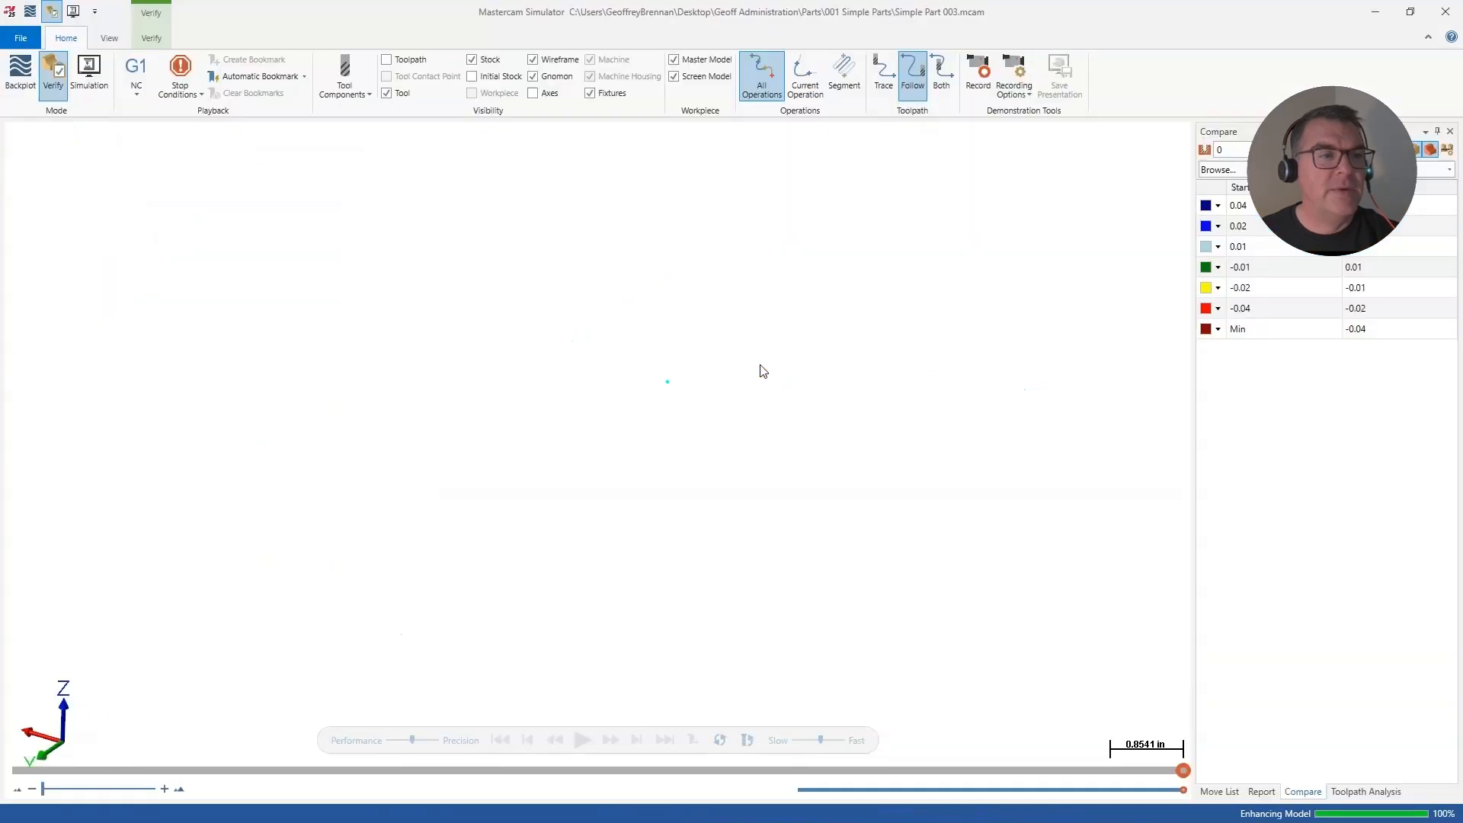